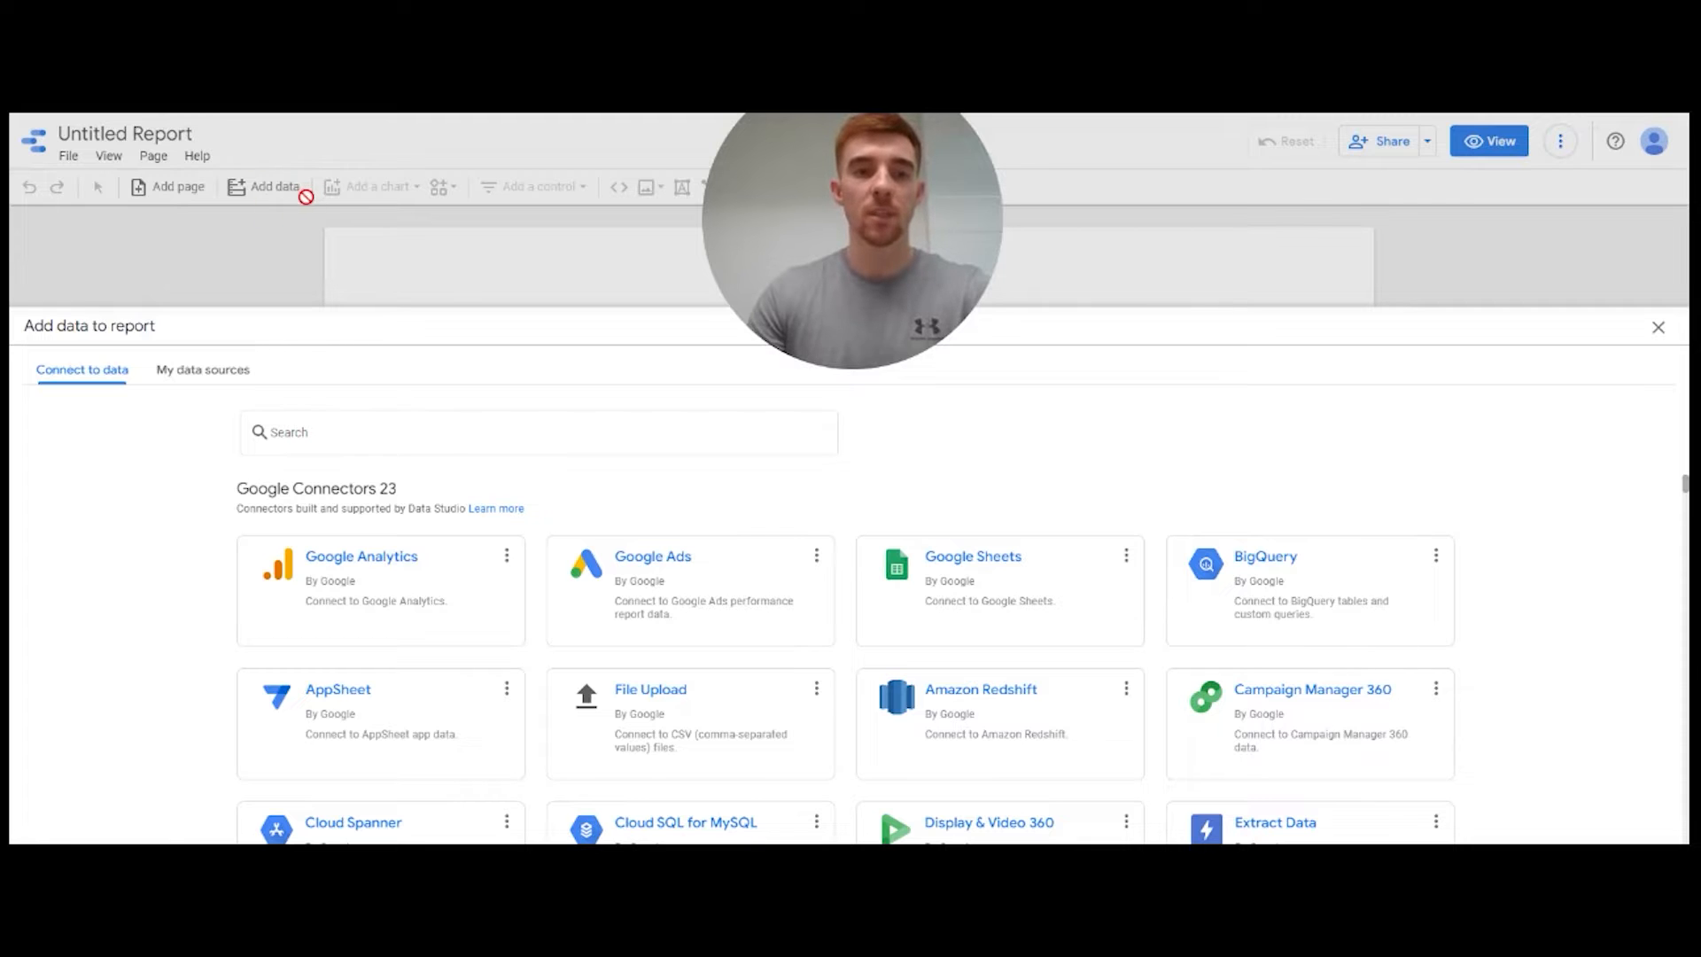
- Add the uploaded data set data_analyst_pathway_task.csv to the report through the File Upload connector
{"action": "left_click", "coordinate": [722, 711]}
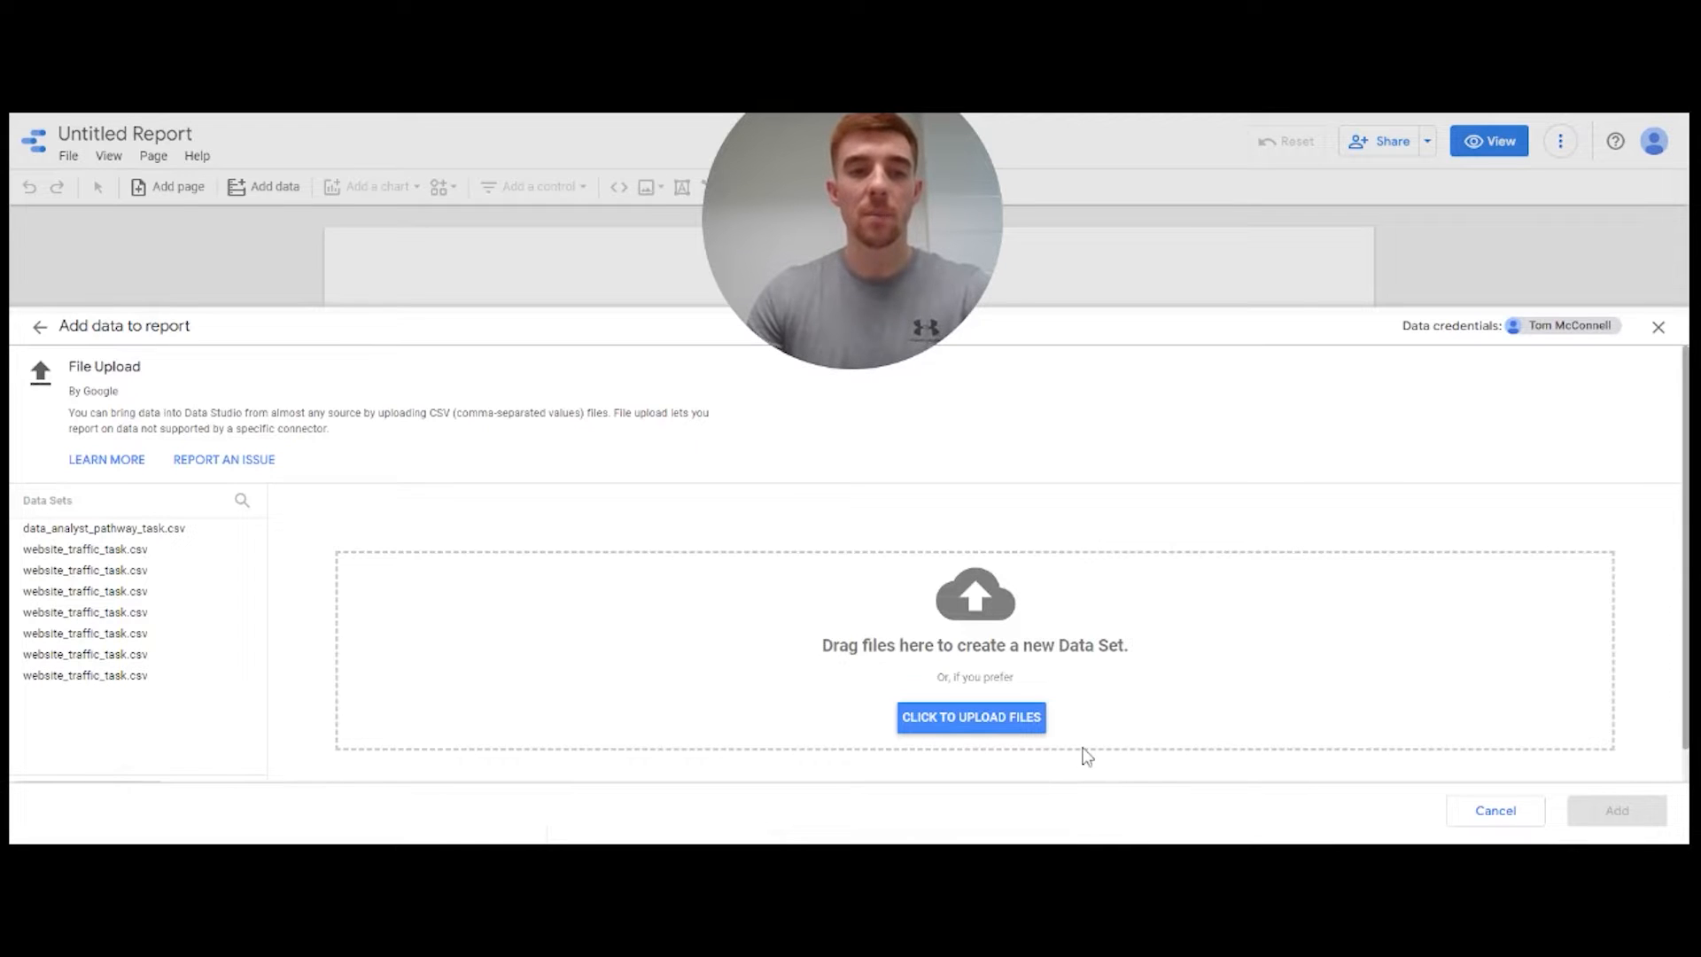
{"action": "left_click", "coordinate": [148, 530]}
{"action": "scroll", "coordinate": [1166, 543], "scroll_direction": "down", "scroll_amount": 1}
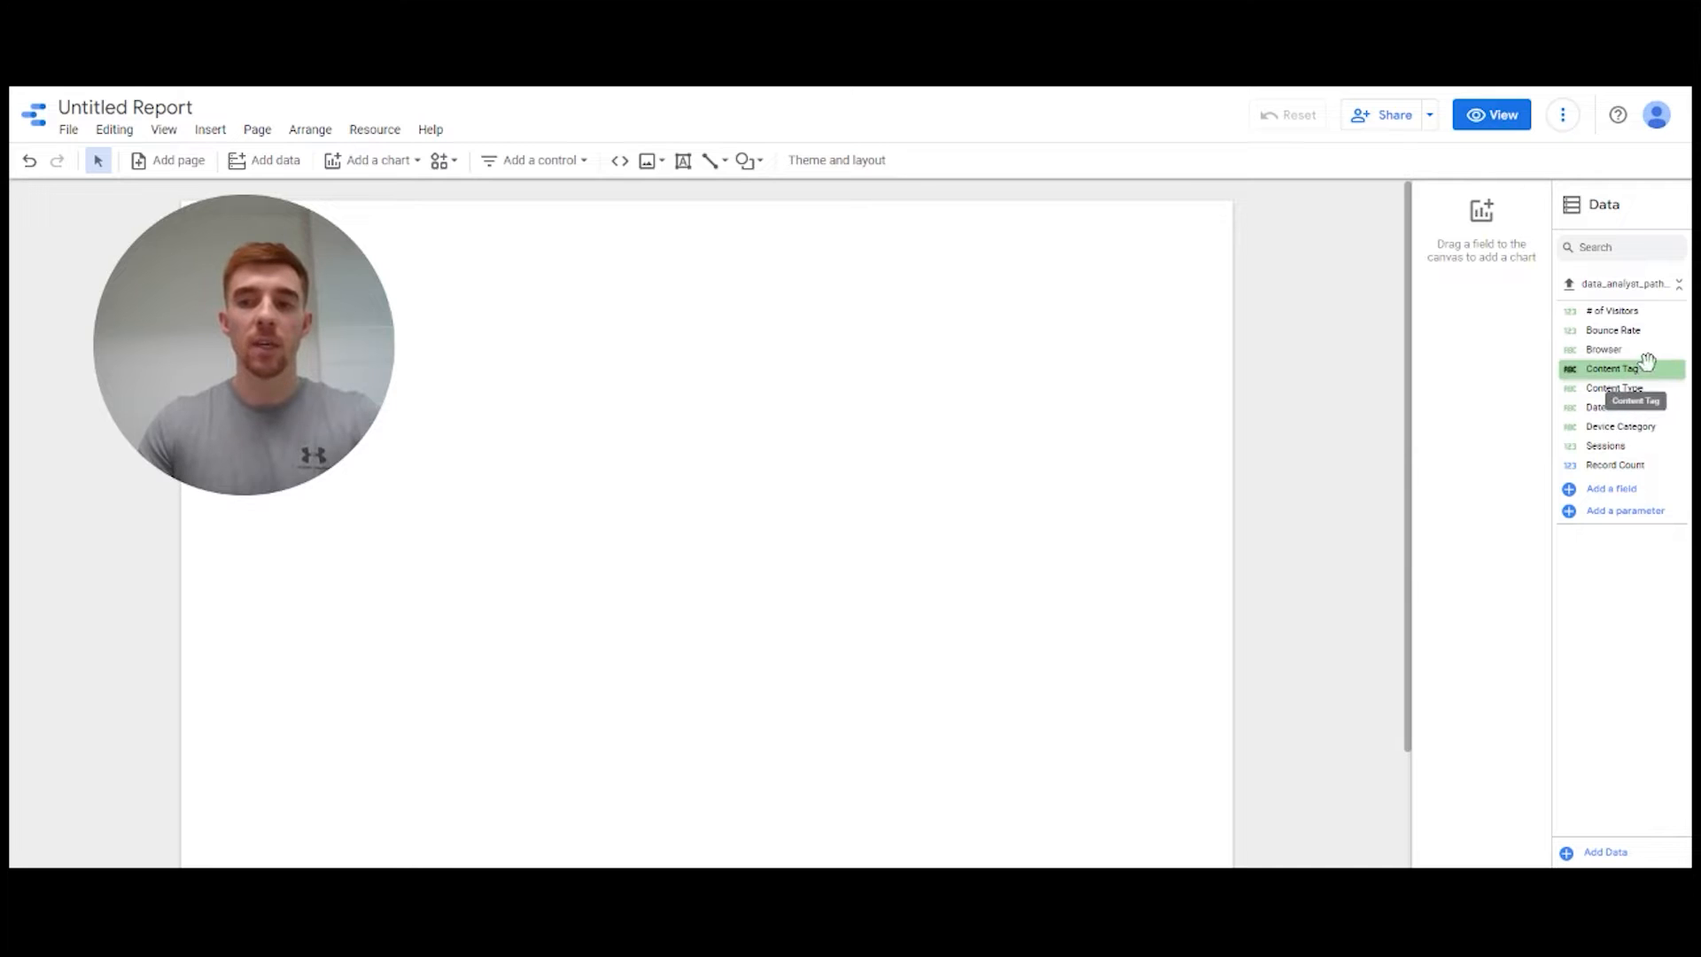
- Add a scorecard for # of Visitors to the canvas and place it near the top centre of the page
{"action": "left_click_drag", "start_coordinate": [1635, 311], "coordinate": [802, 363]}
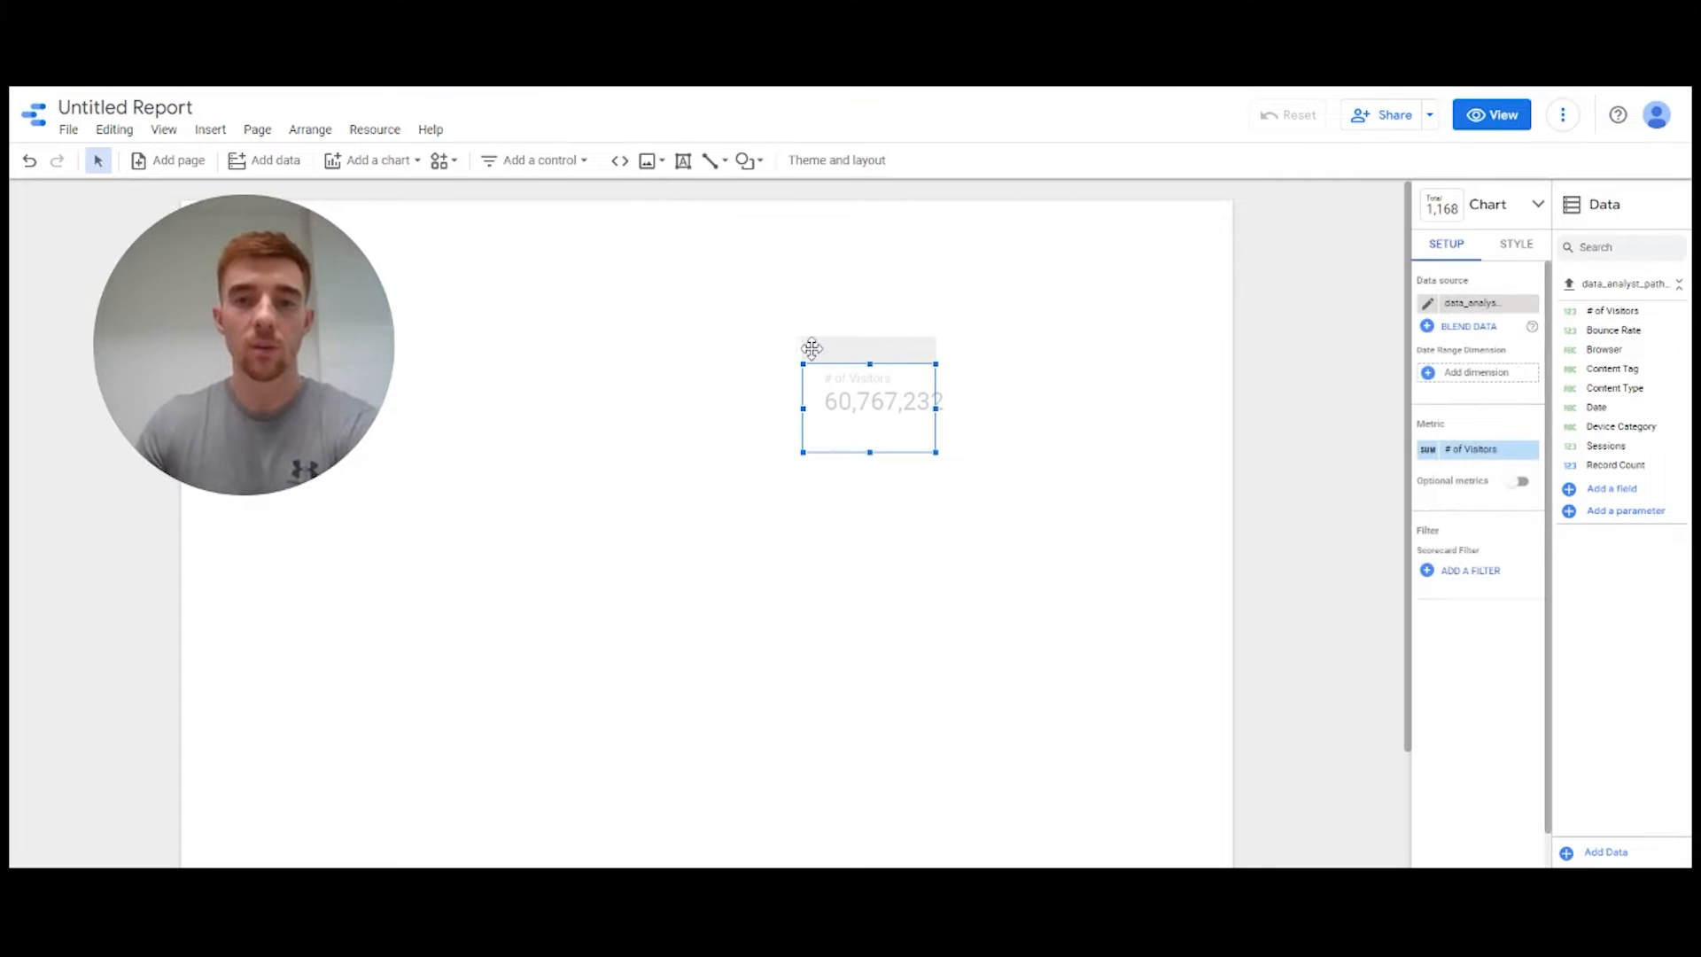
{"action": "left_click_drag", "start_coordinate": [879, 346], "coordinate": [774, 318]}
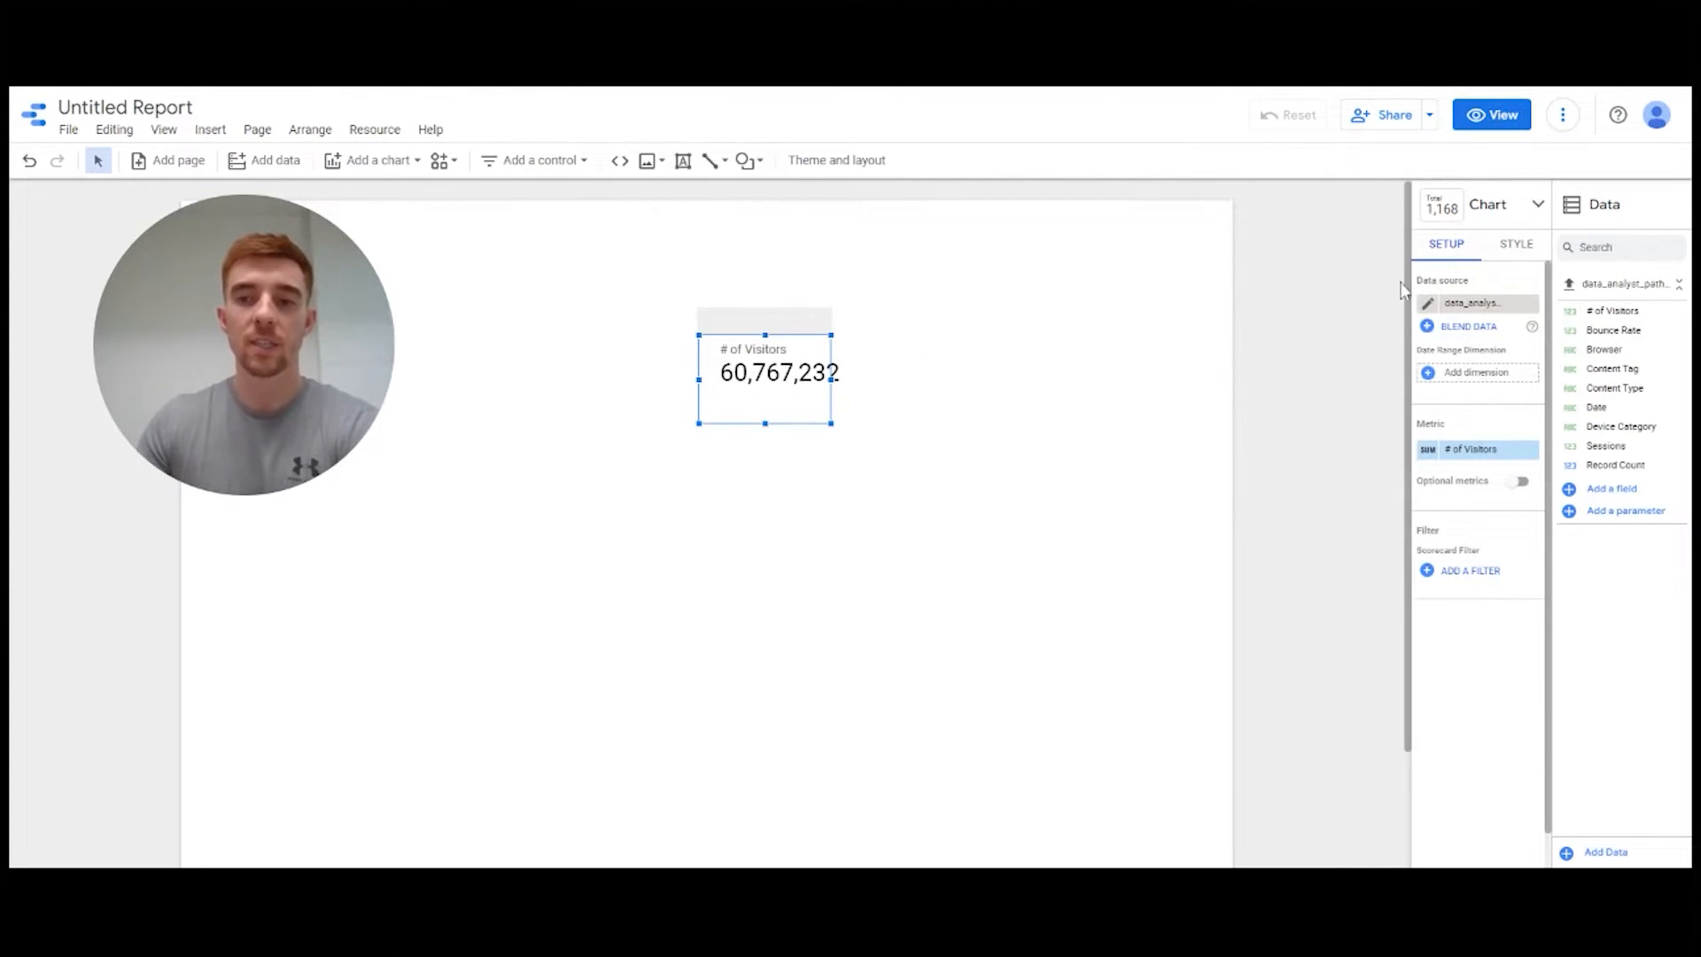
- Review the available chart types and the aggregation options for the scorecard's # of Visitors metric
{"action": "left_click", "coordinate": [1538, 205]}
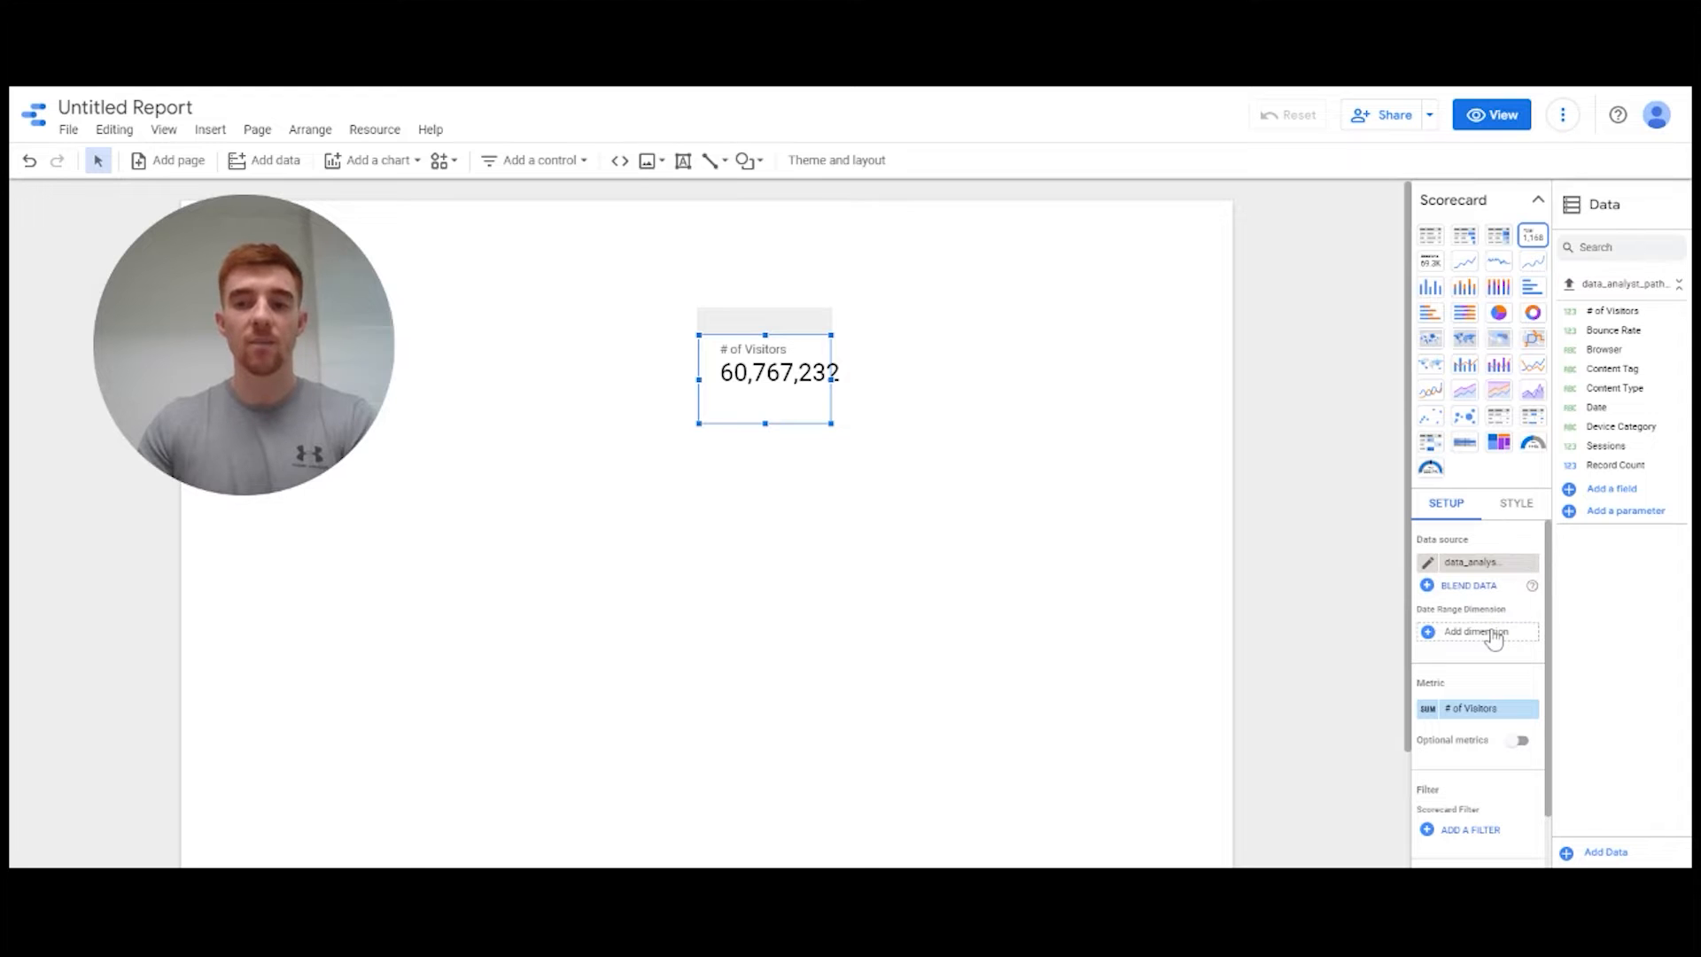
{"action": "scroll", "coordinate": [1494, 638], "scroll_direction": "down", "scroll_amount": 2}
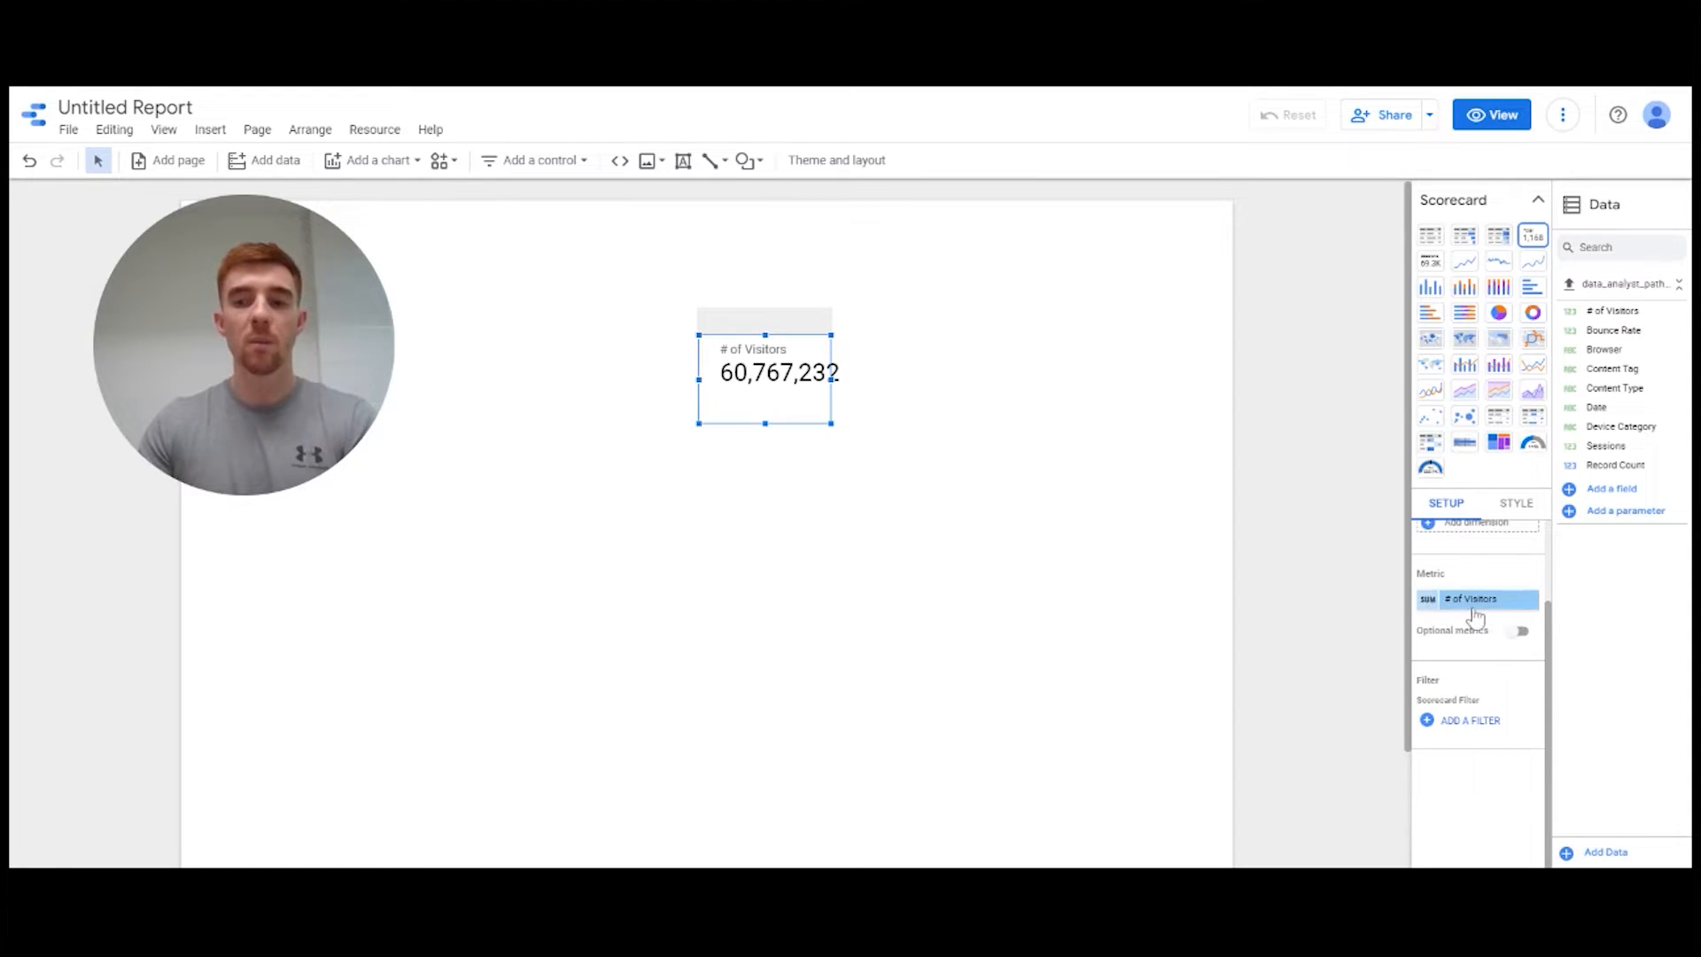
{"action": "left_click", "coordinate": [1428, 603]}
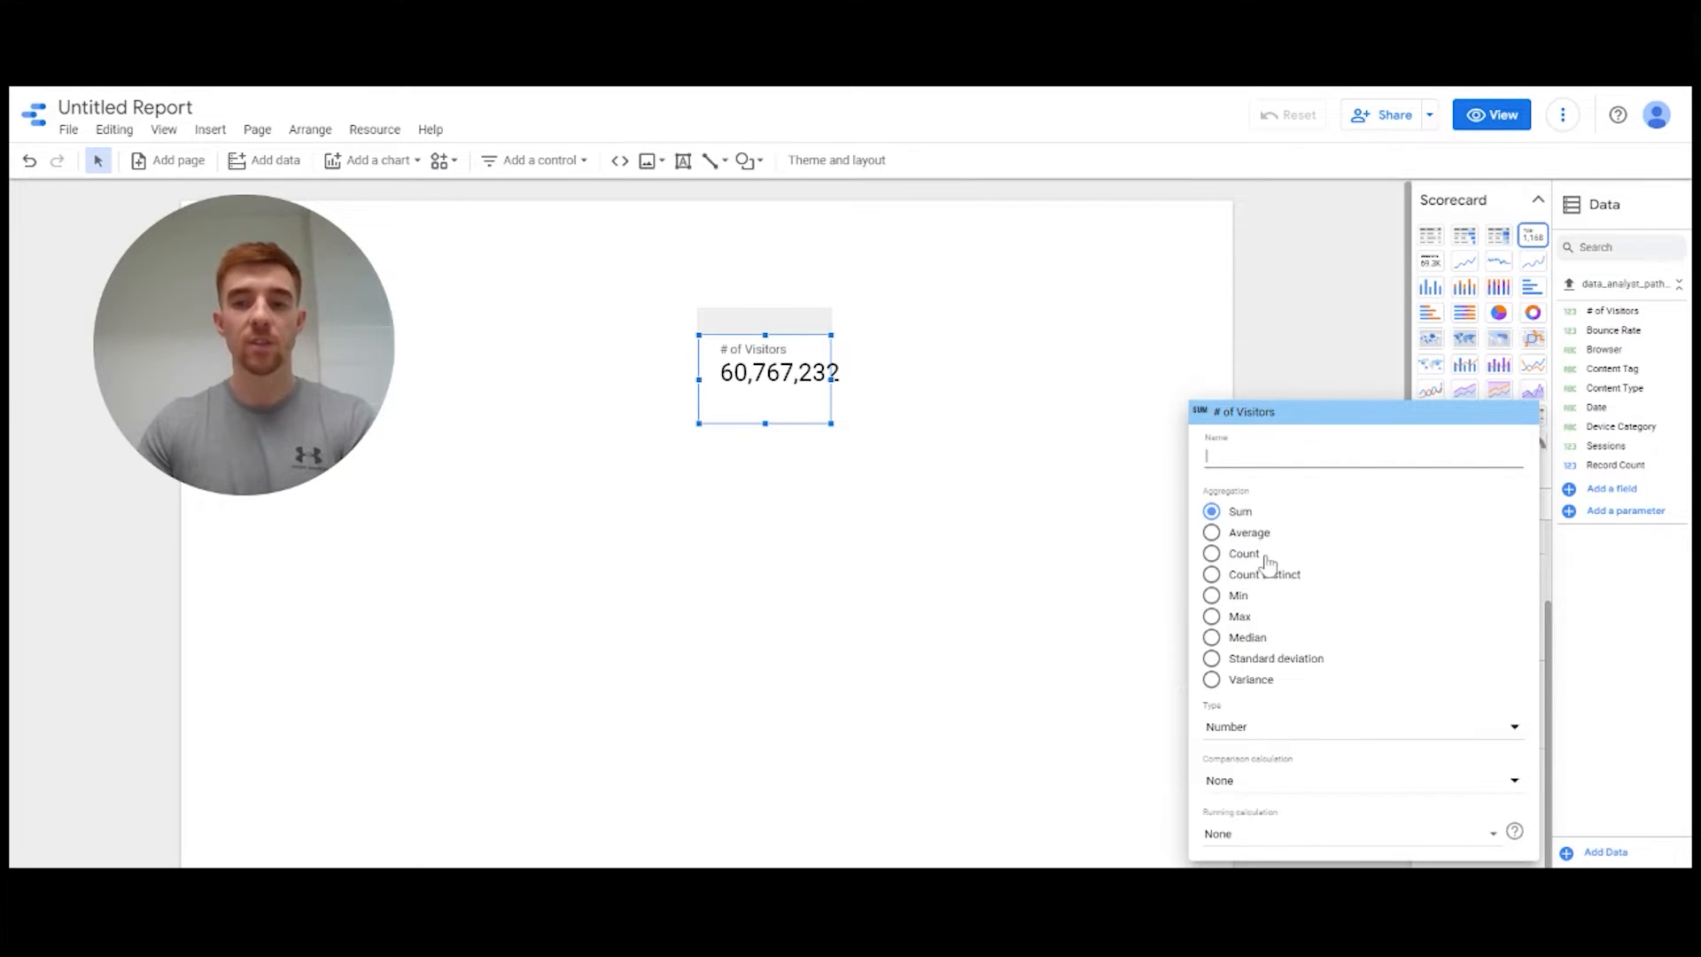
{"action": "left_click", "coordinate": [1137, 652]}
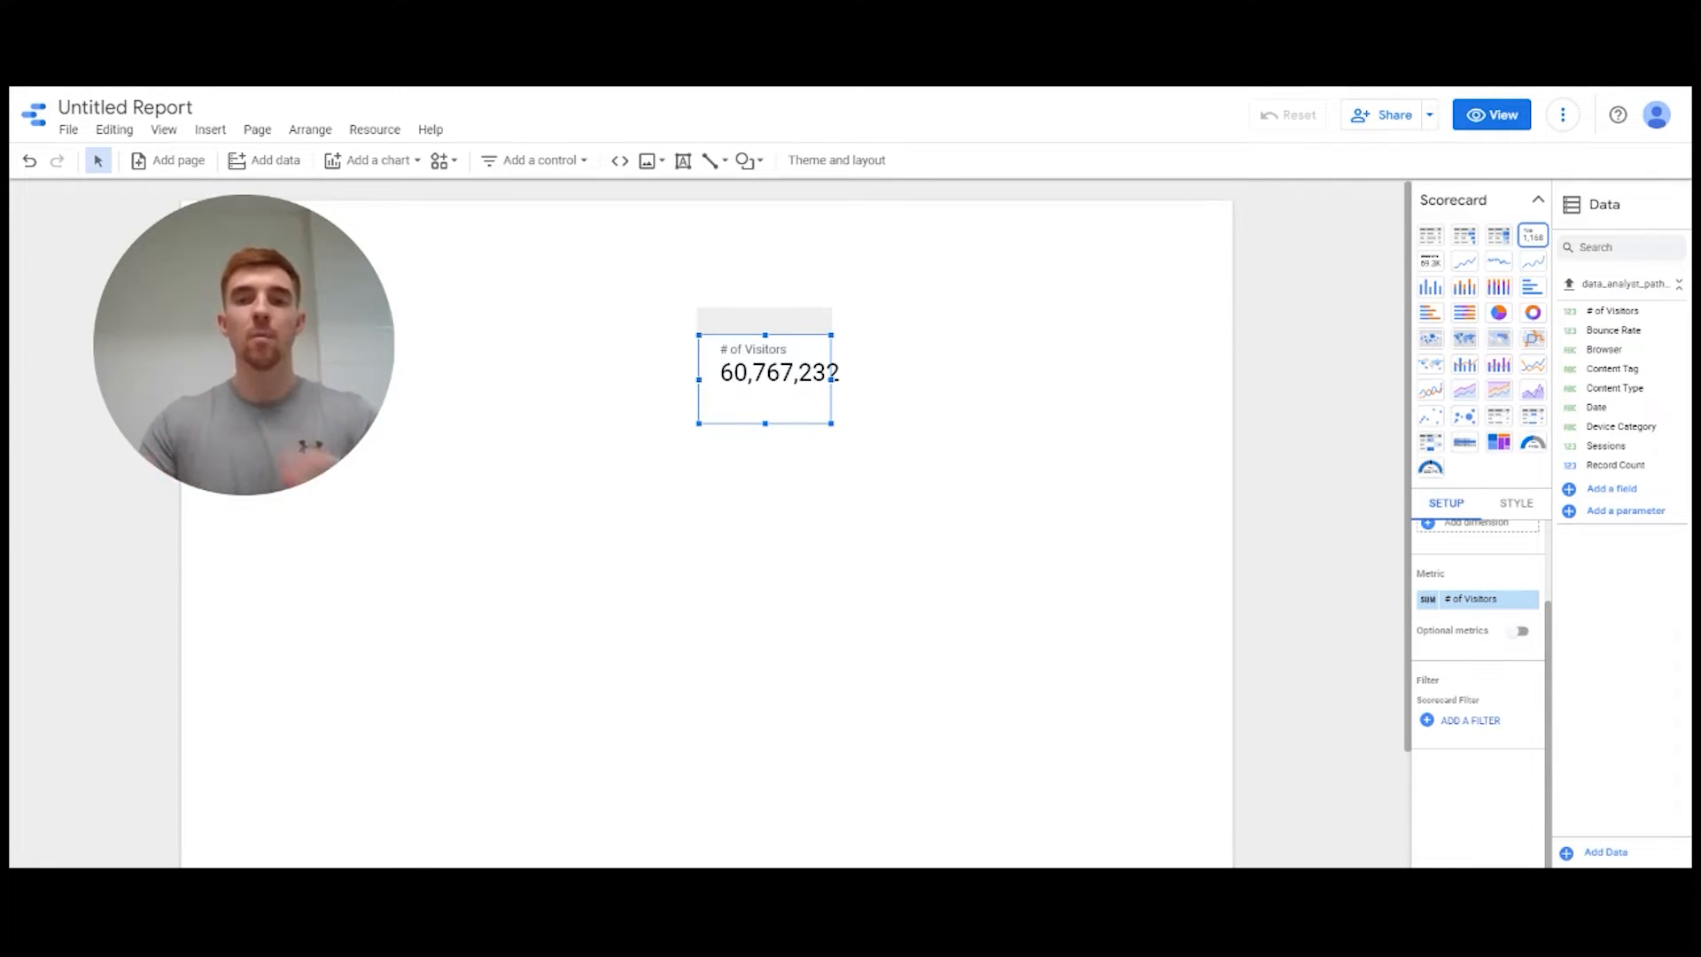
- Create a scorecard filter named Advice that includes records whose Content Type is equal to Advice
{"action": "left_click", "coordinate": [1488, 725]}
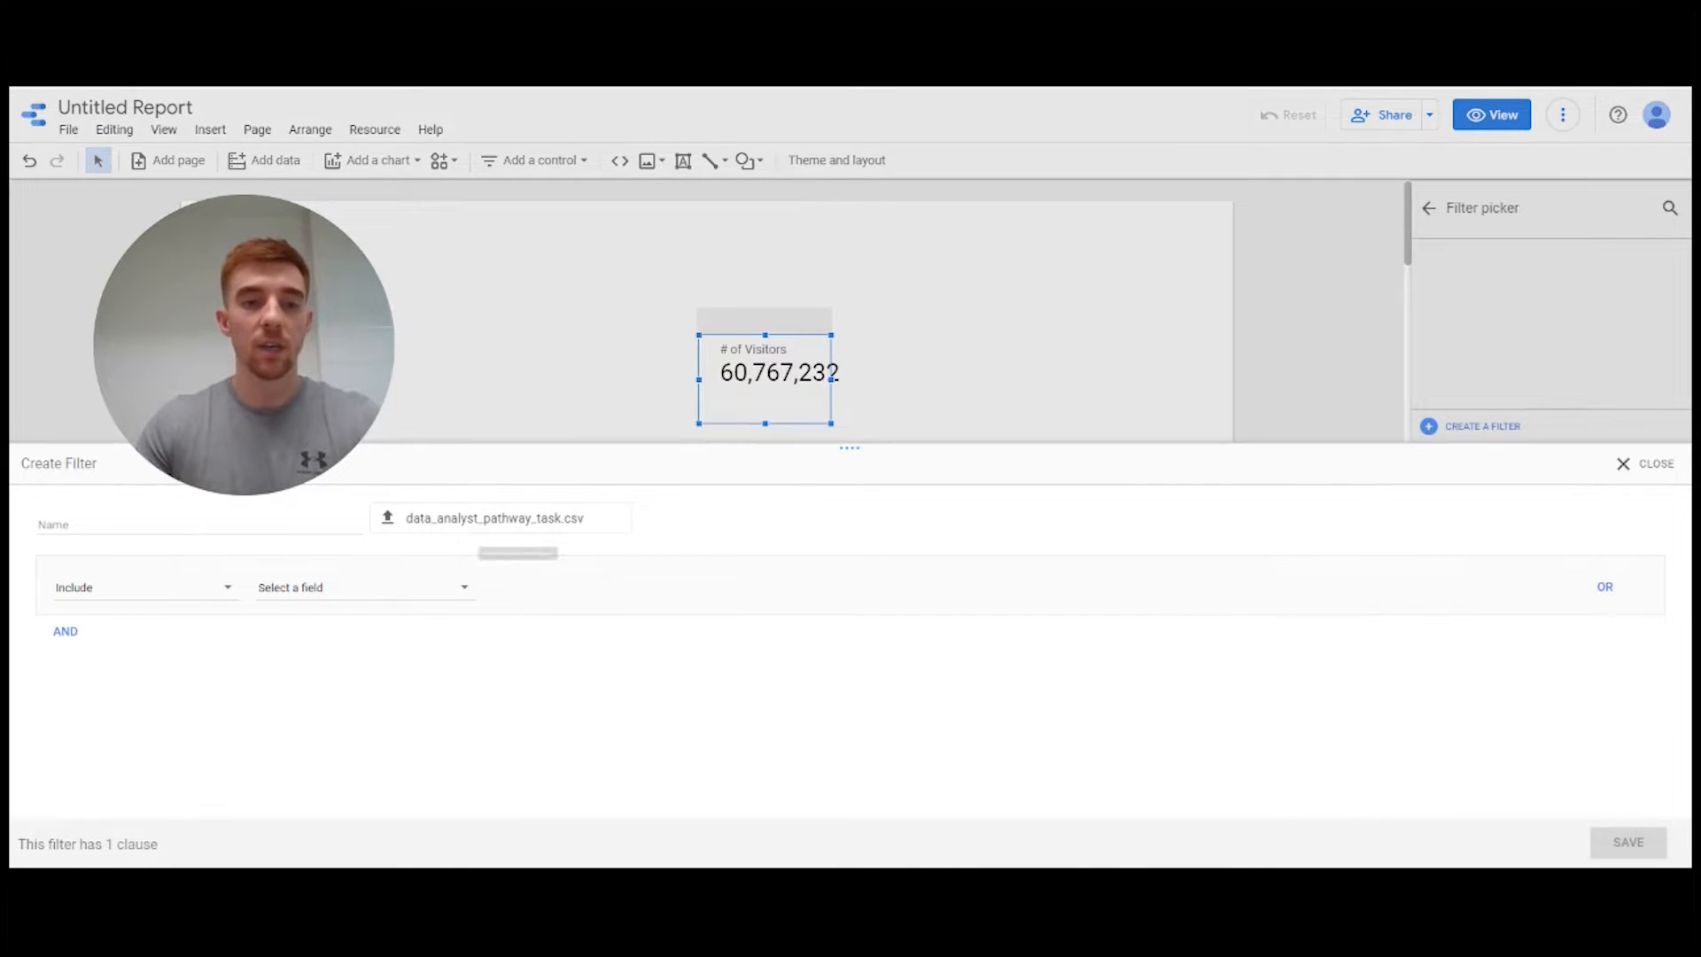
{"action": "left_click", "coordinate": [326, 593]}
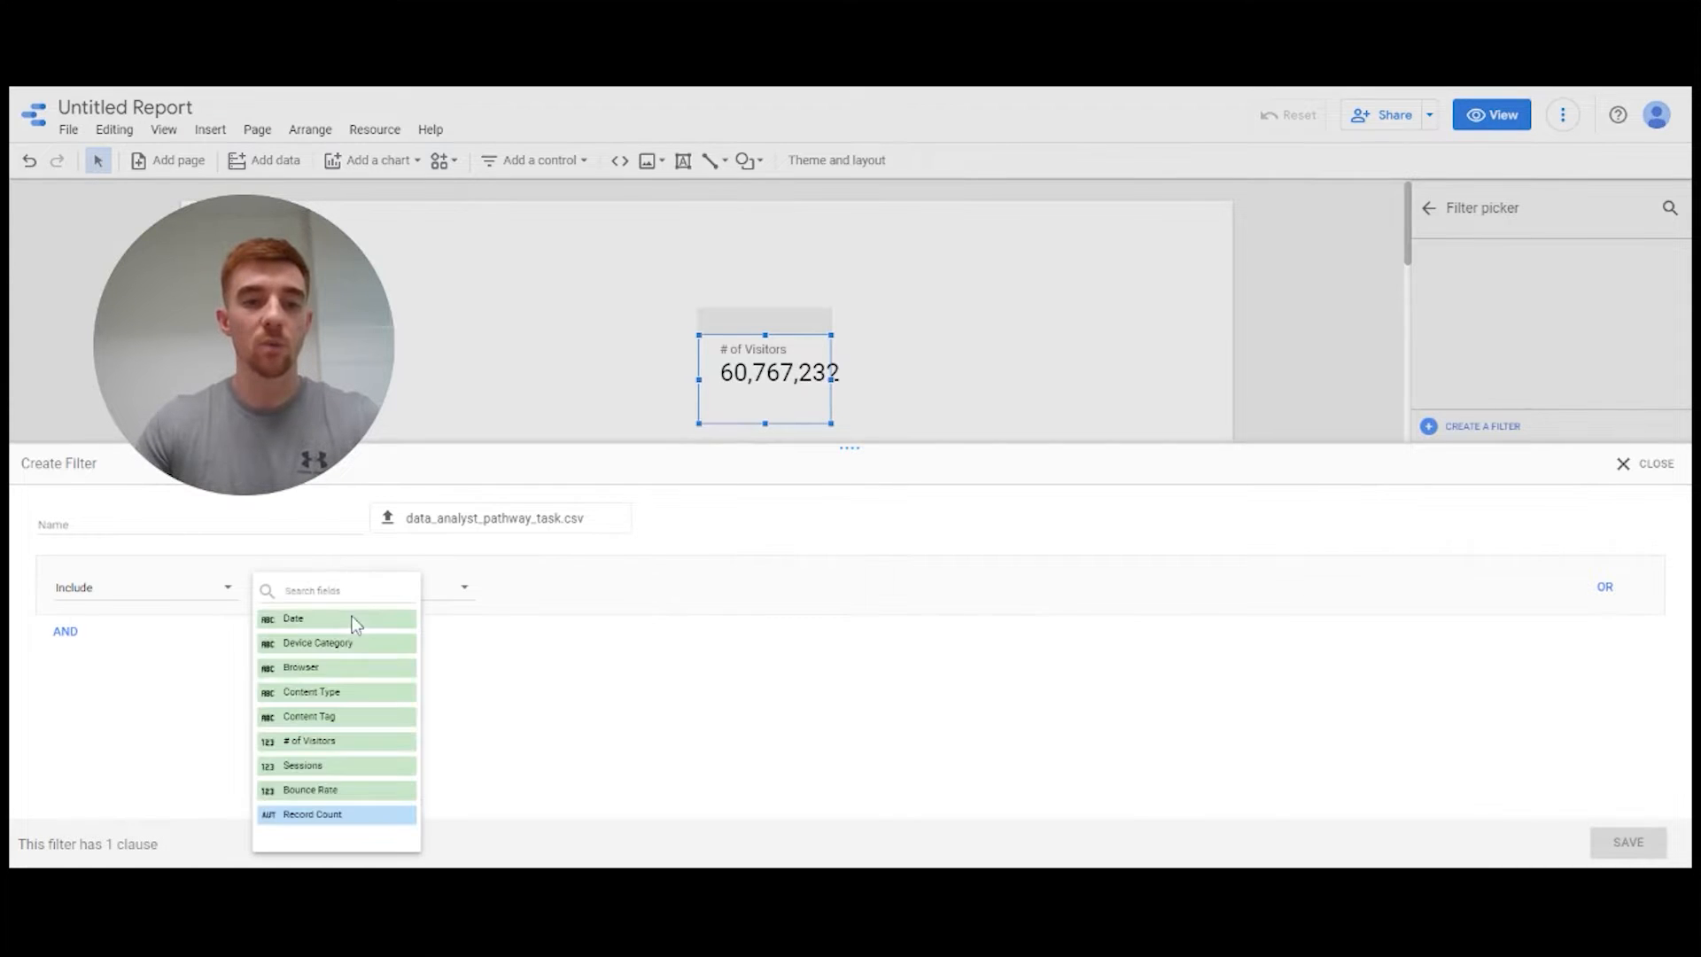
{"action": "left_click", "coordinate": [350, 692]}
{"action": "left_click", "coordinate": [596, 591]}
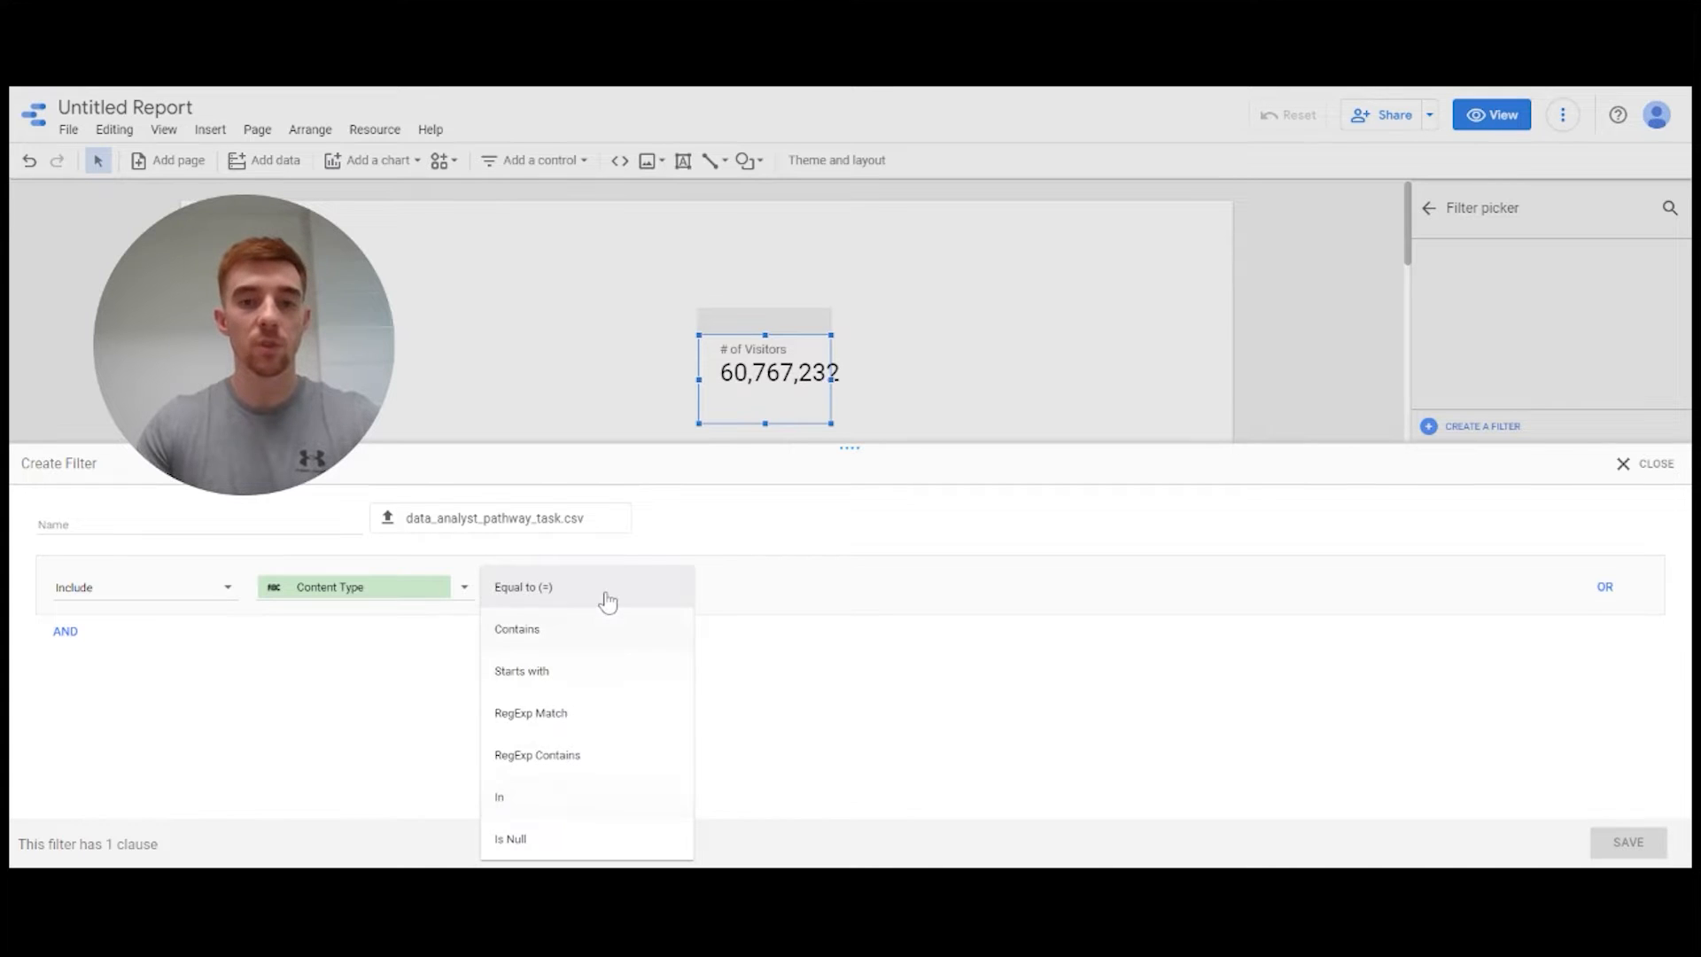
{"action": "left_click", "coordinate": [608, 595]}
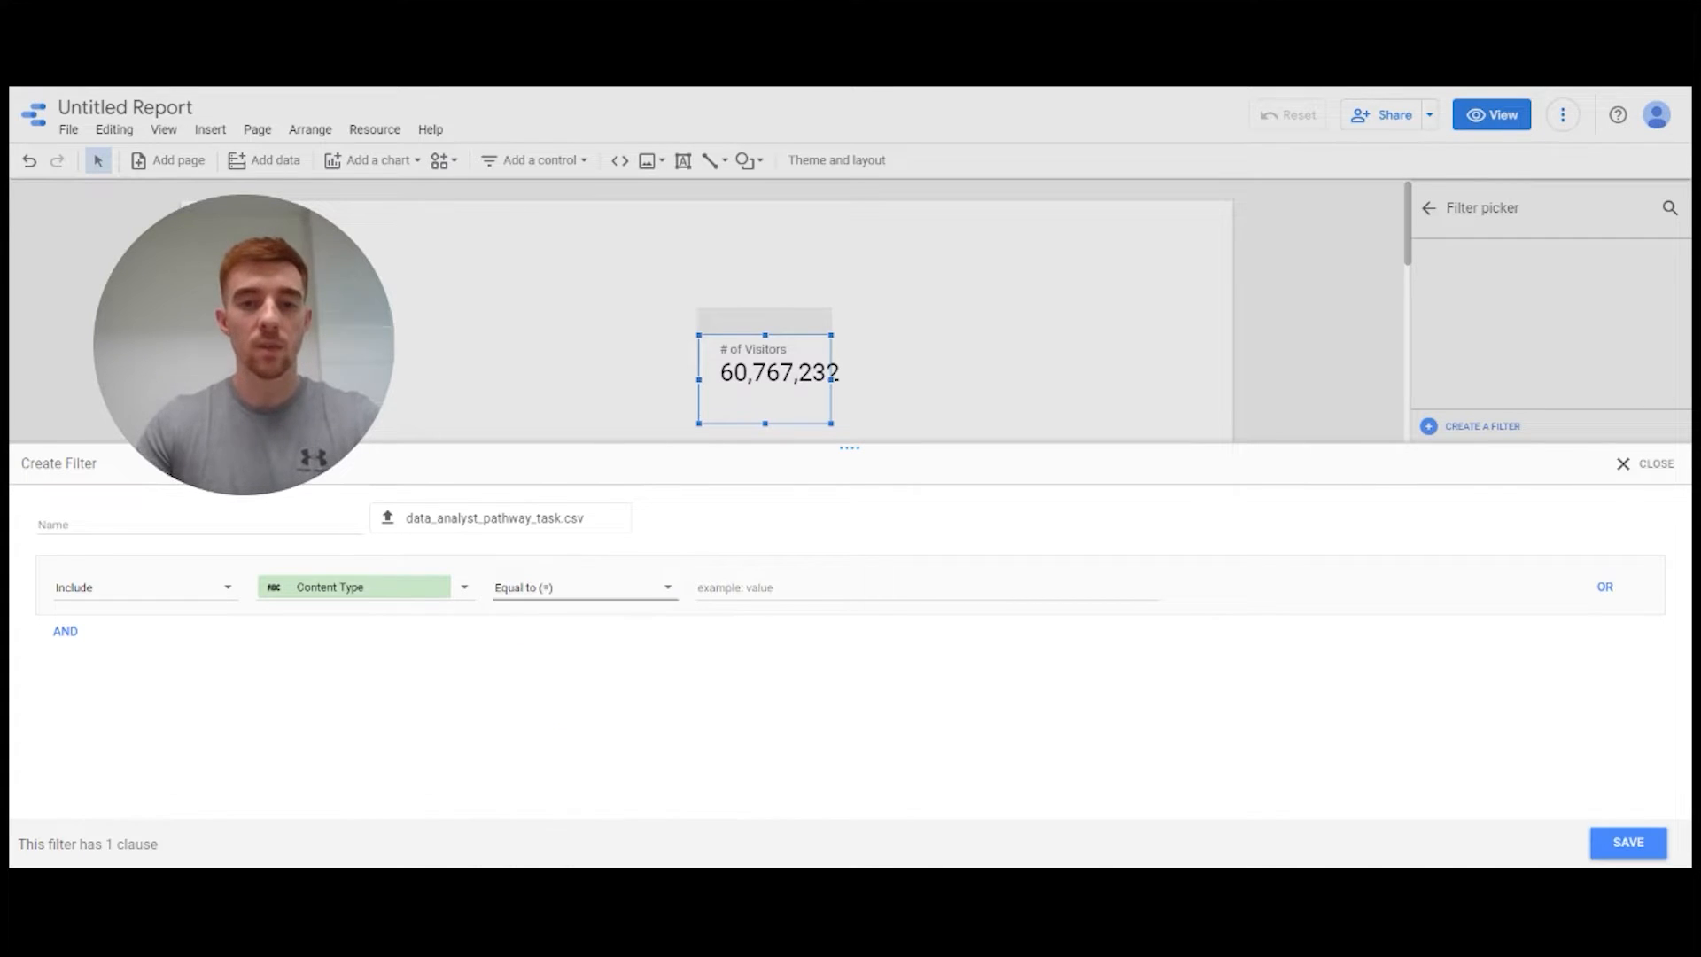
{"action": "left_click", "coordinate": [735, 588]}
{"action": "type", "text": "Adv"}
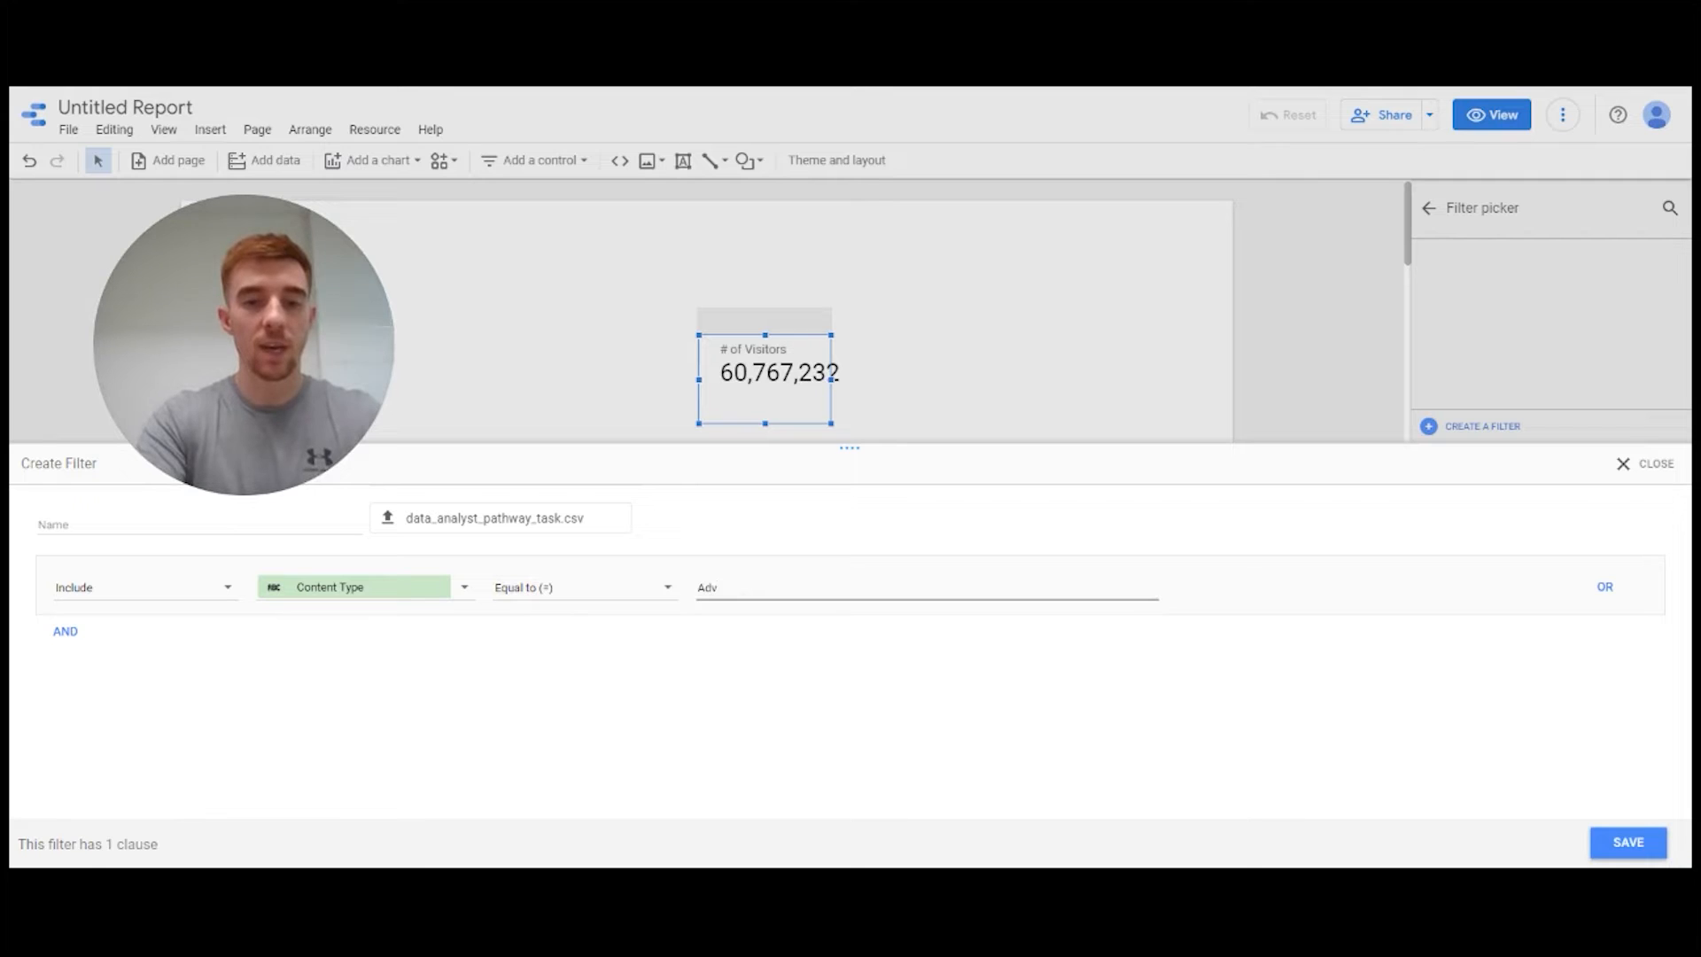
{"action": "type", "text": "ice"}
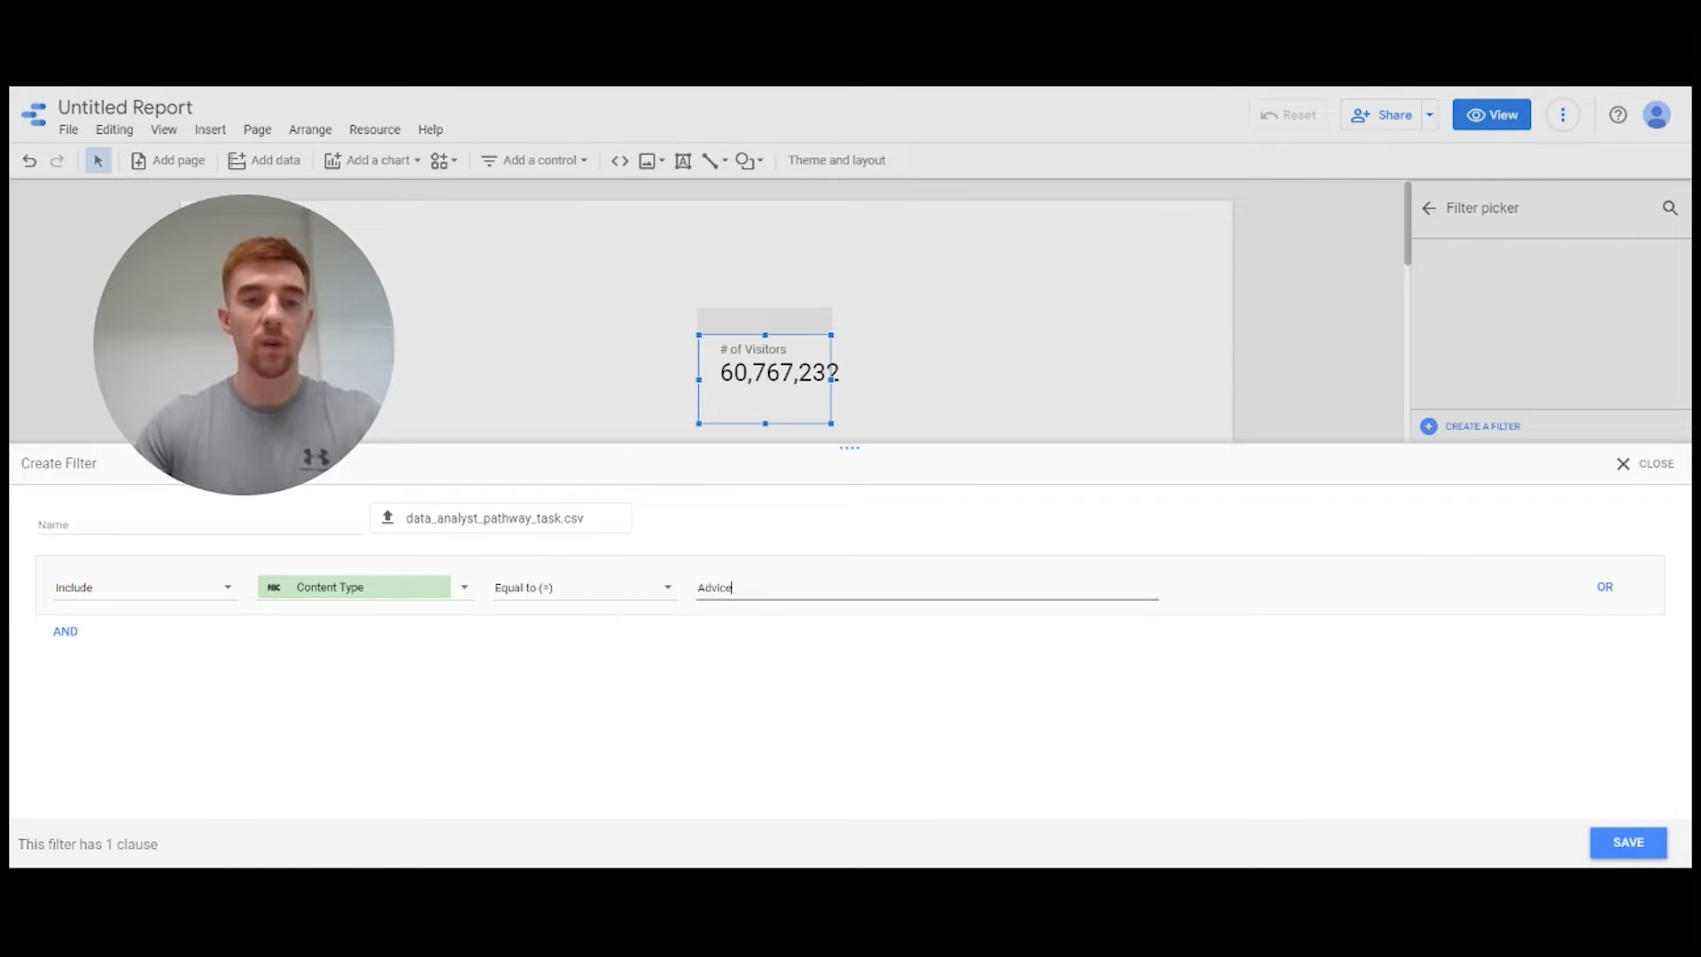
{"action": "left_click", "coordinate": [307, 535]}
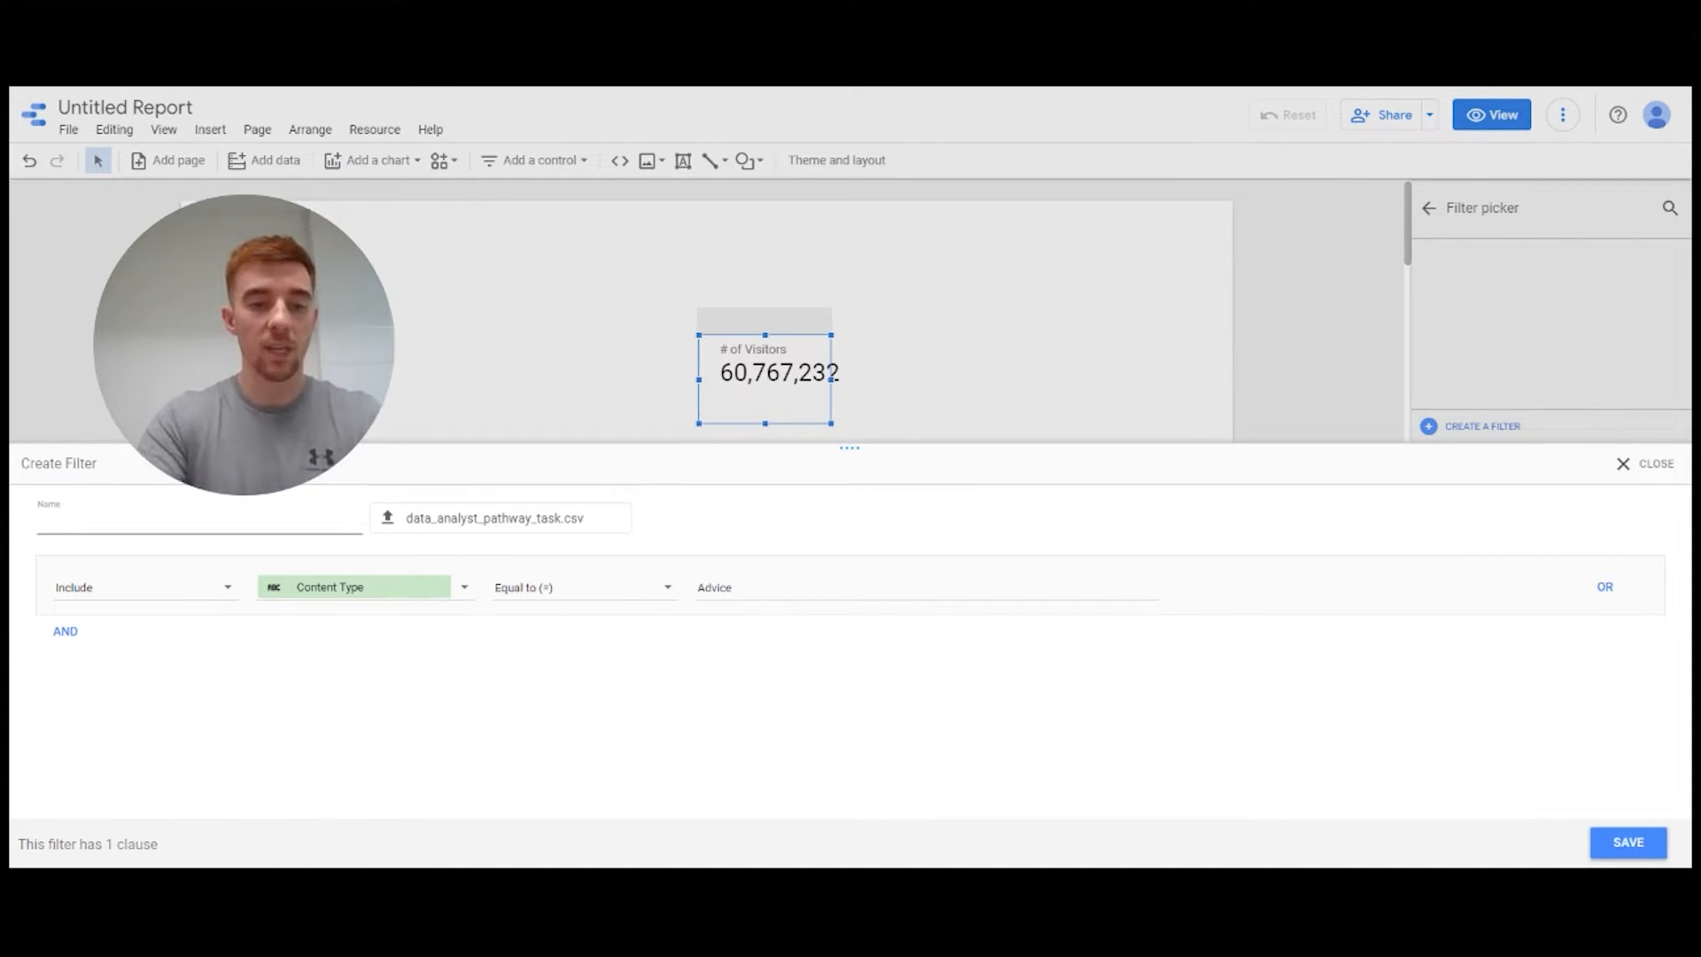
{"action": "type", "text": "Advice"}
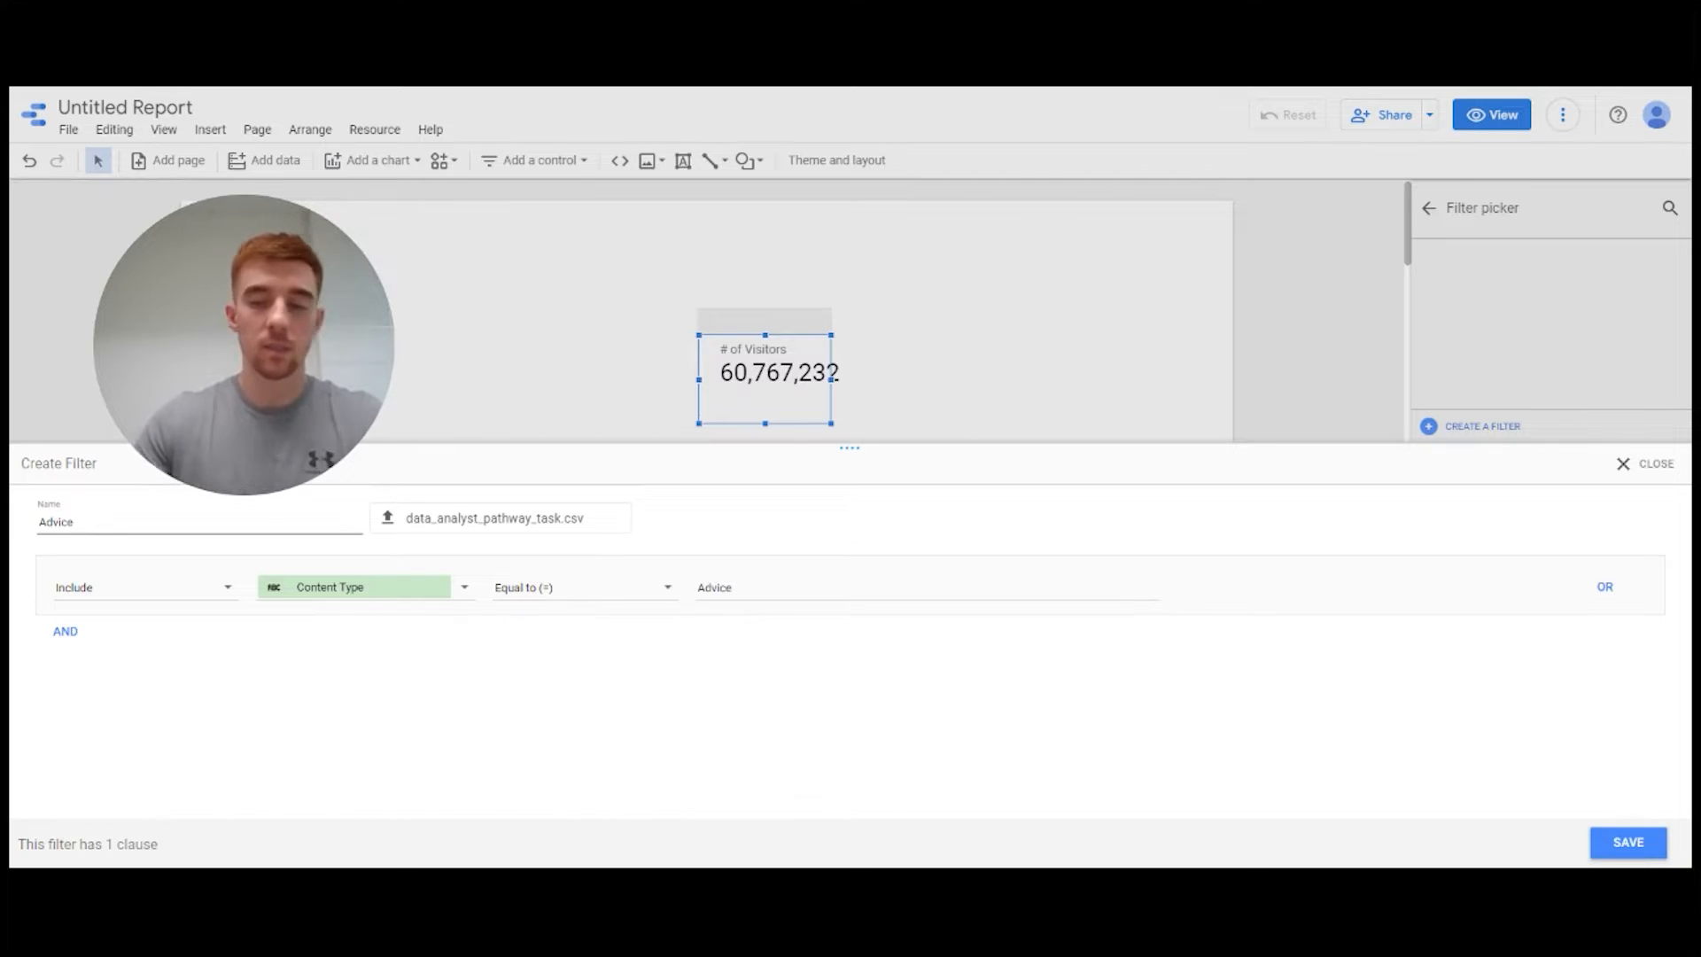
{"action": "left_click", "coordinate": [1629, 843]}
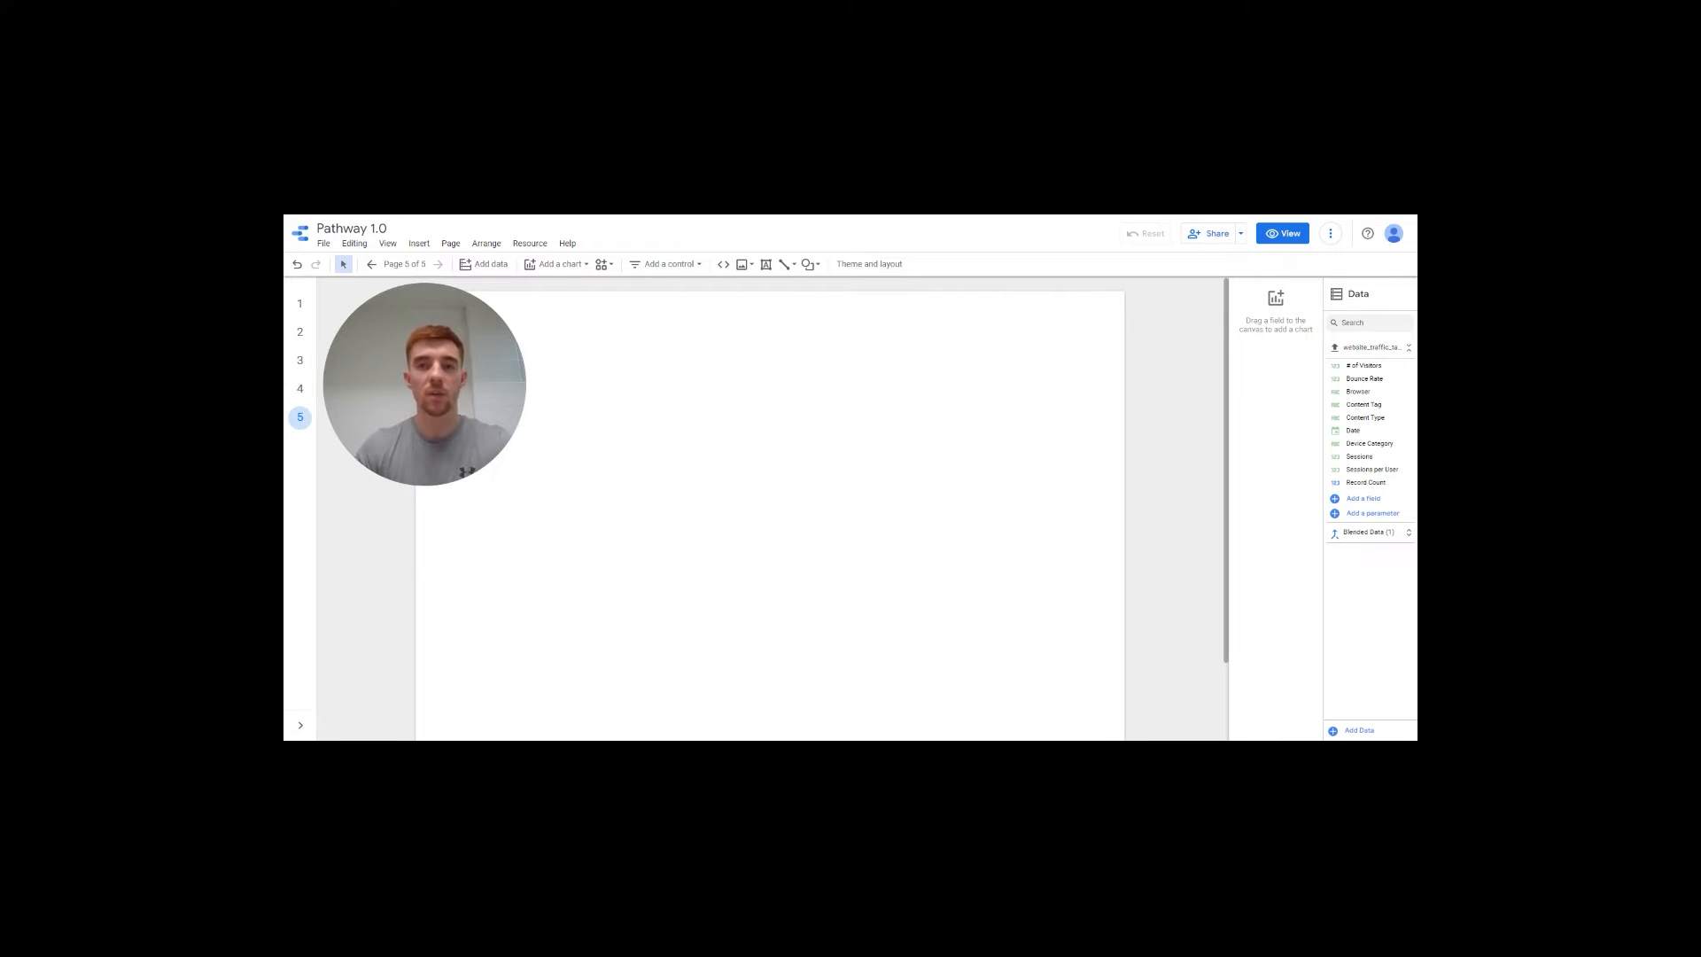
- Add a chart for Sessions to the blank page 5 of the Pathway 1.0 report and make it a time series
{"action": "left_click_drag", "start_coordinate": [1360, 457], "coordinate": [773, 418]}
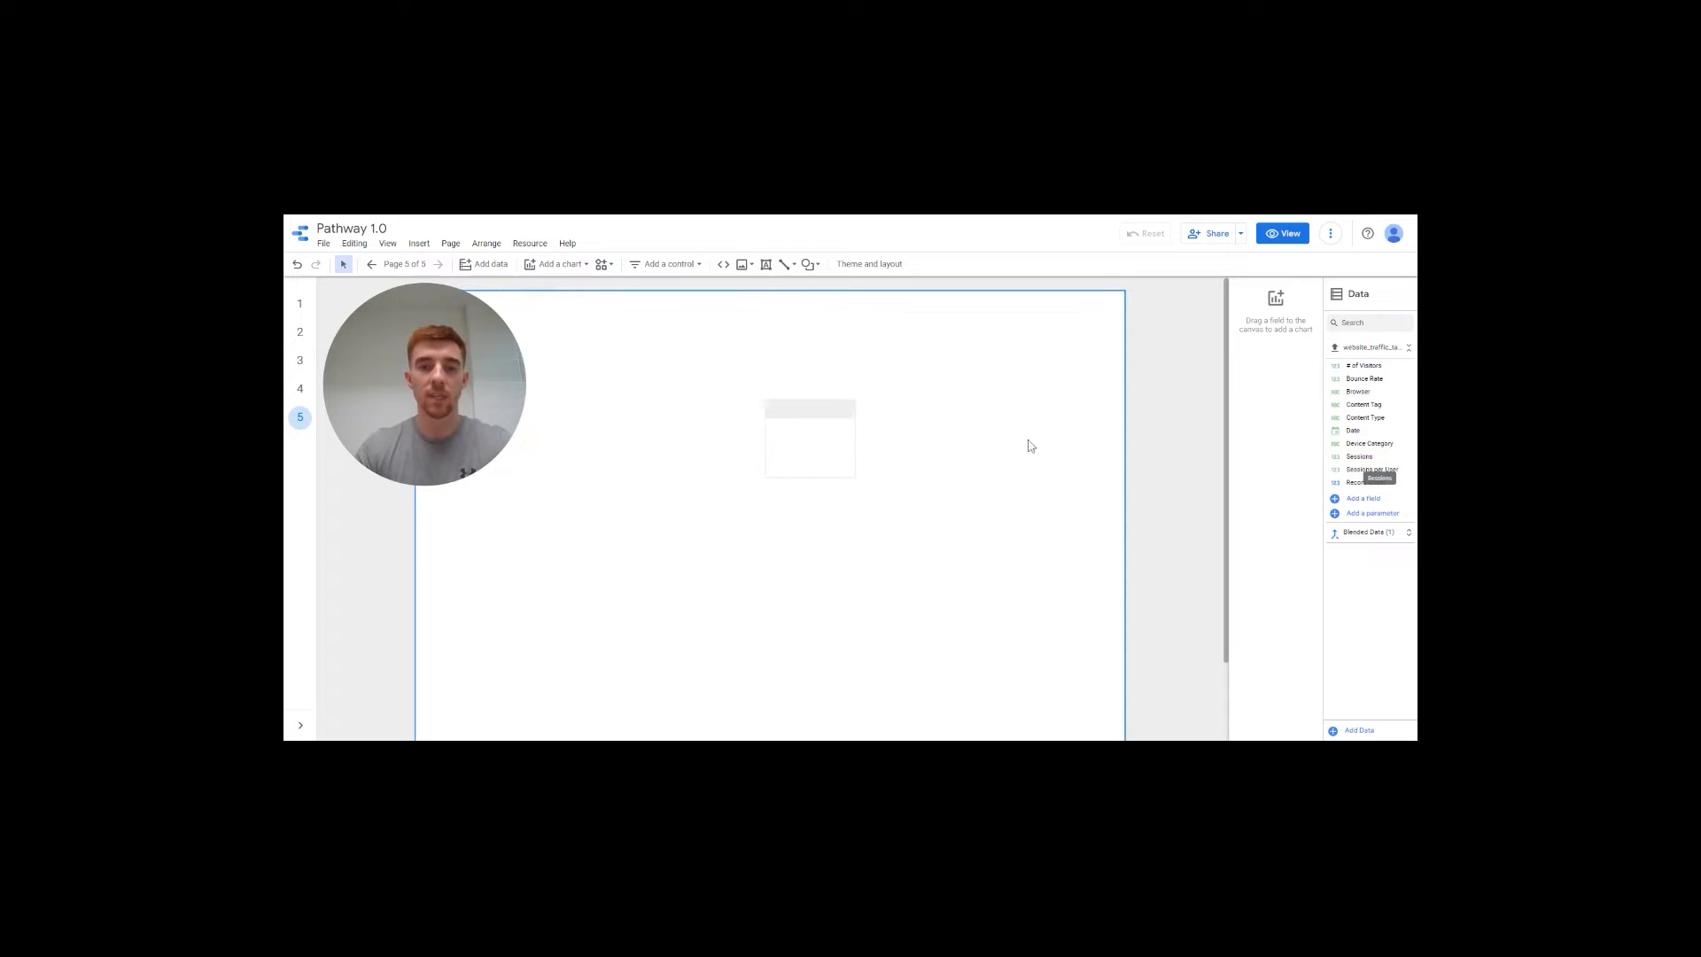
{"action": "left_click_drag", "start_coordinate": [1364, 379], "coordinate": [1293, 320]}
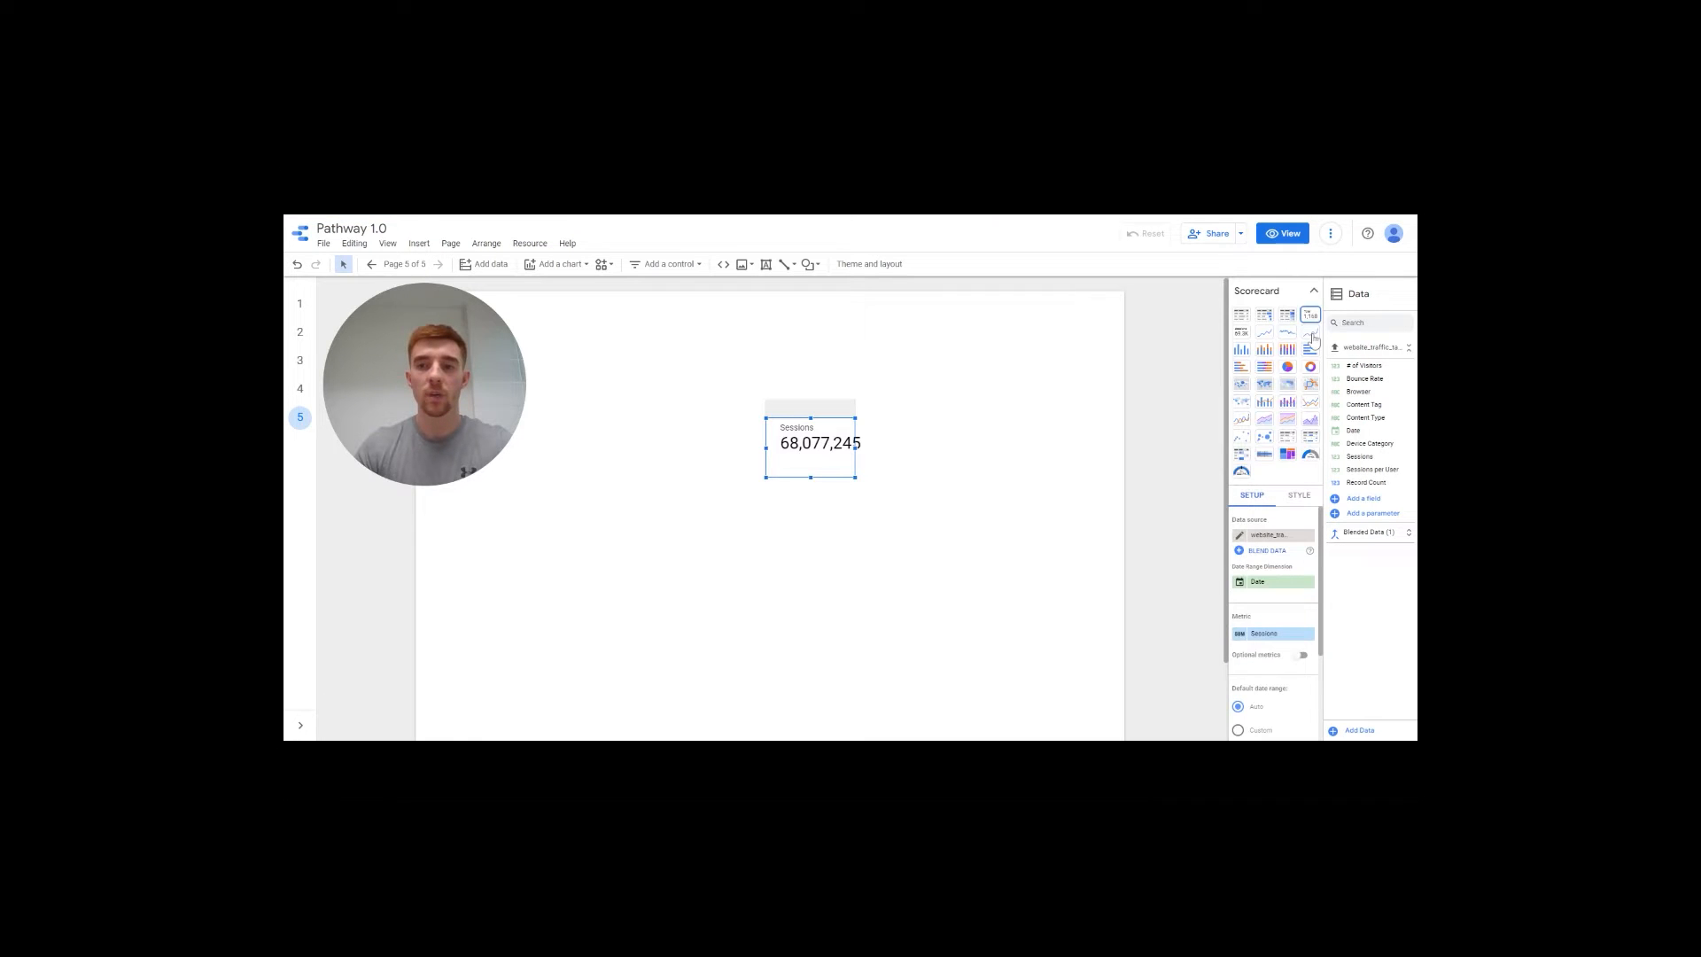
{"action": "left_click", "coordinate": [1310, 332]}
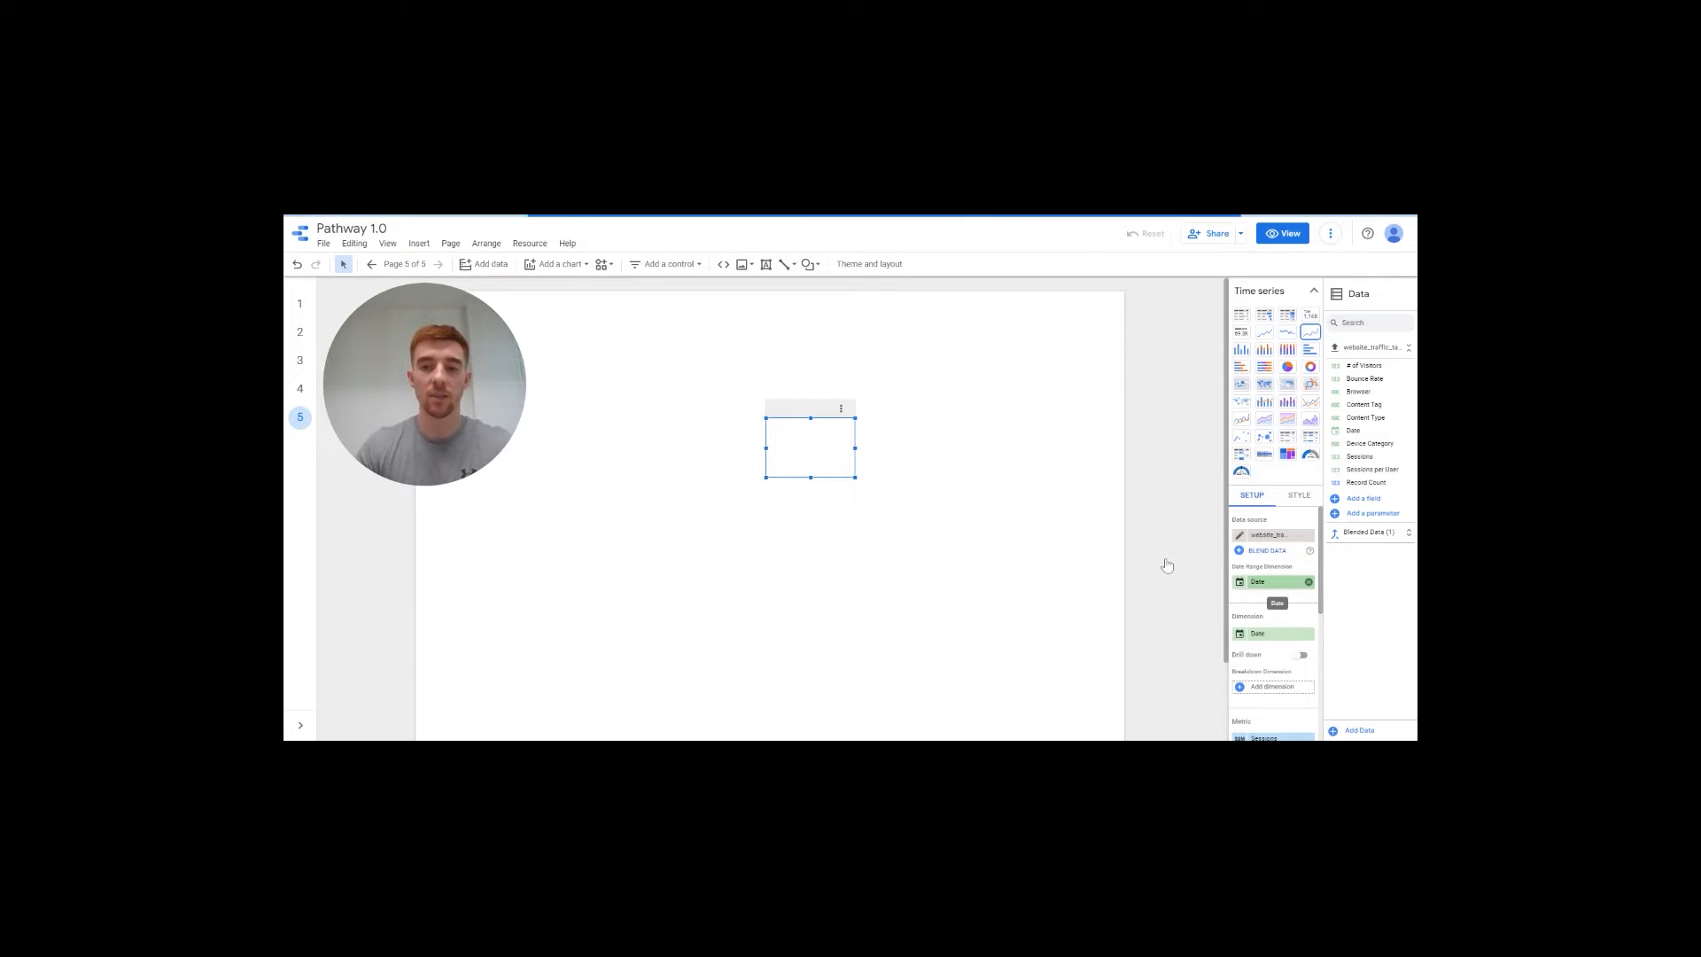
- Enlarge the Sessions time series chart and move it to the top centre of the page
{"action": "left_click_drag", "start_coordinate": [764, 476], "coordinate": [557, 590]}
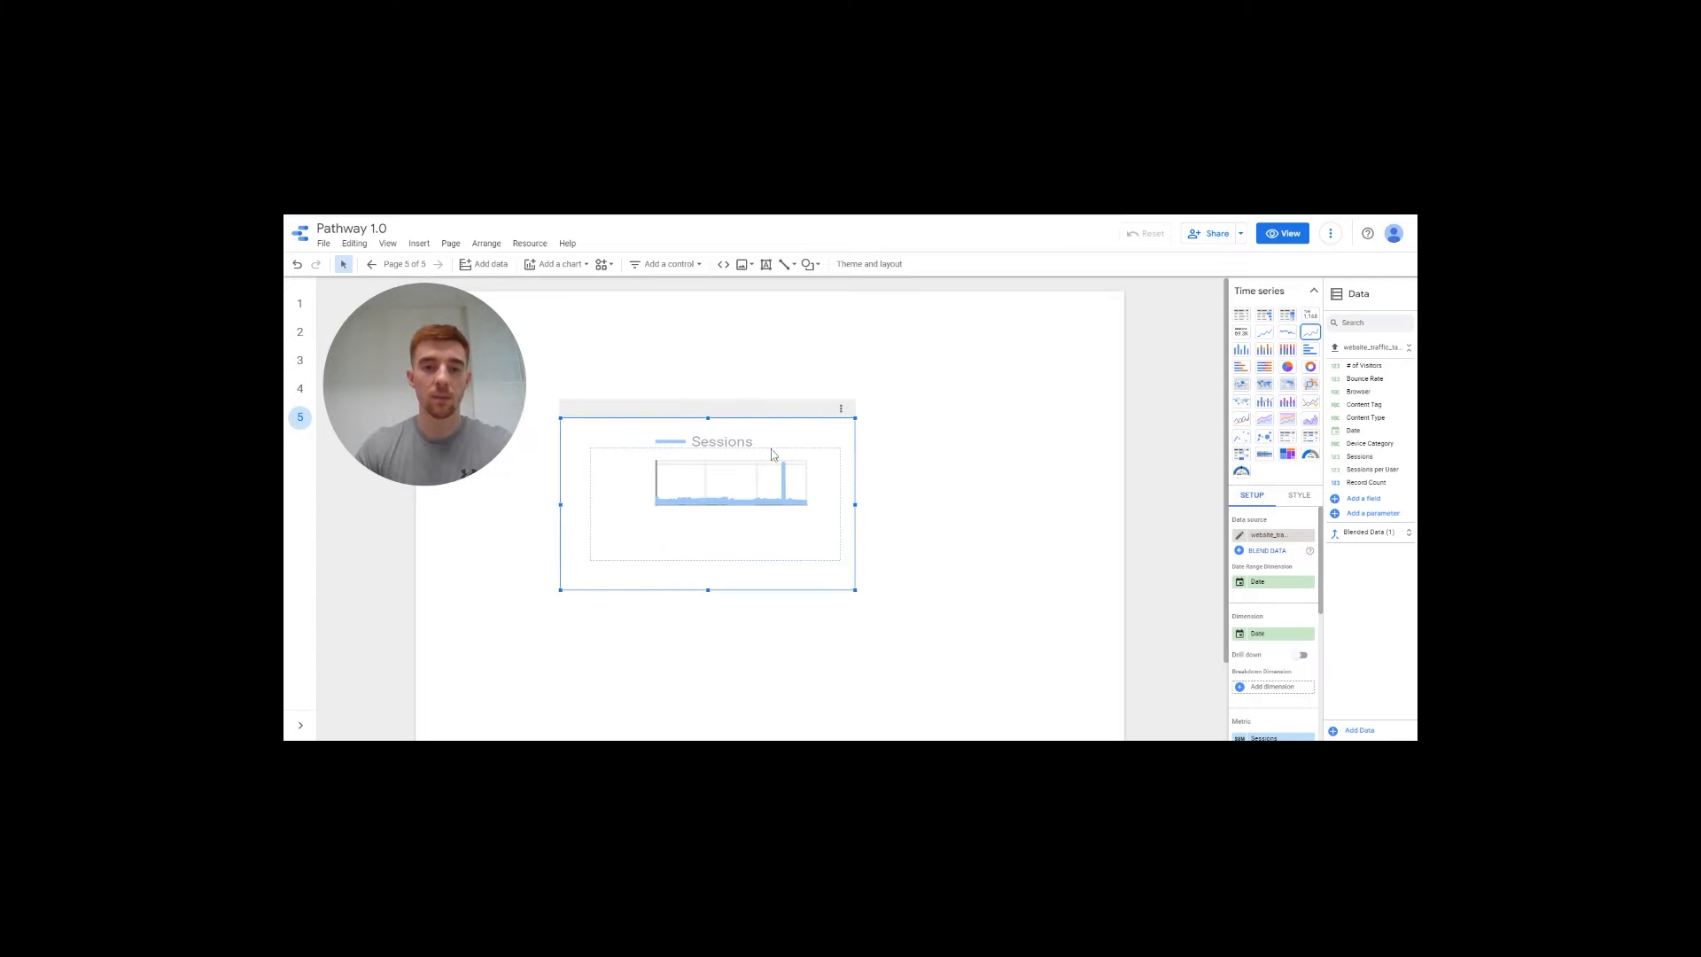
{"action": "left_click_drag", "start_coordinate": [678, 522], "coordinate": [762, 416]}
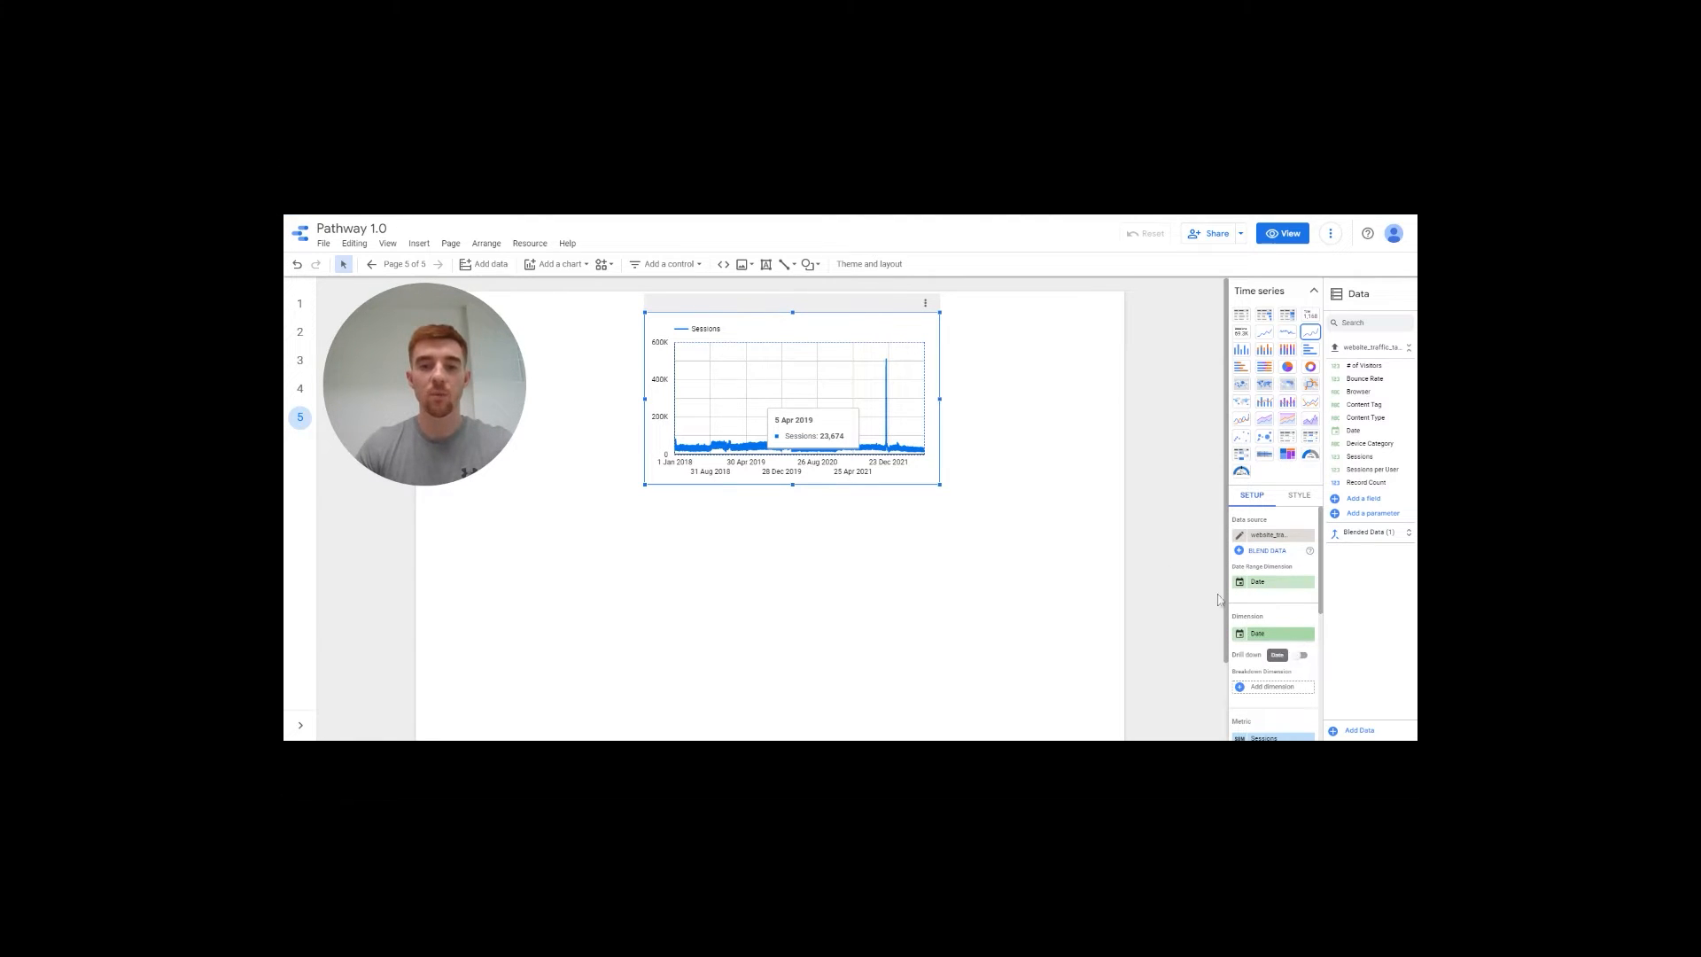
- Set the type of the time series chart's Date dimension to Month
{"action": "left_click", "coordinate": [1243, 638]}
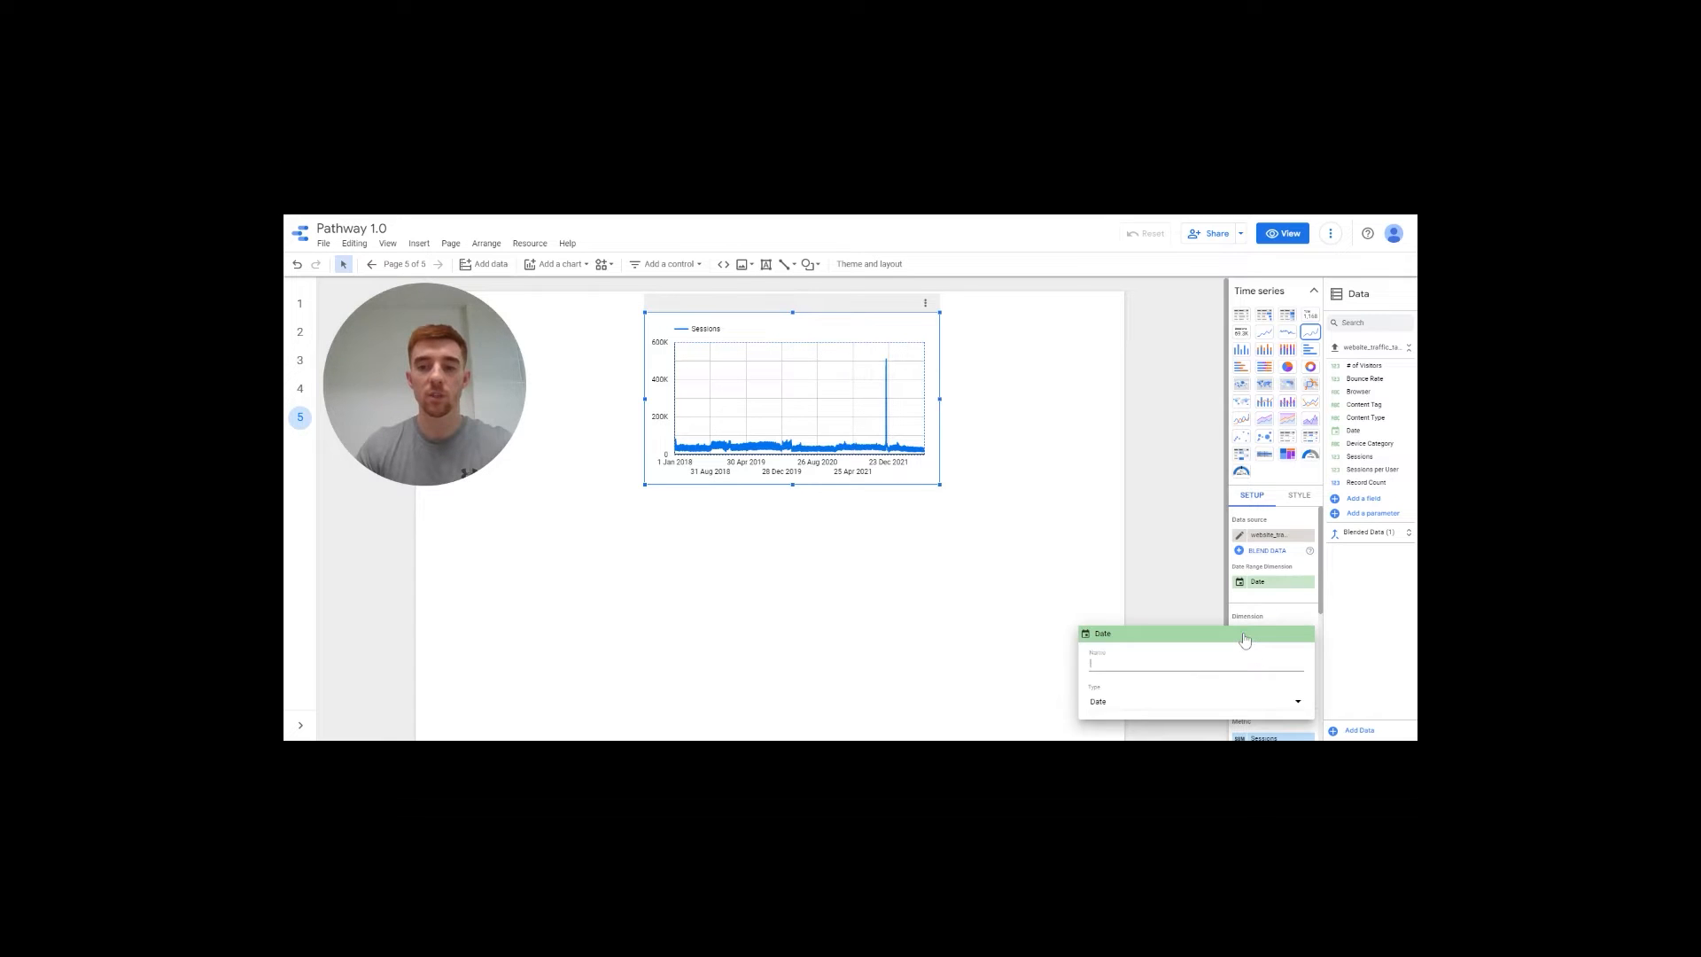
{"action": "left_click", "coordinate": [1181, 706]}
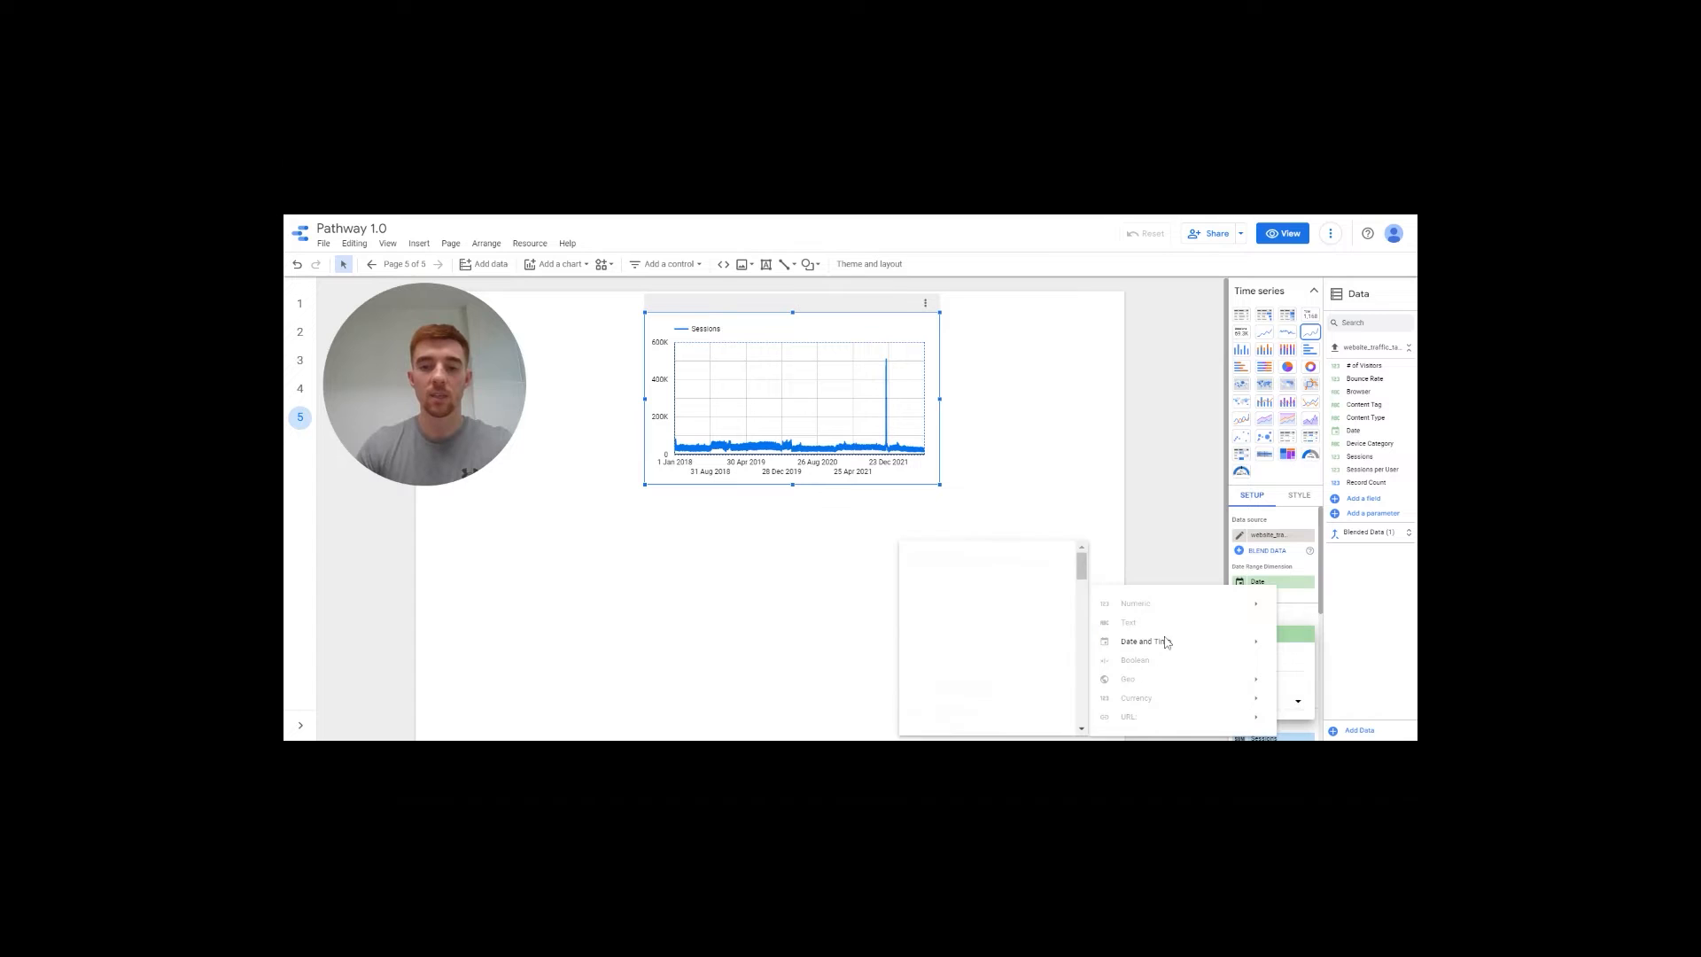
{"action": "mouse_move", "coordinate": [1167, 644]}
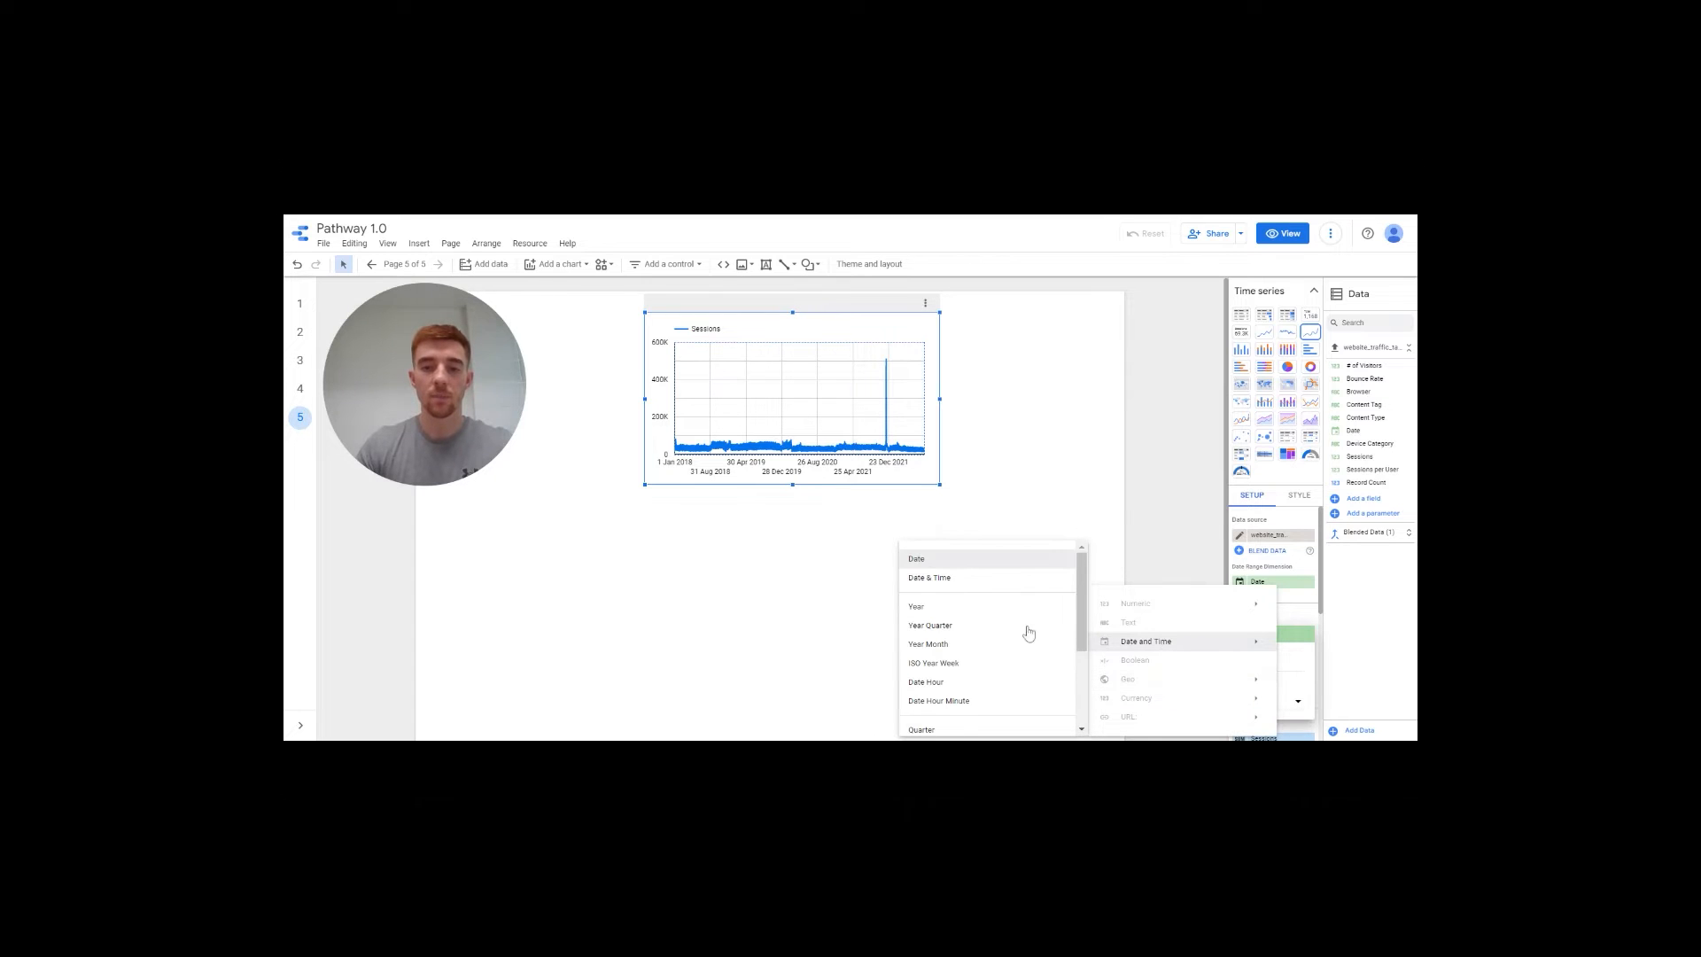
{"action": "scroll", "coordinate": [975, 691], "scroll_direction": "down", "scroll_amount": 3}
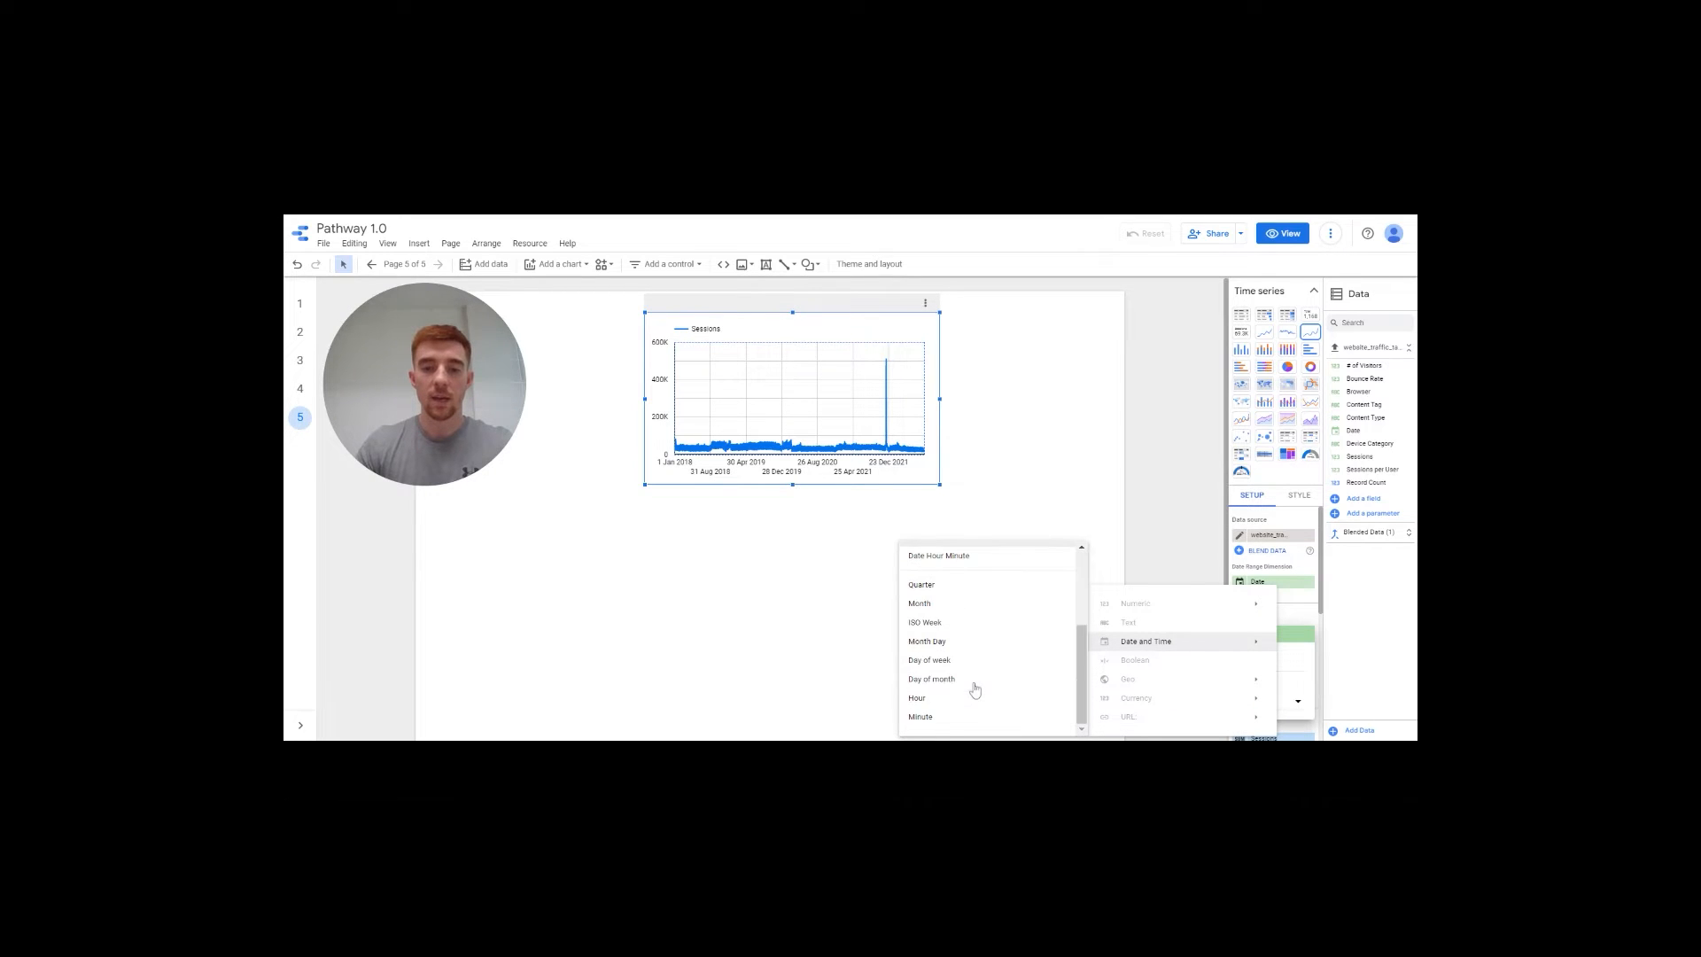
{"action": "left_click", "coordinate": [961, 606]}
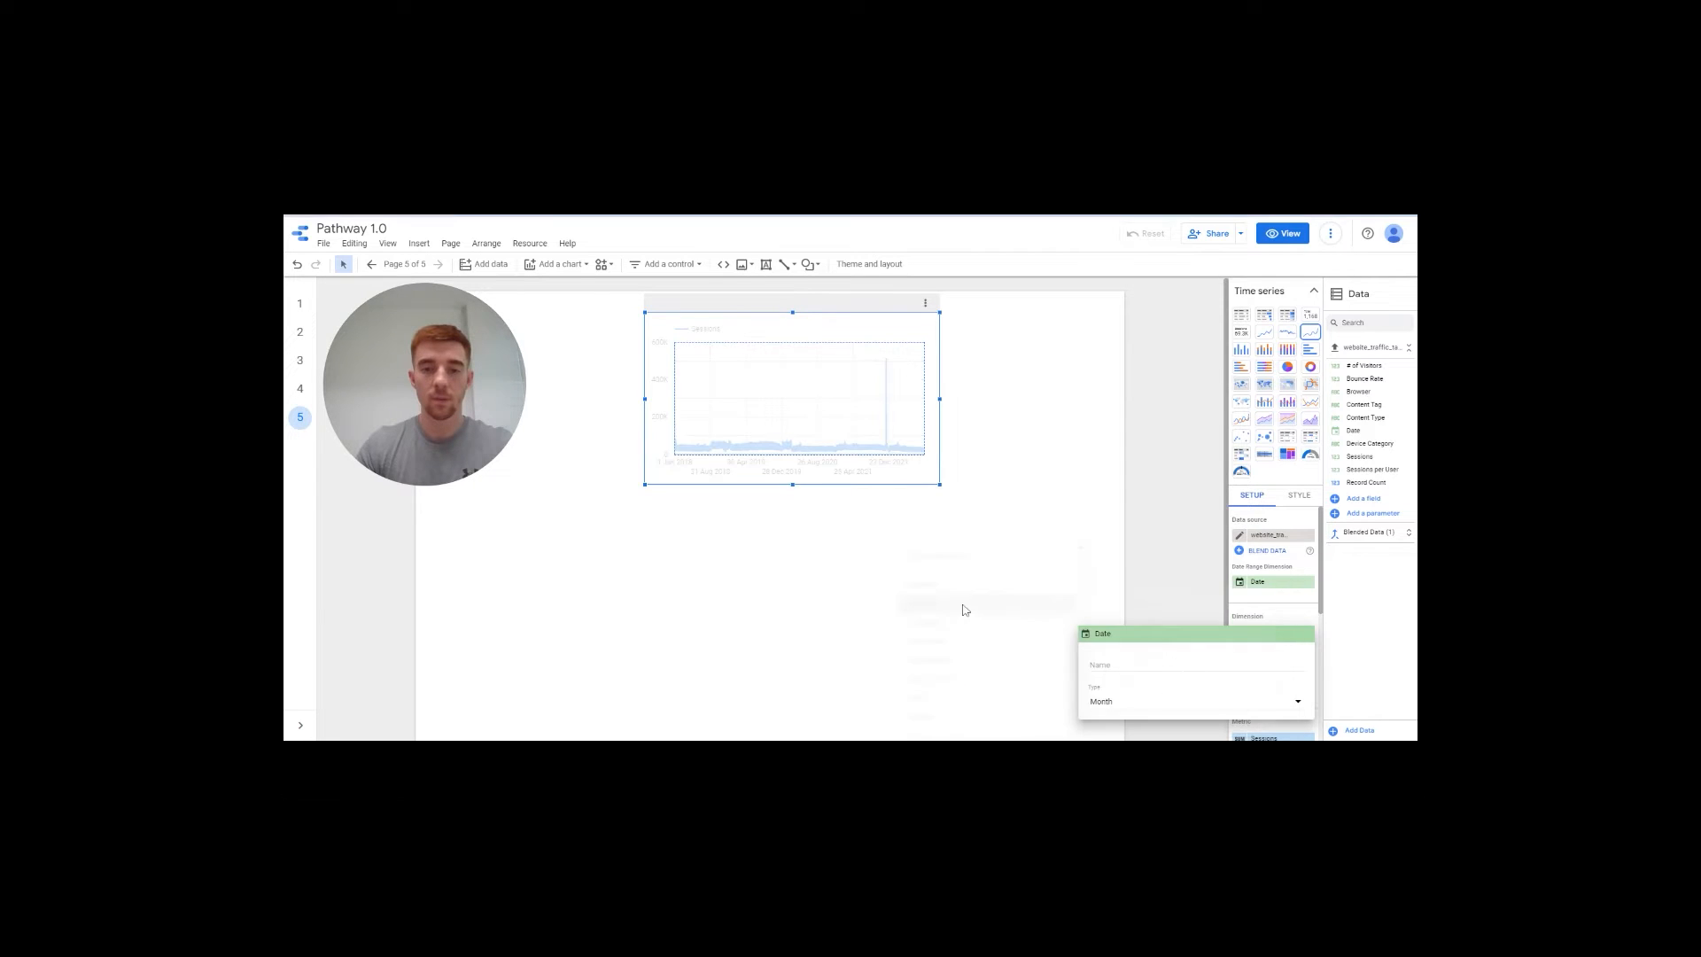
{"action": "left_click", "coordinate": [1118, 588]}
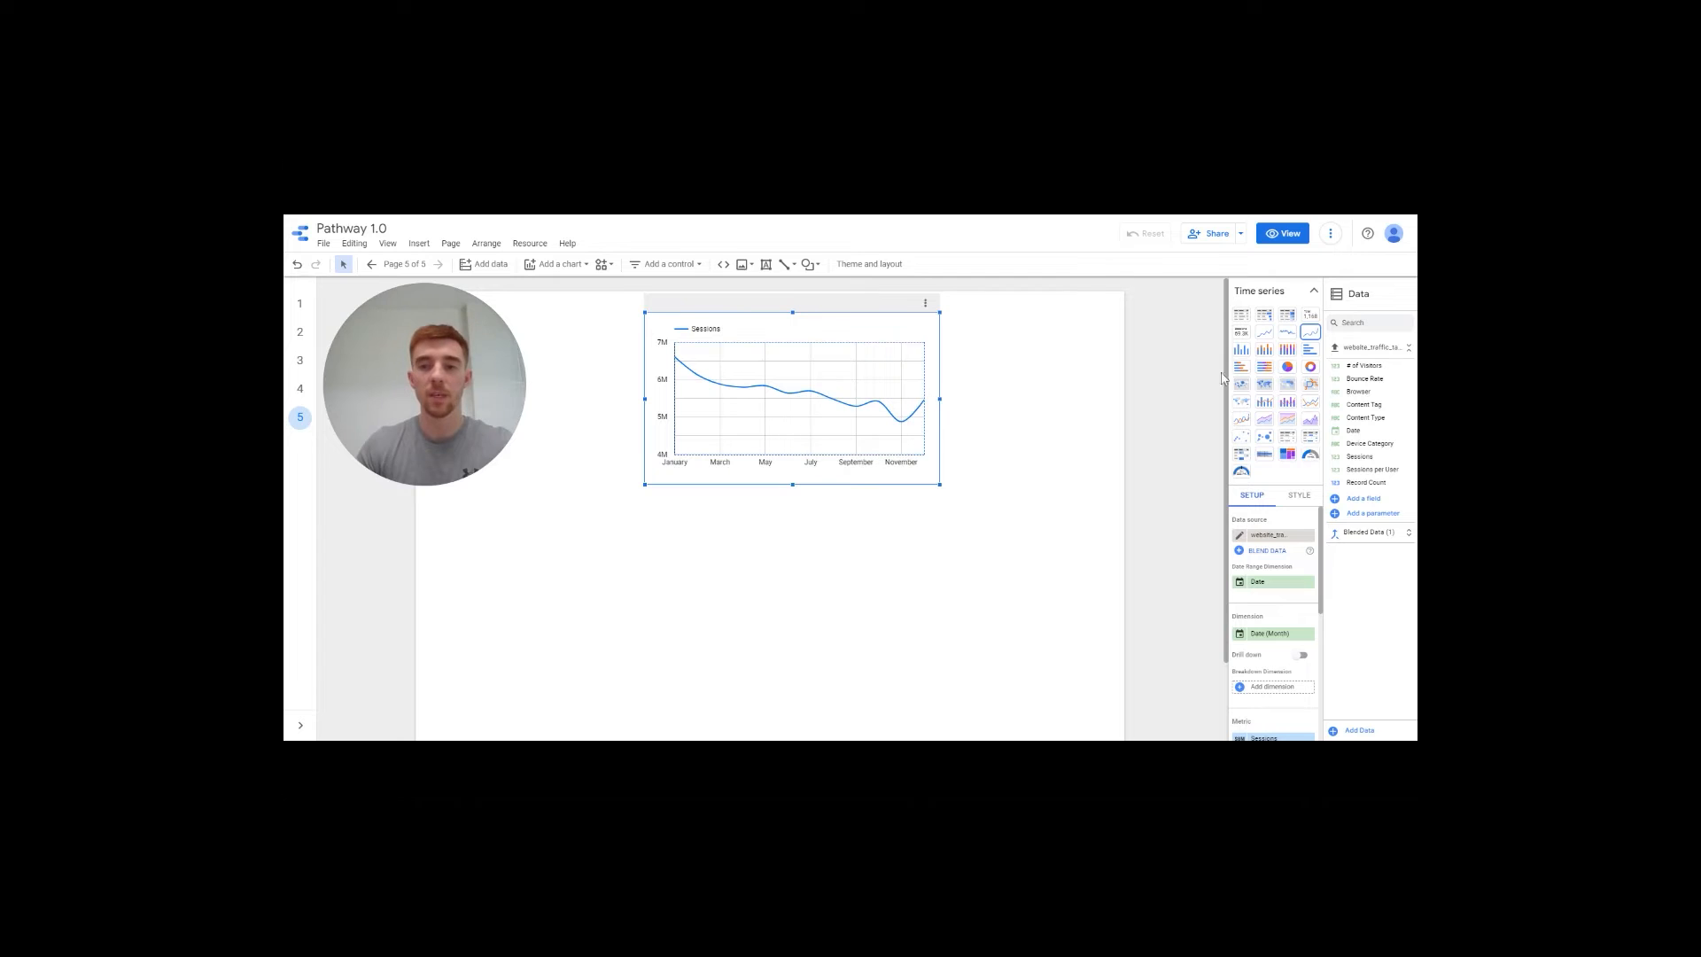
- Change the style of the chart's Sessions series from a line to bars
{"action": "left_click", "coordinate": [1315, 297]}
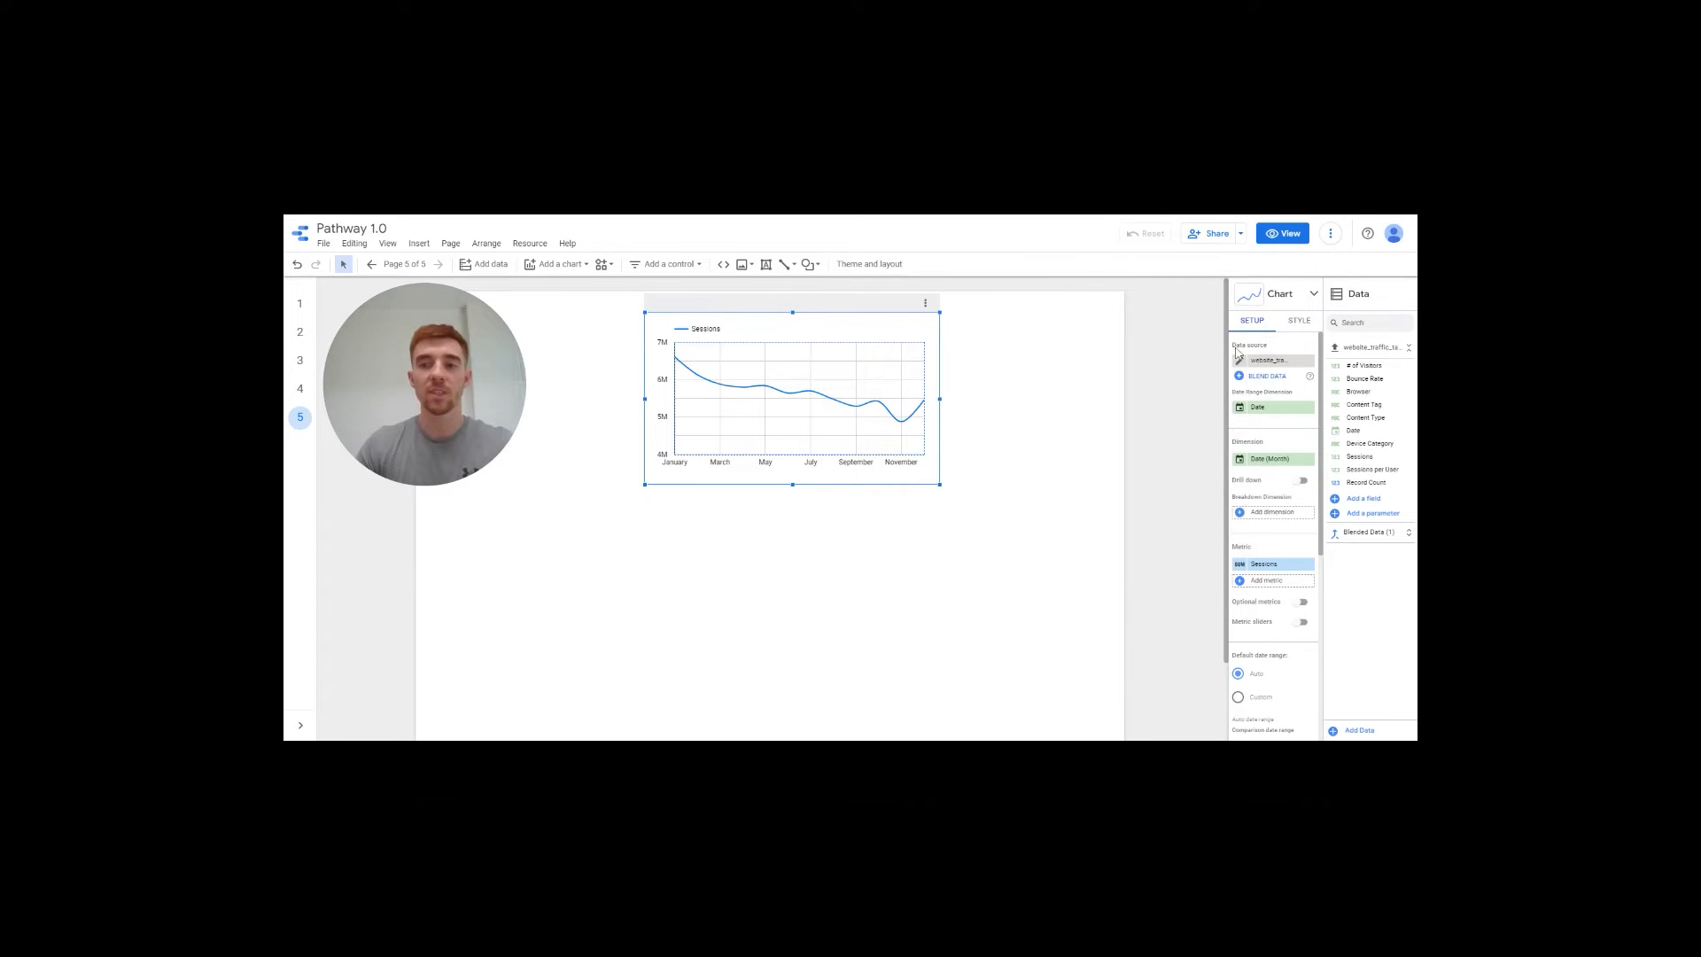
{"action": "left_click", "coordinate": [1300, 322]}
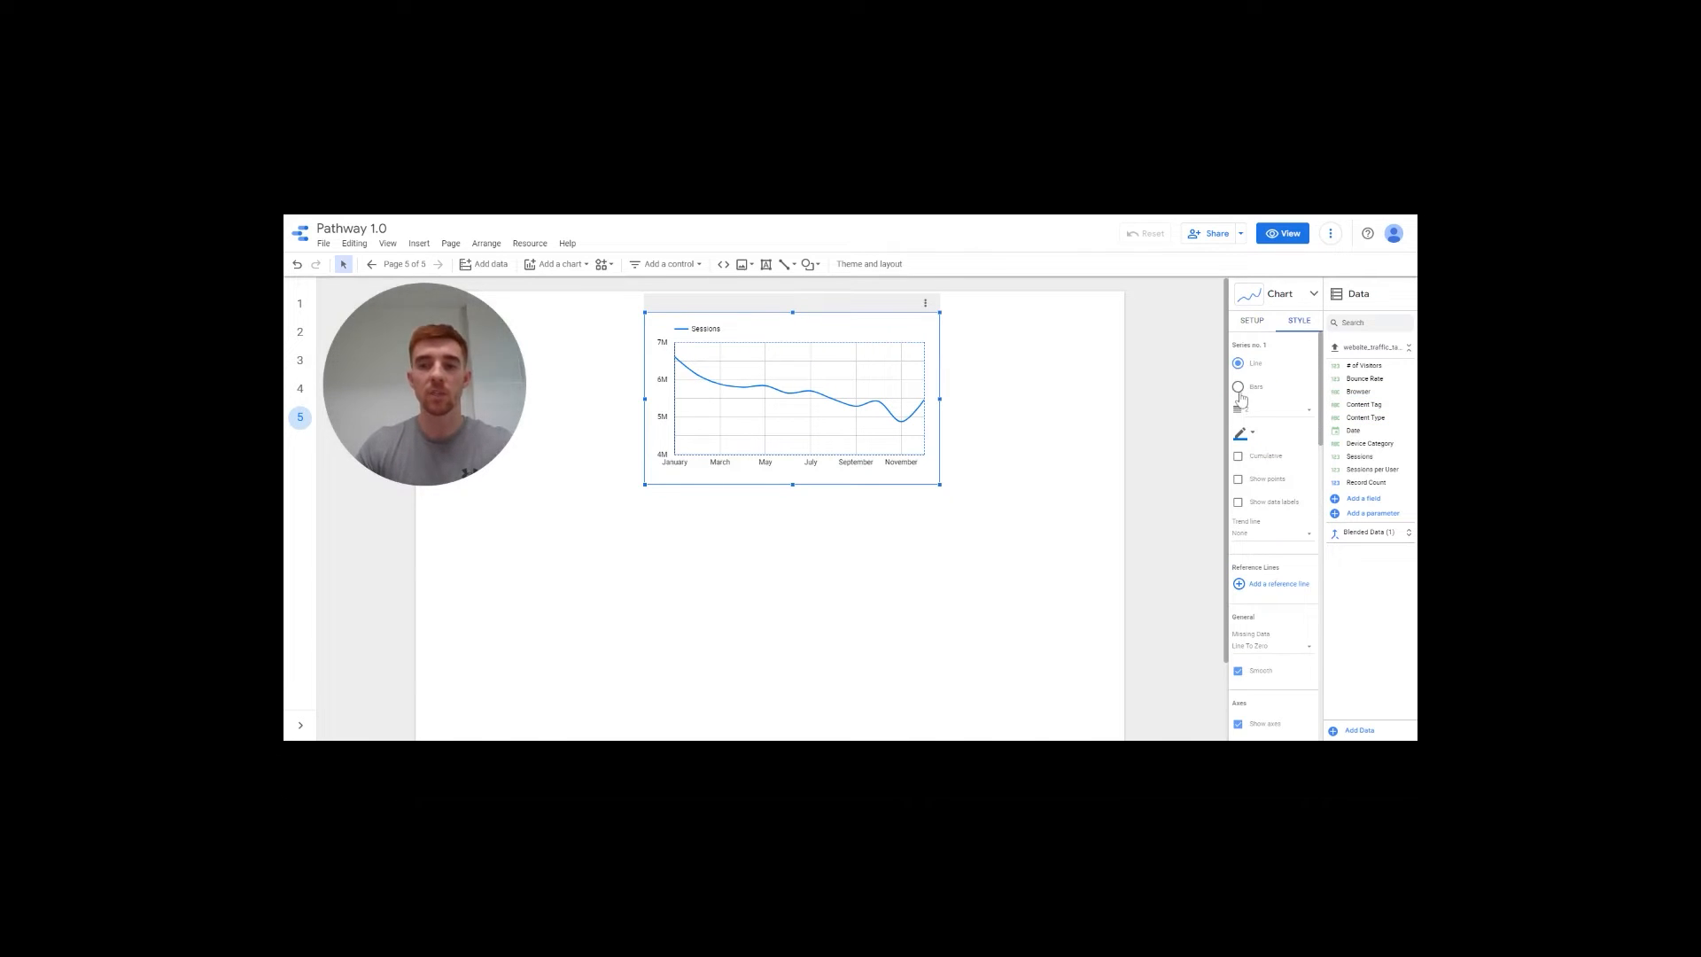
{"action": "left_click", "coordinate": [1241, 396]}
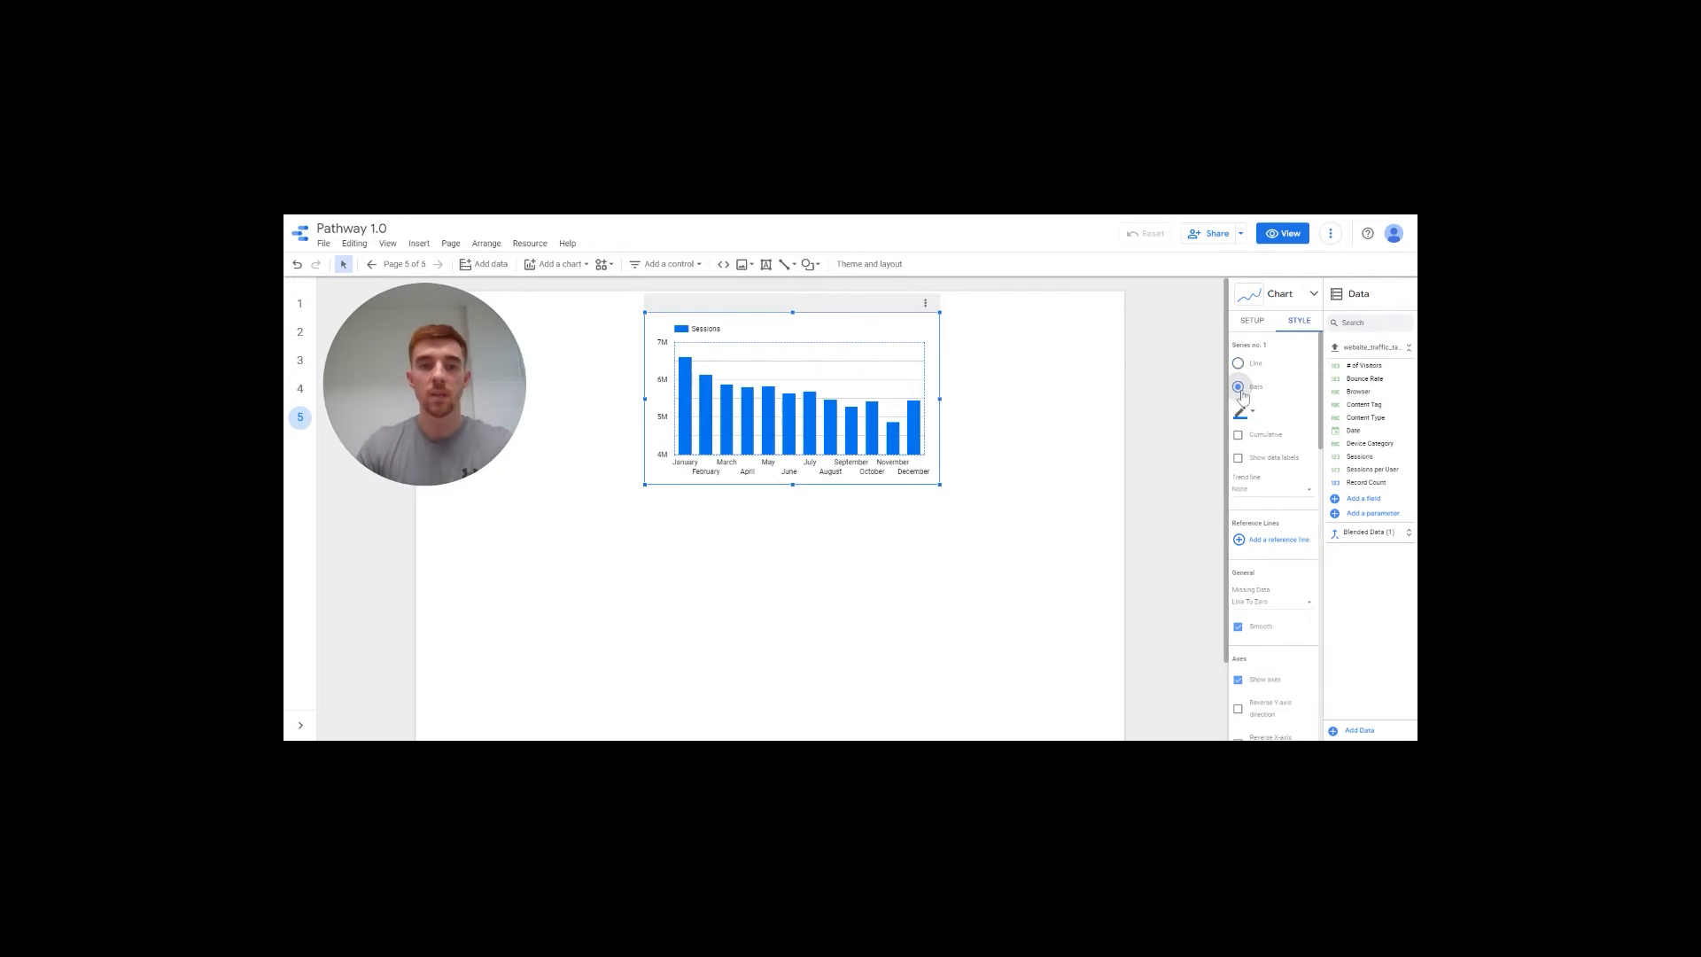
- Add Date as the breakdown dimension of the monthly Sessions chart
{"action": "left_click", "coordinate": [1257, 326]}
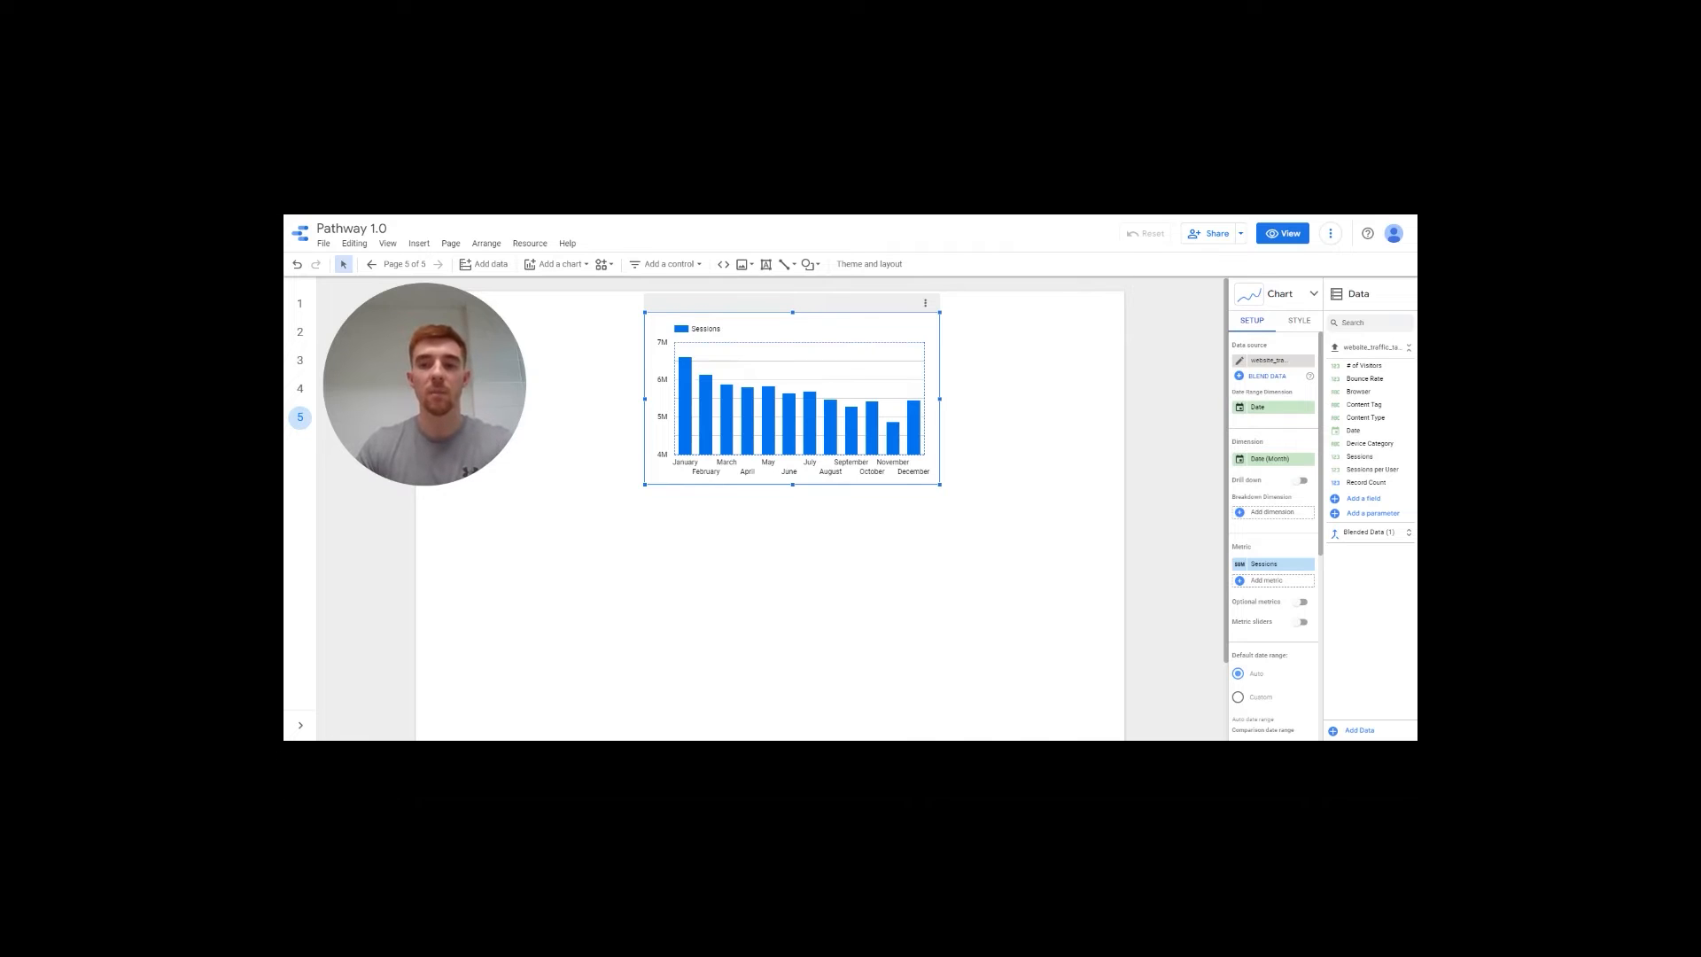
{"action": "left_click", "coordinate": [1243, 514]}
{"action": "scroll", "coordinate": [1250, 584], "scroll_direction": "down", "scroll_amount": 2}
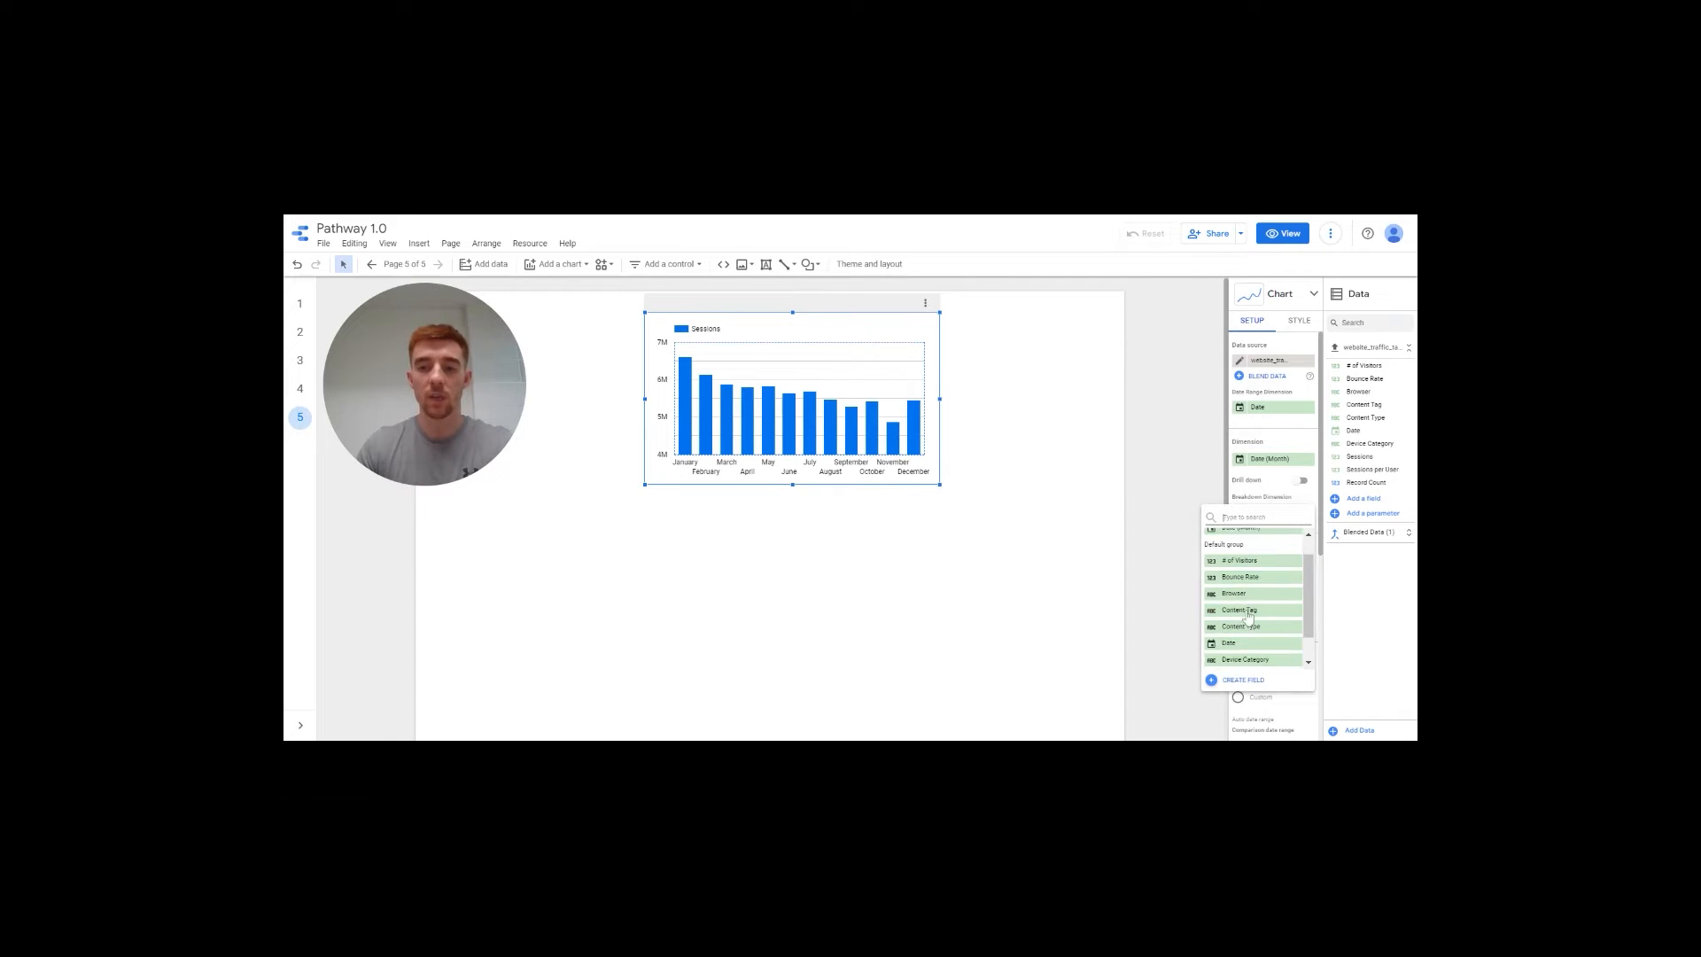
{"action": "left_click", "coordinate": [1246, 604]}
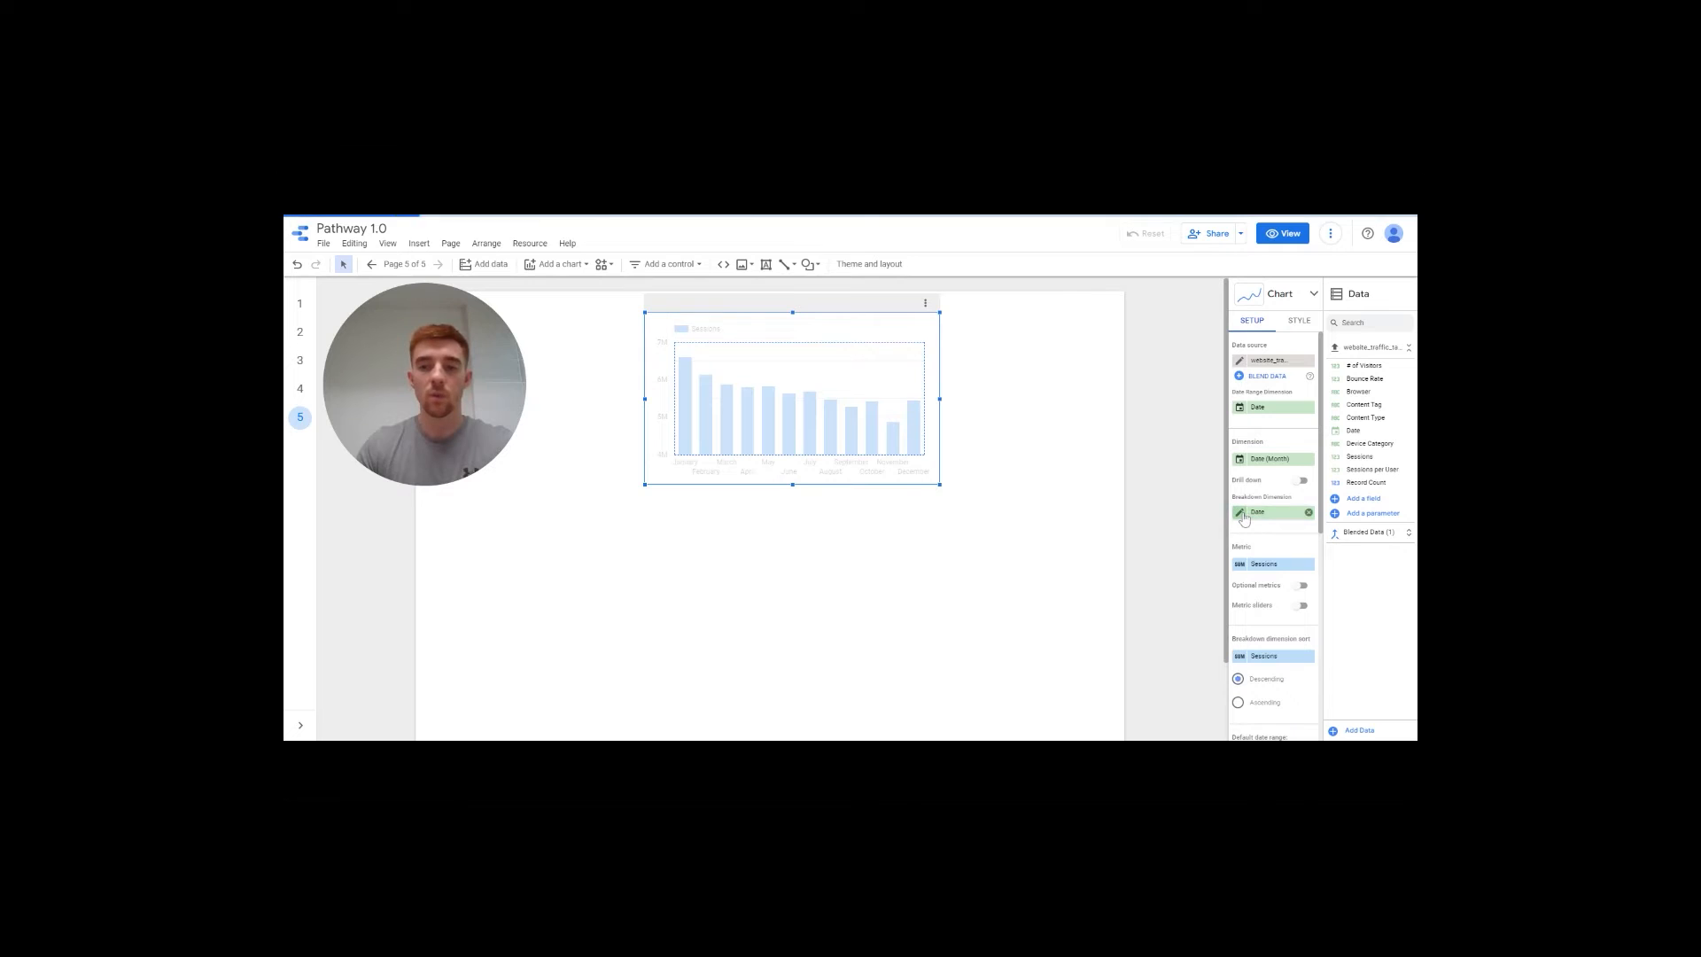
- Set the type of the Sessions chart's breakdown Date dimension to Year
{"action": "left_click", "coordinate": [1243, 516]}
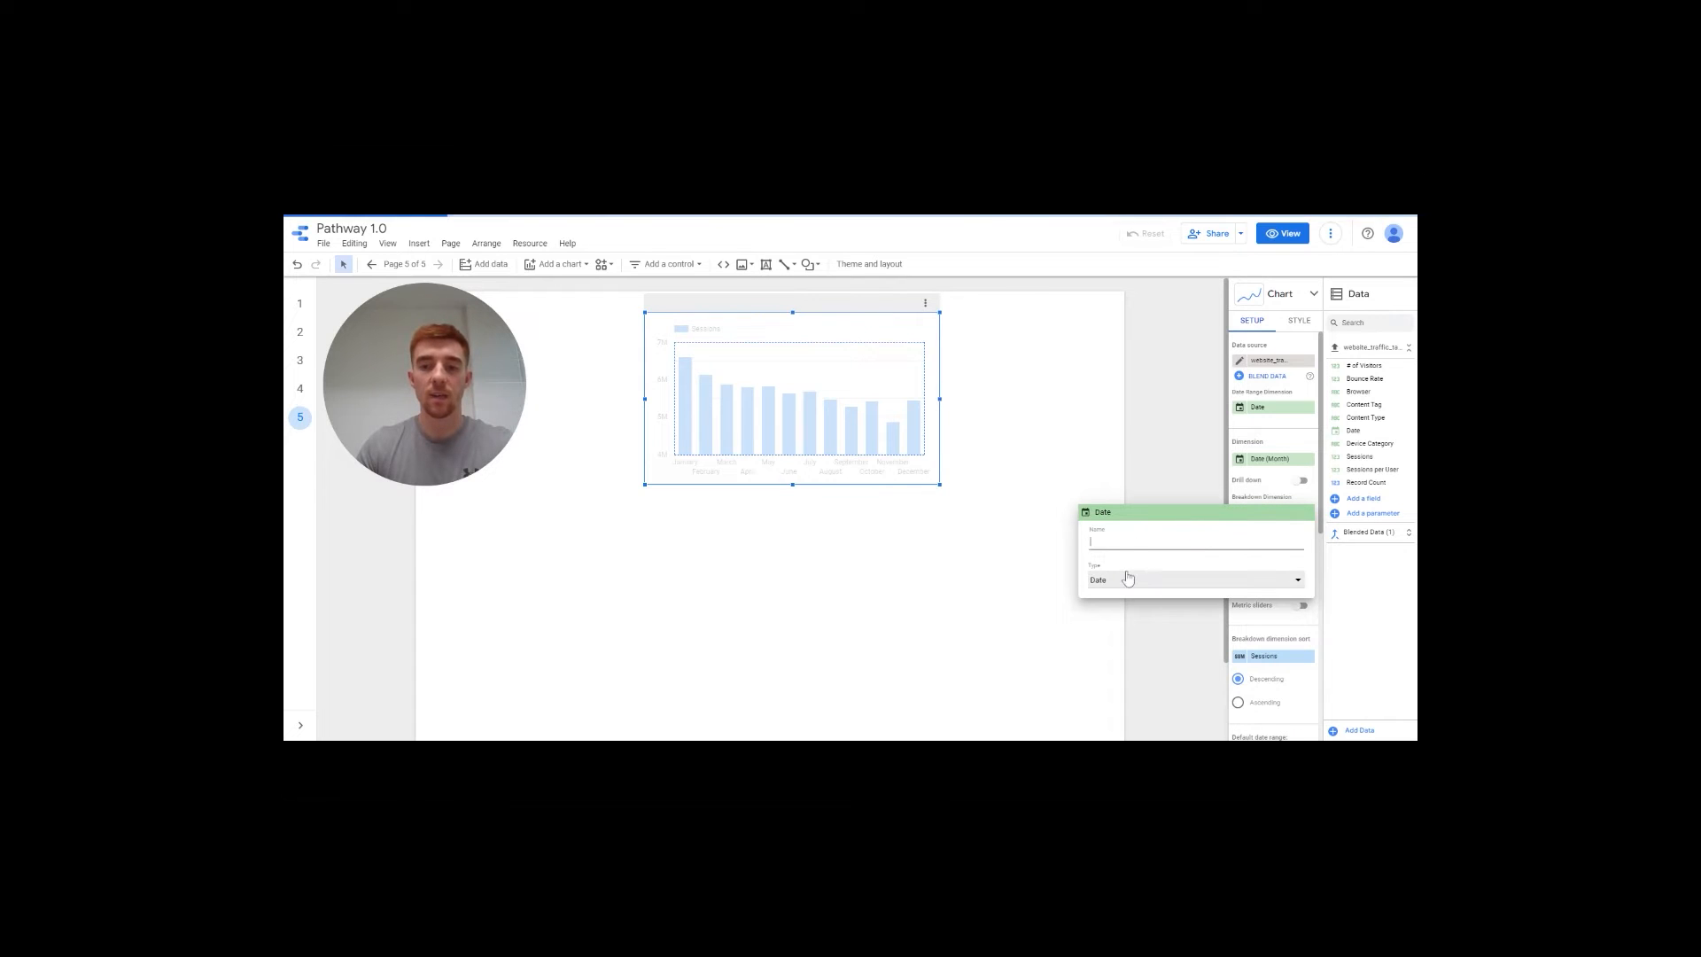
{"action": "left_click", "coordinate": [1097, 579]}
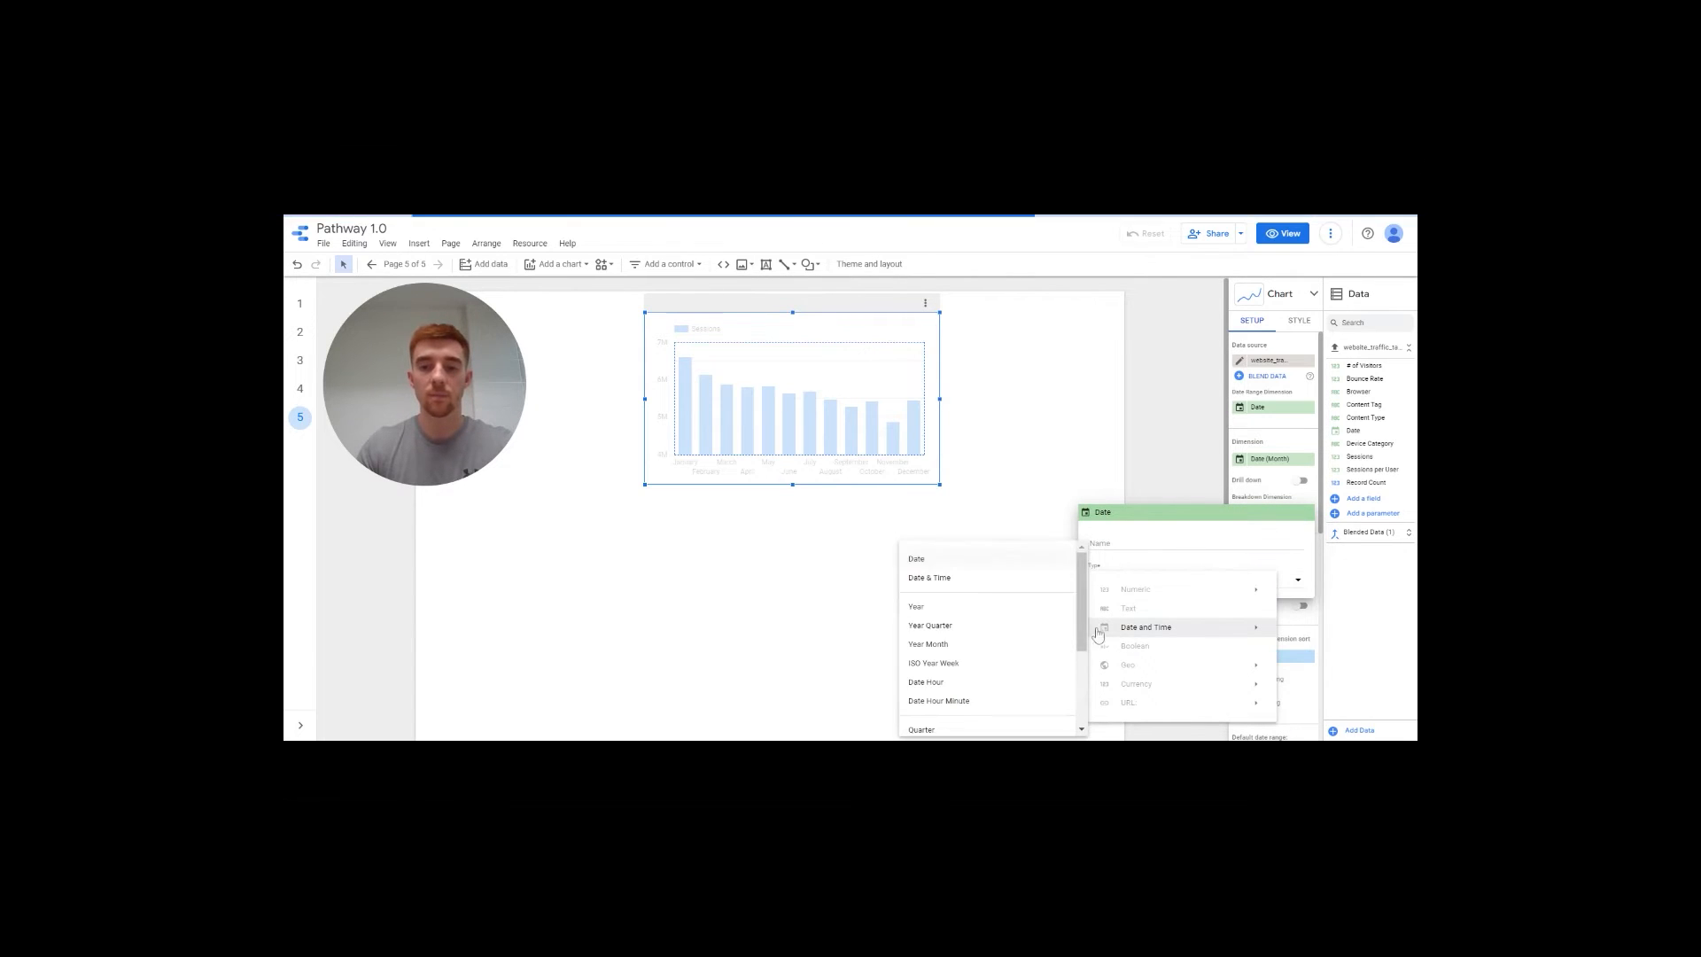
{"action": "left_click", "coordinate": [956, 607]}
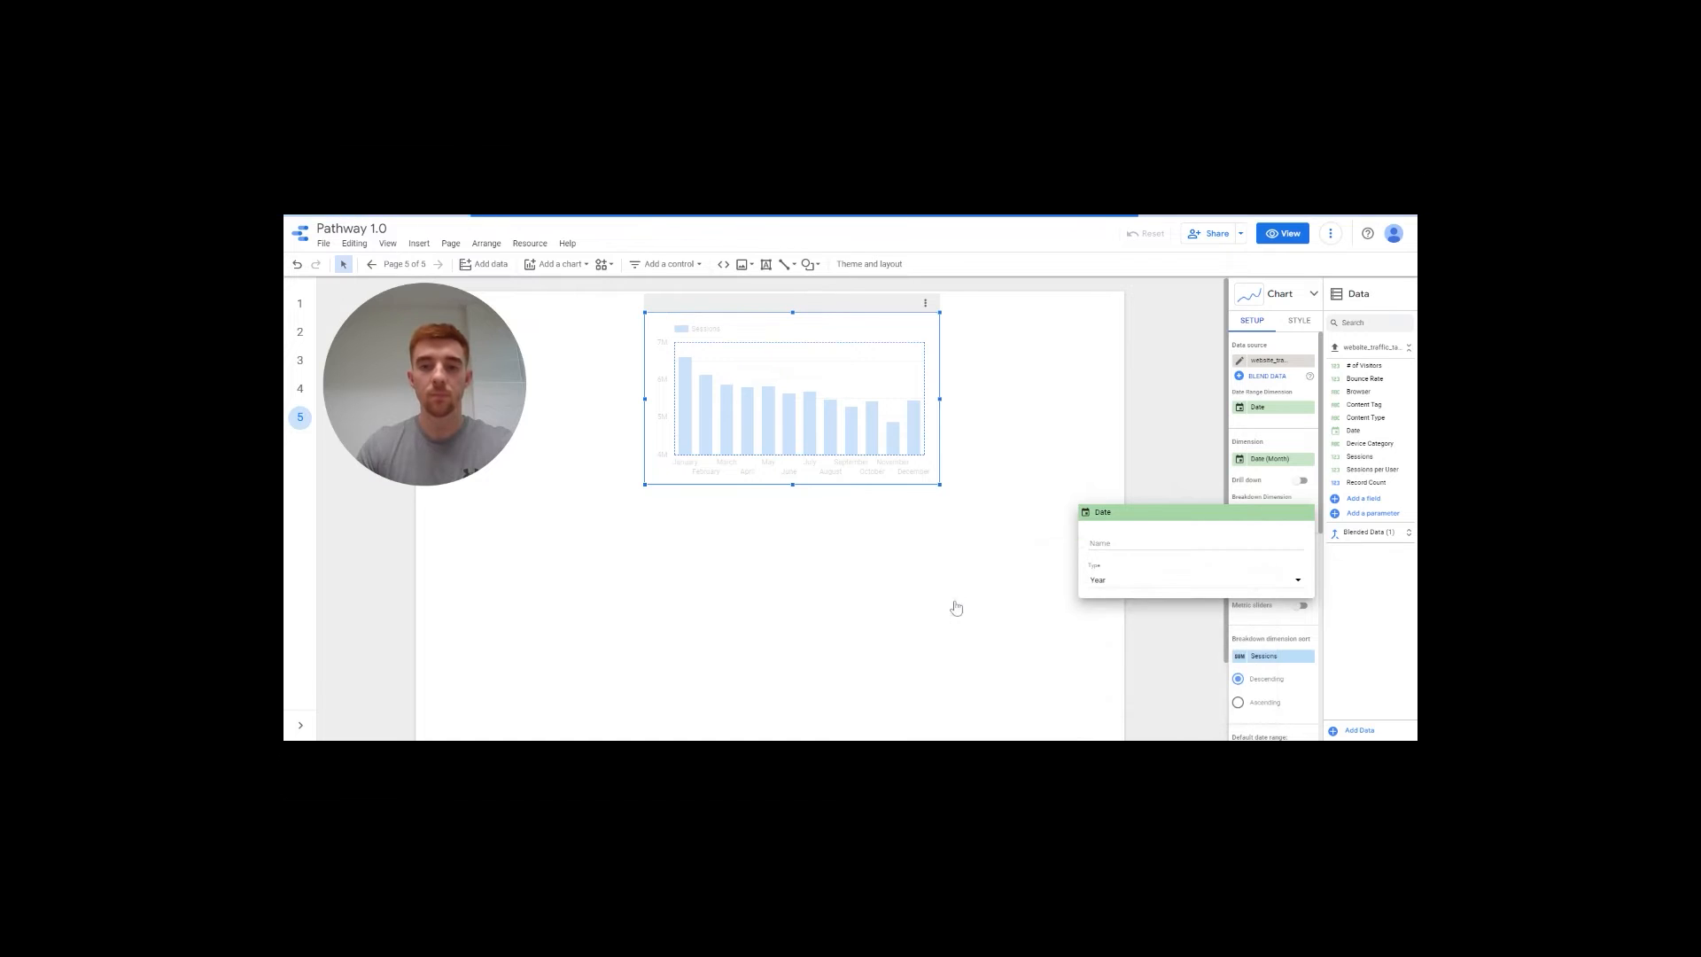
{"action": "left_click", "coordinate": [1003, 577]}
{"action": "scroll", "coordinate": [1271, 516], "scroll_direction": "down", "scroll_amount": 5}
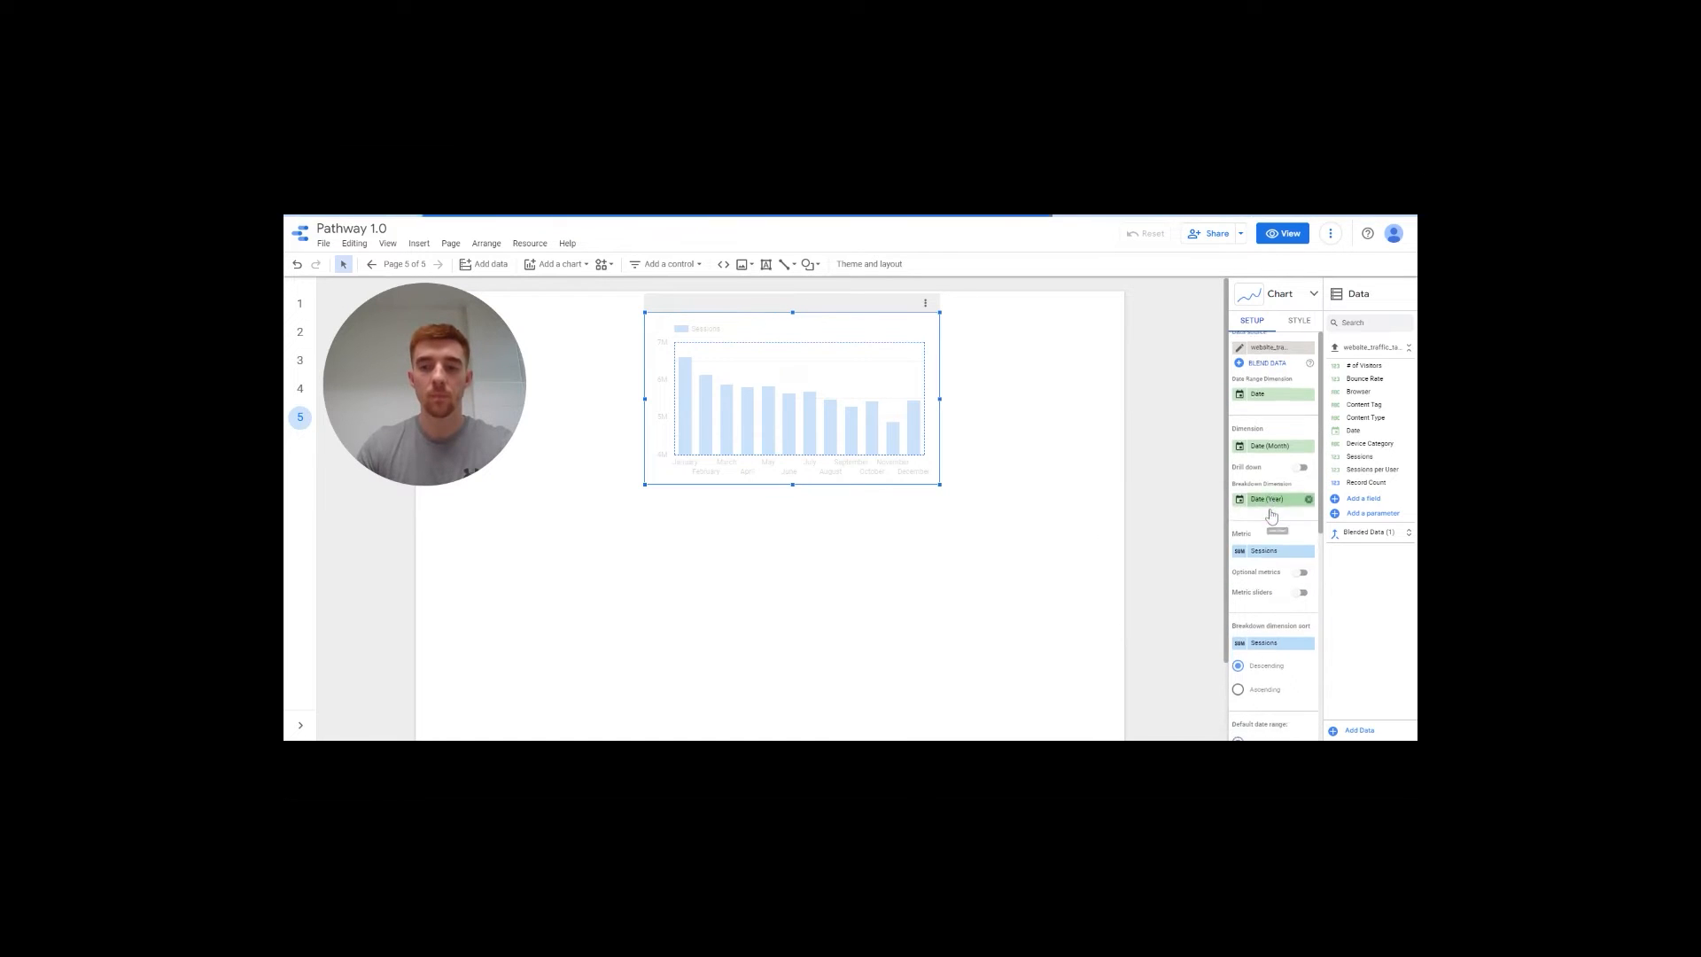
{"action": "scroll", "coordinate": [1271, 517], "scroll_direction": "up", "scroll_amount": 5}
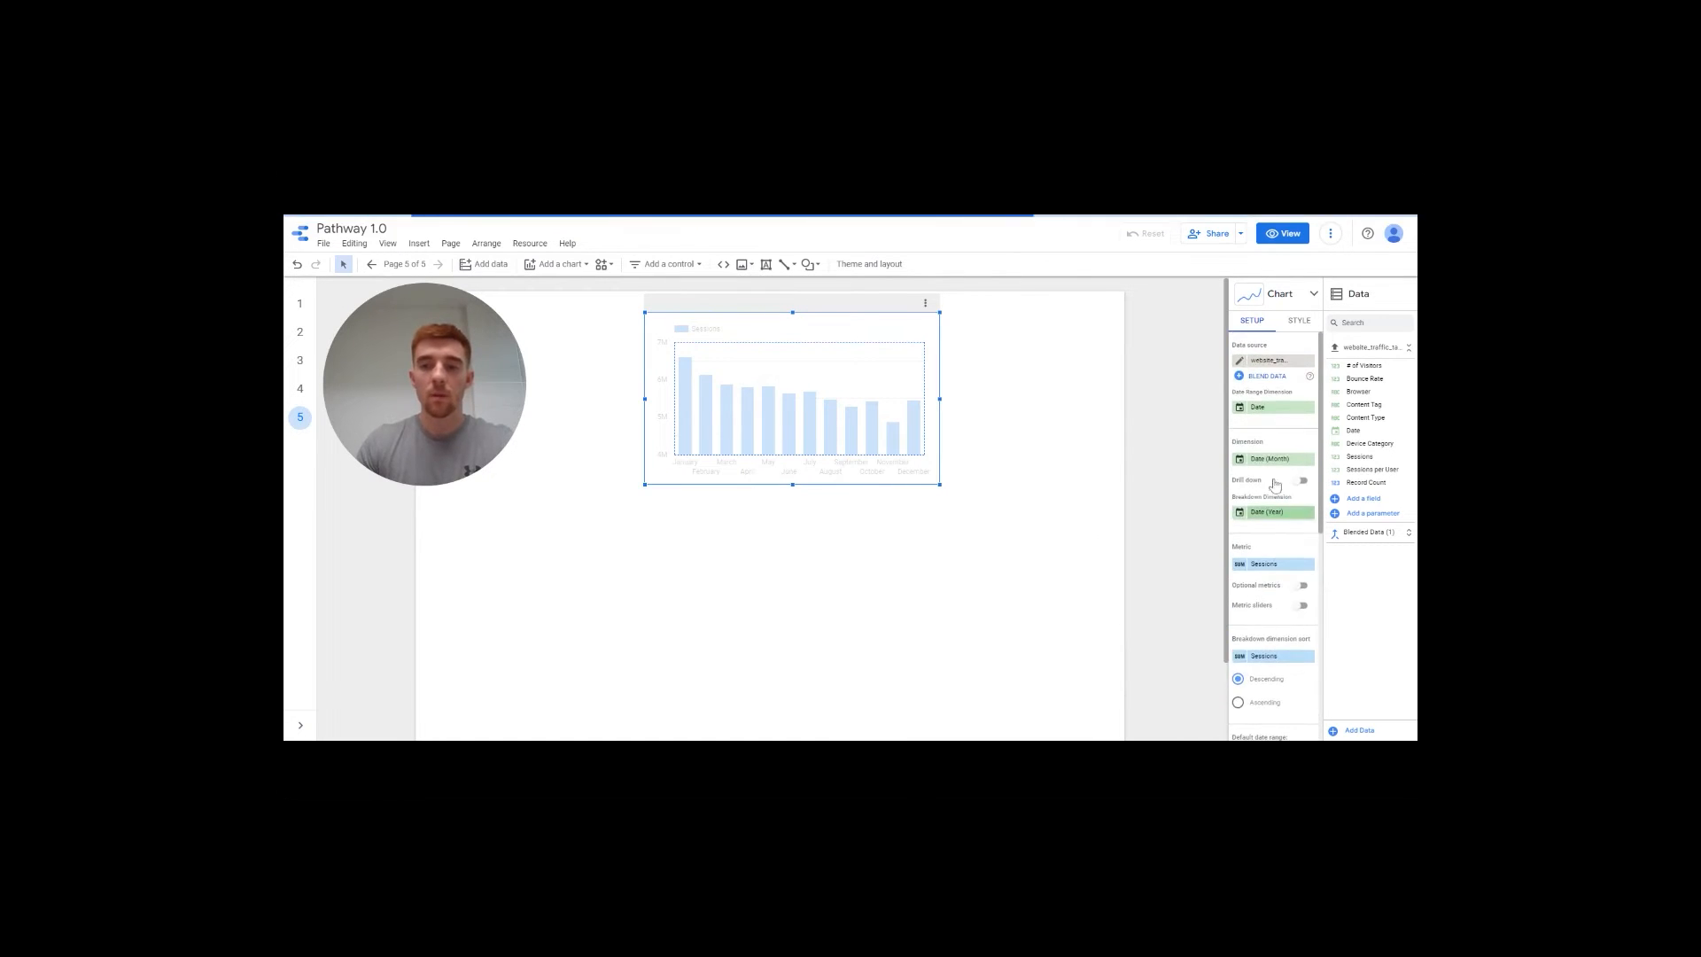
- Switch the Sessions chart's default date range to Custom and choose the Advanced range option
{"action": "scroll", "coordinate": [1267, 425], "scroll_direction": "down", "scroll_amount": 6}
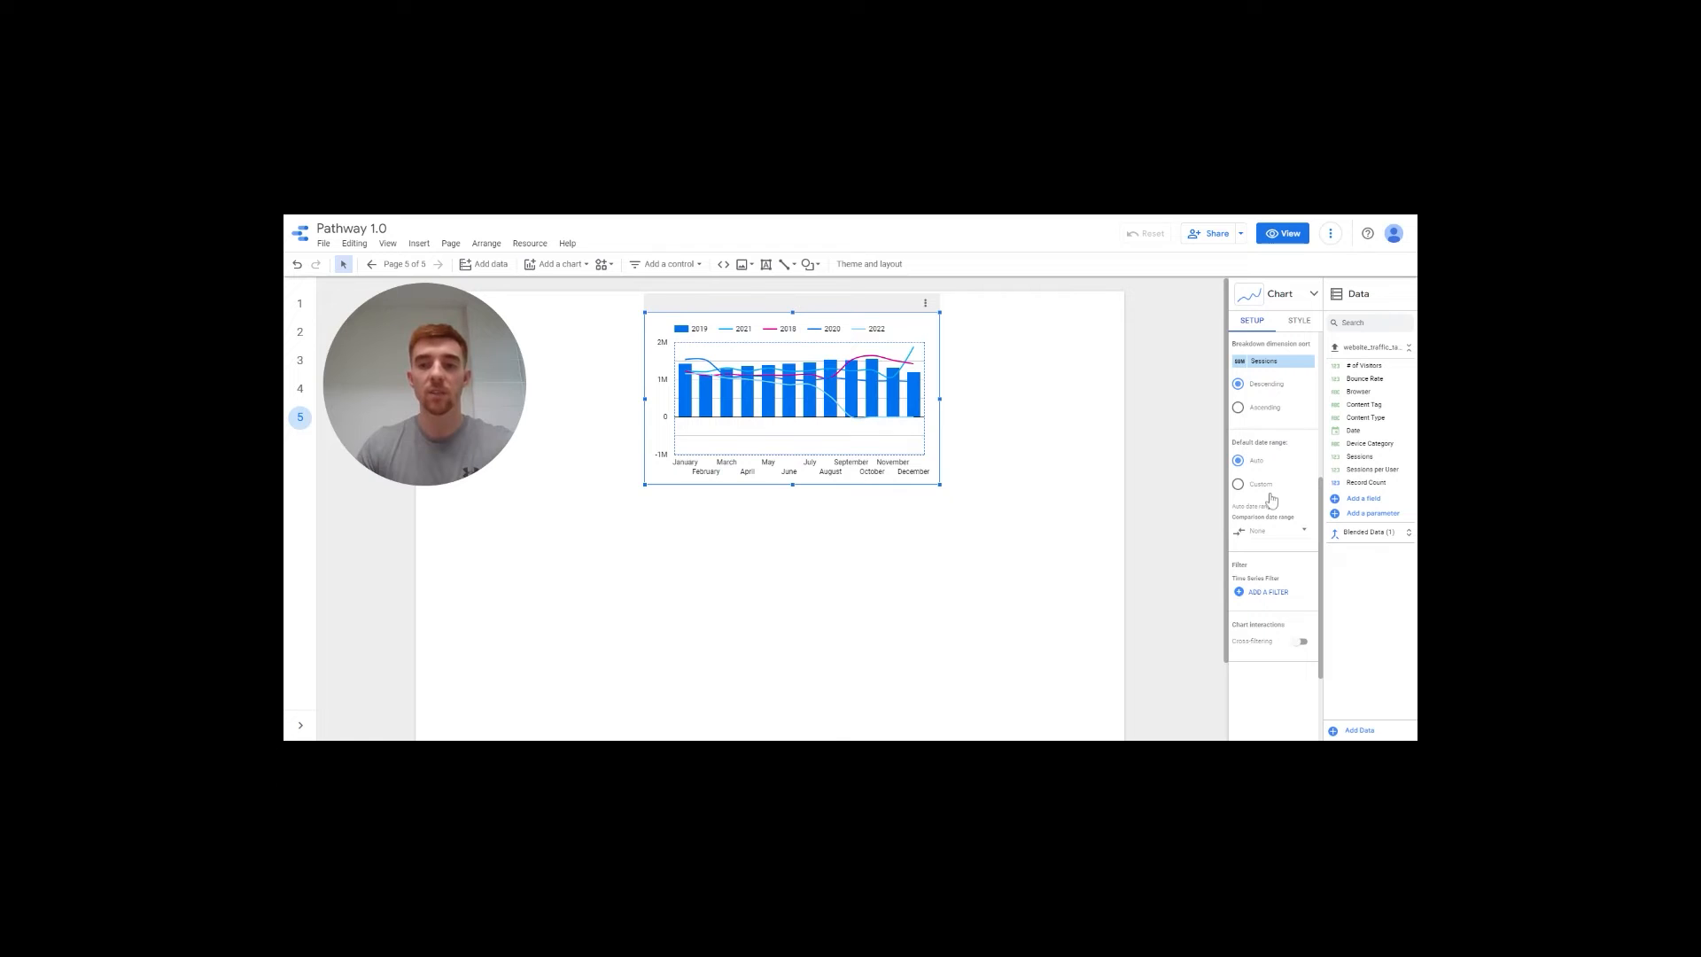
{"action": "left_click", "coordinate": [1264, 485]}
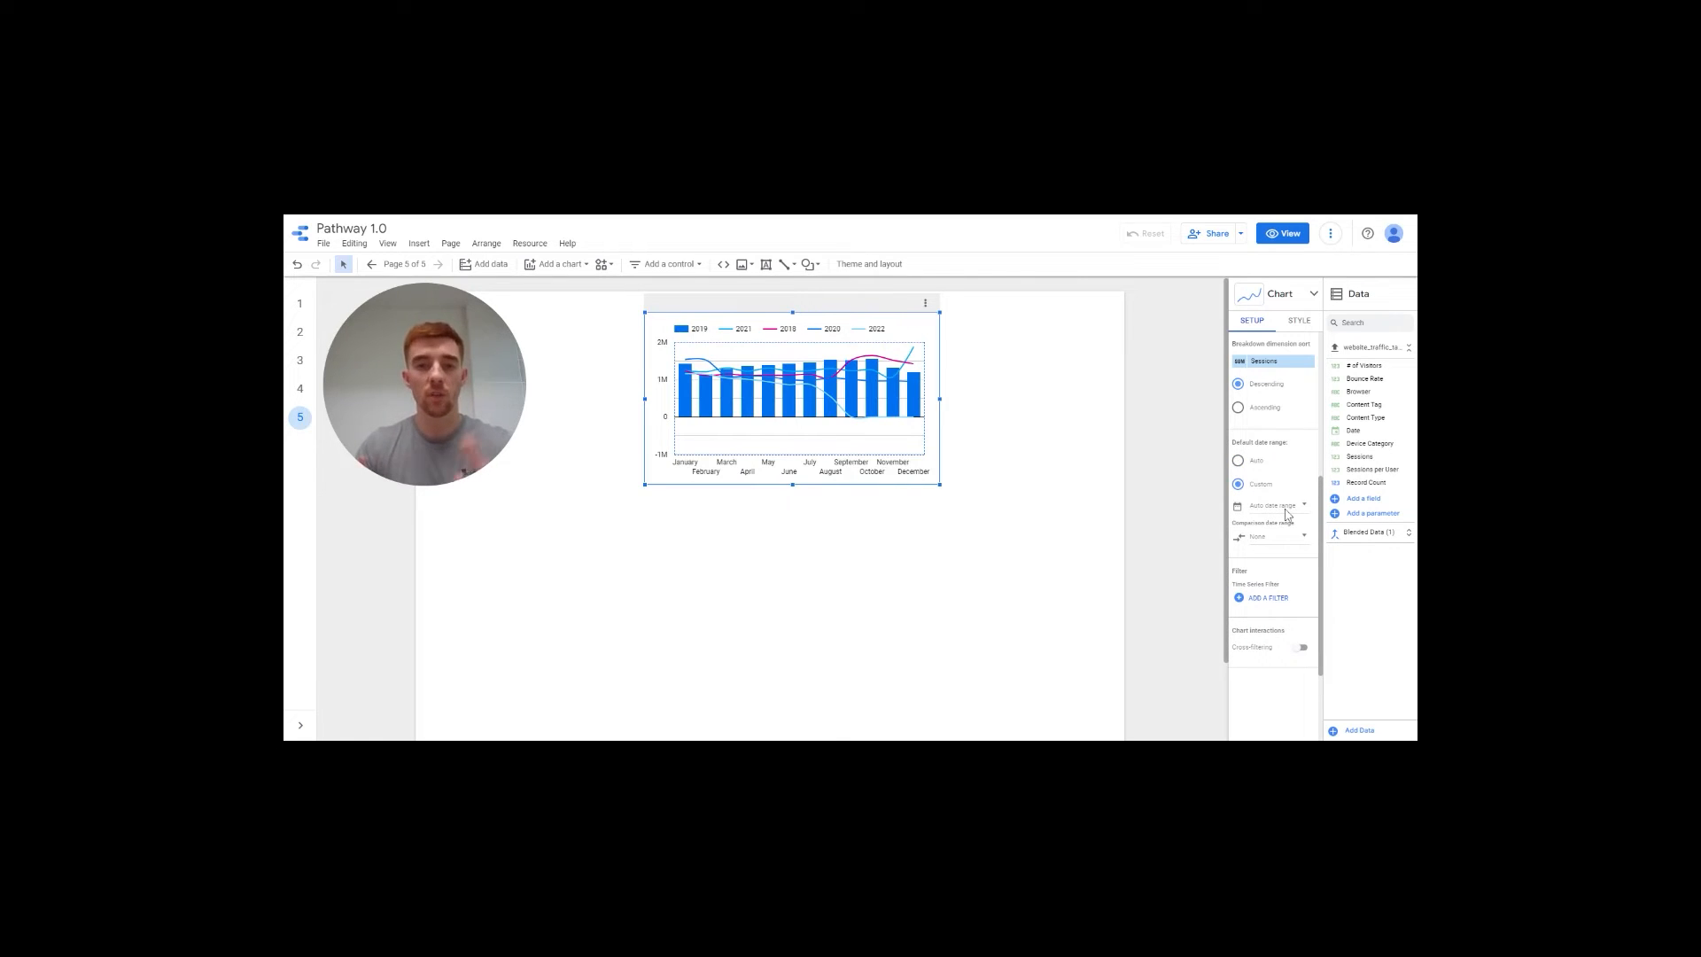
{"action": "left_click", "coordinate": [1286, 510]}
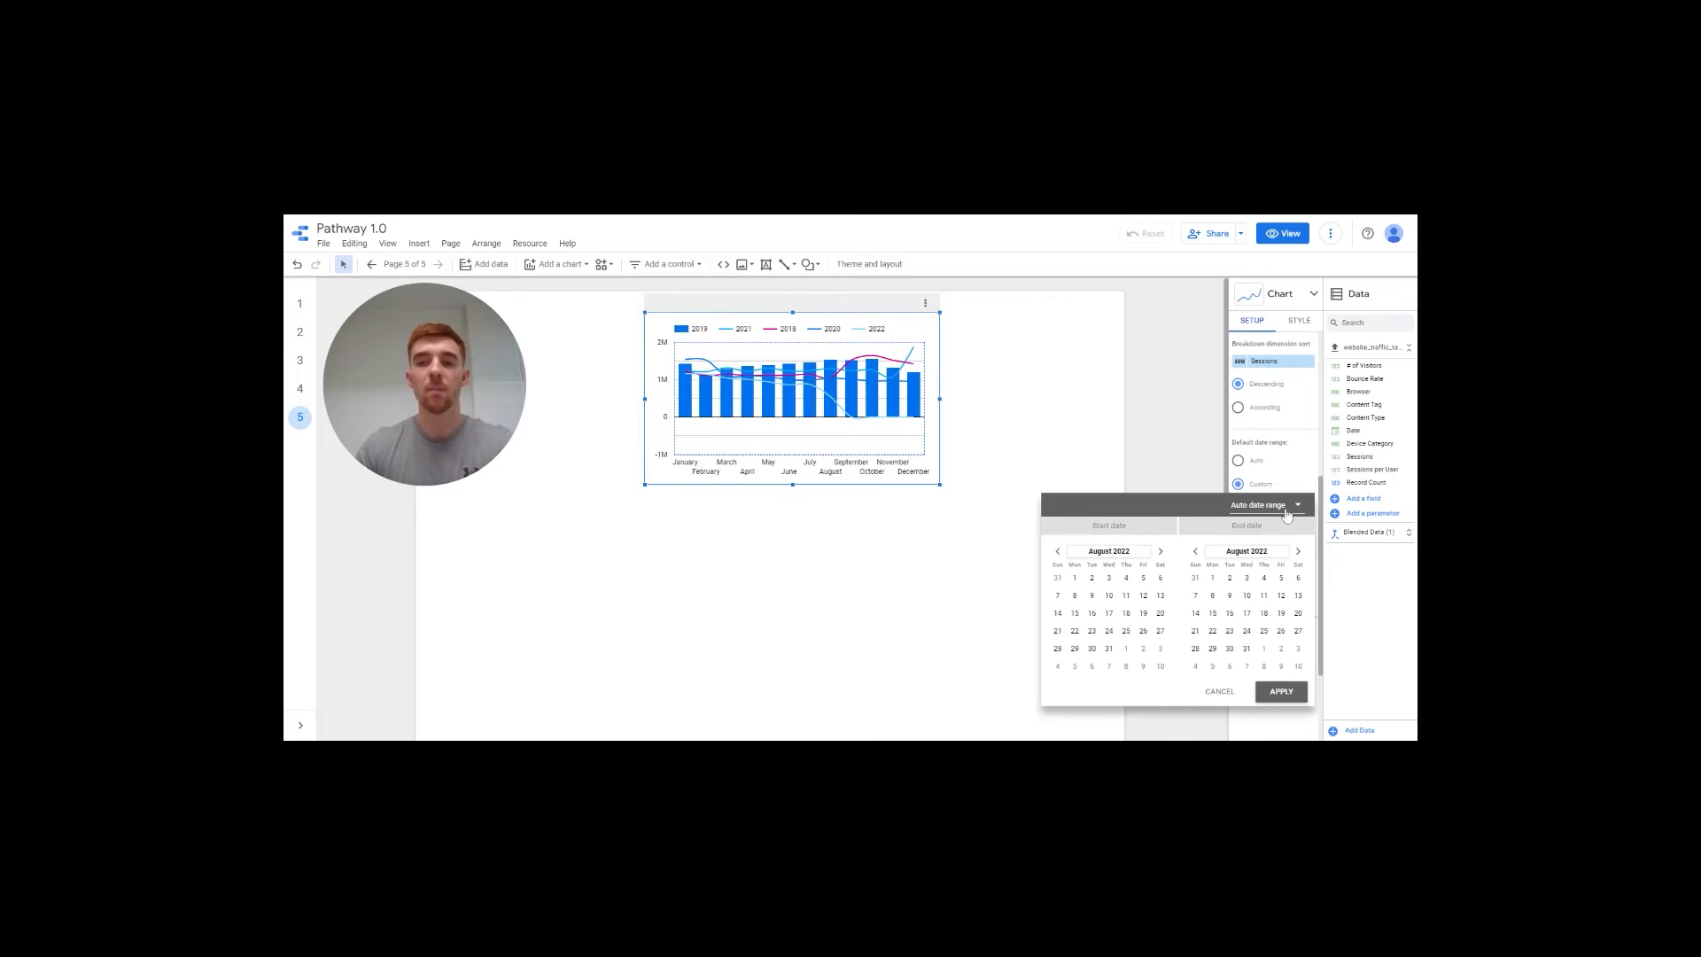
{"action": "left_click", "coordinate": [1286, 512]}
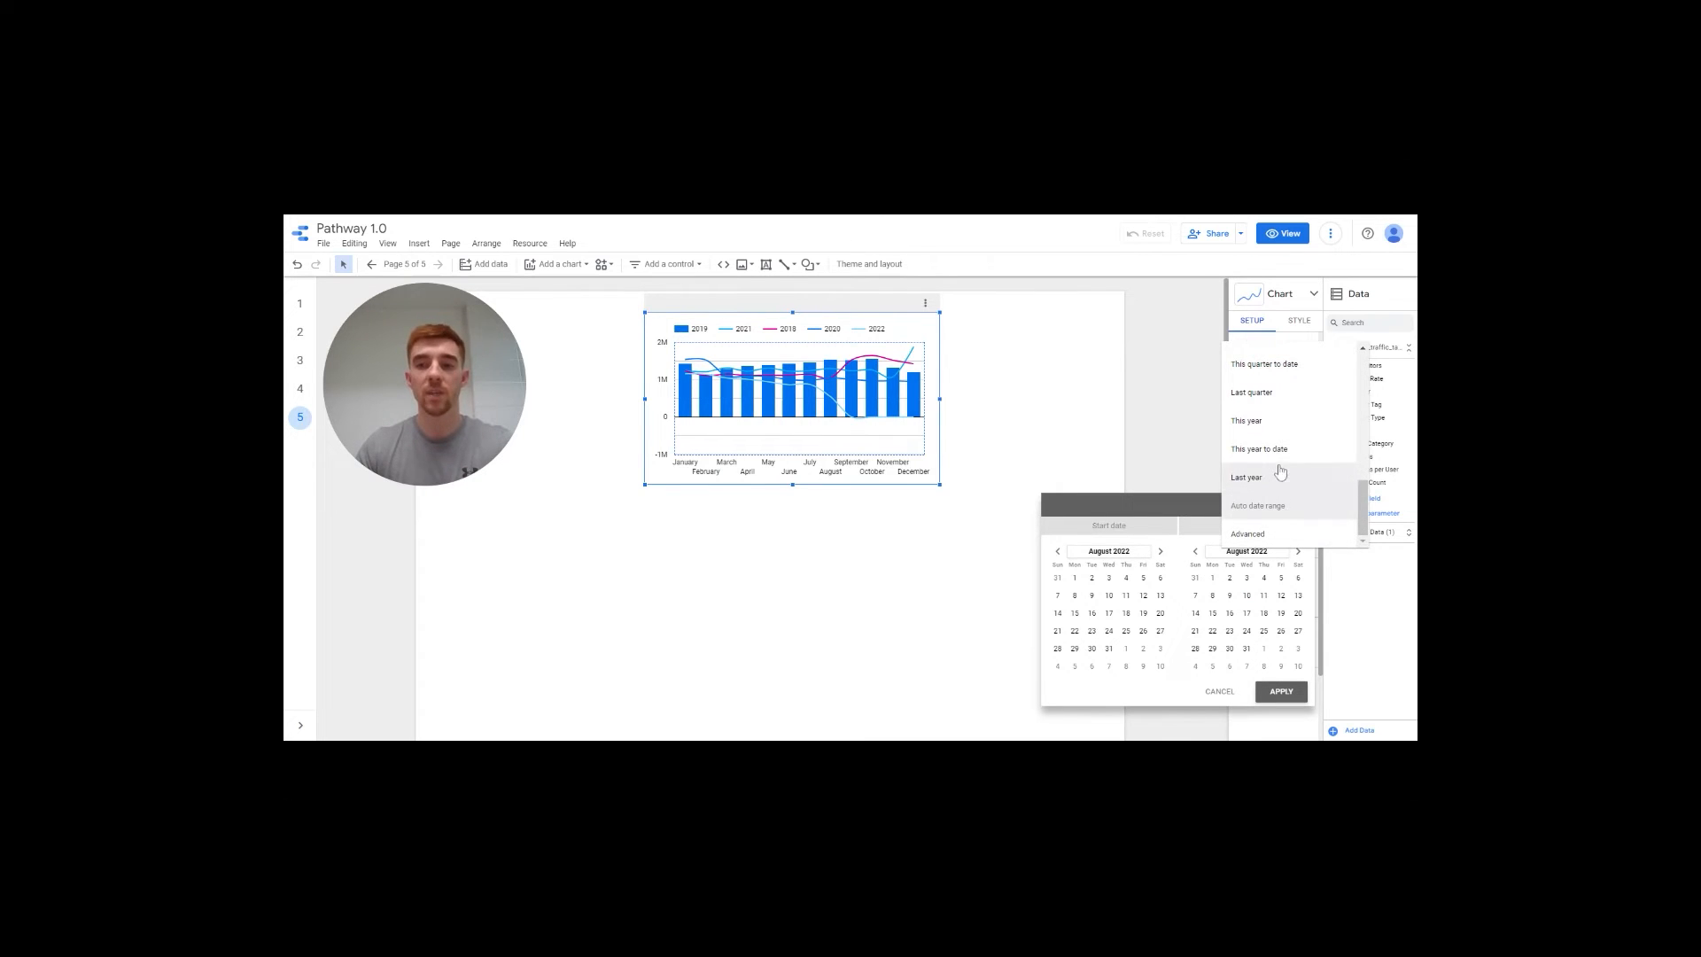
{"action": "left_click", "coordinate": [1163, 533]}
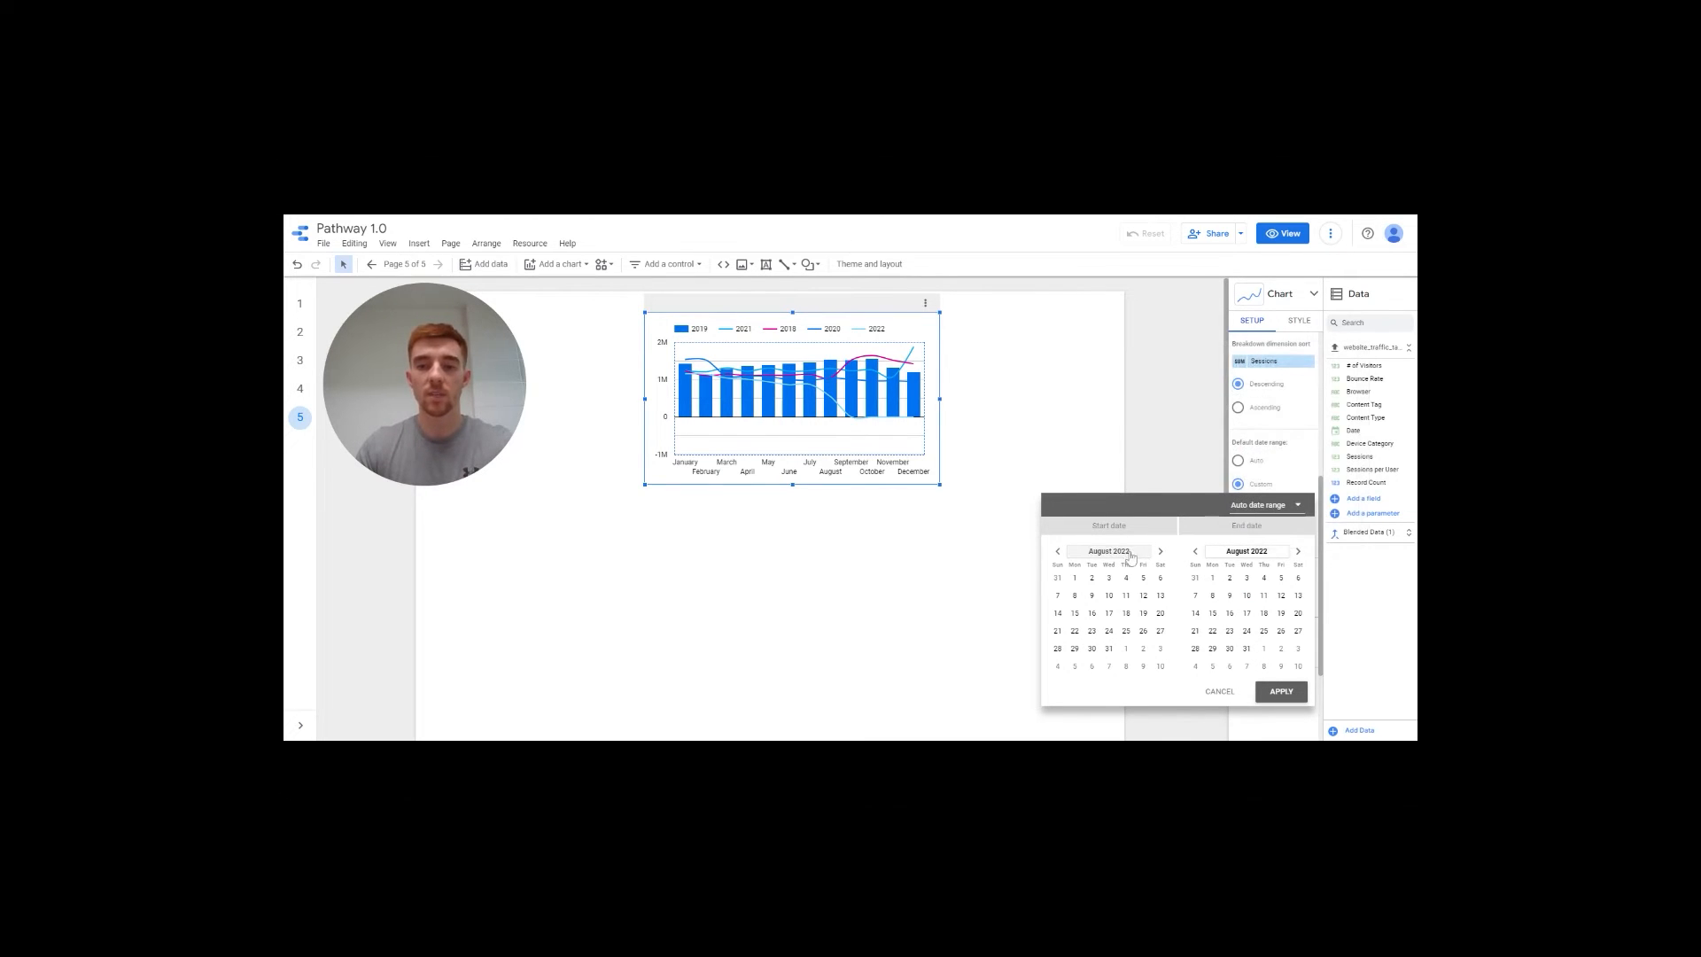
{"action": "left_click", "coordinate": [1267, 513]}
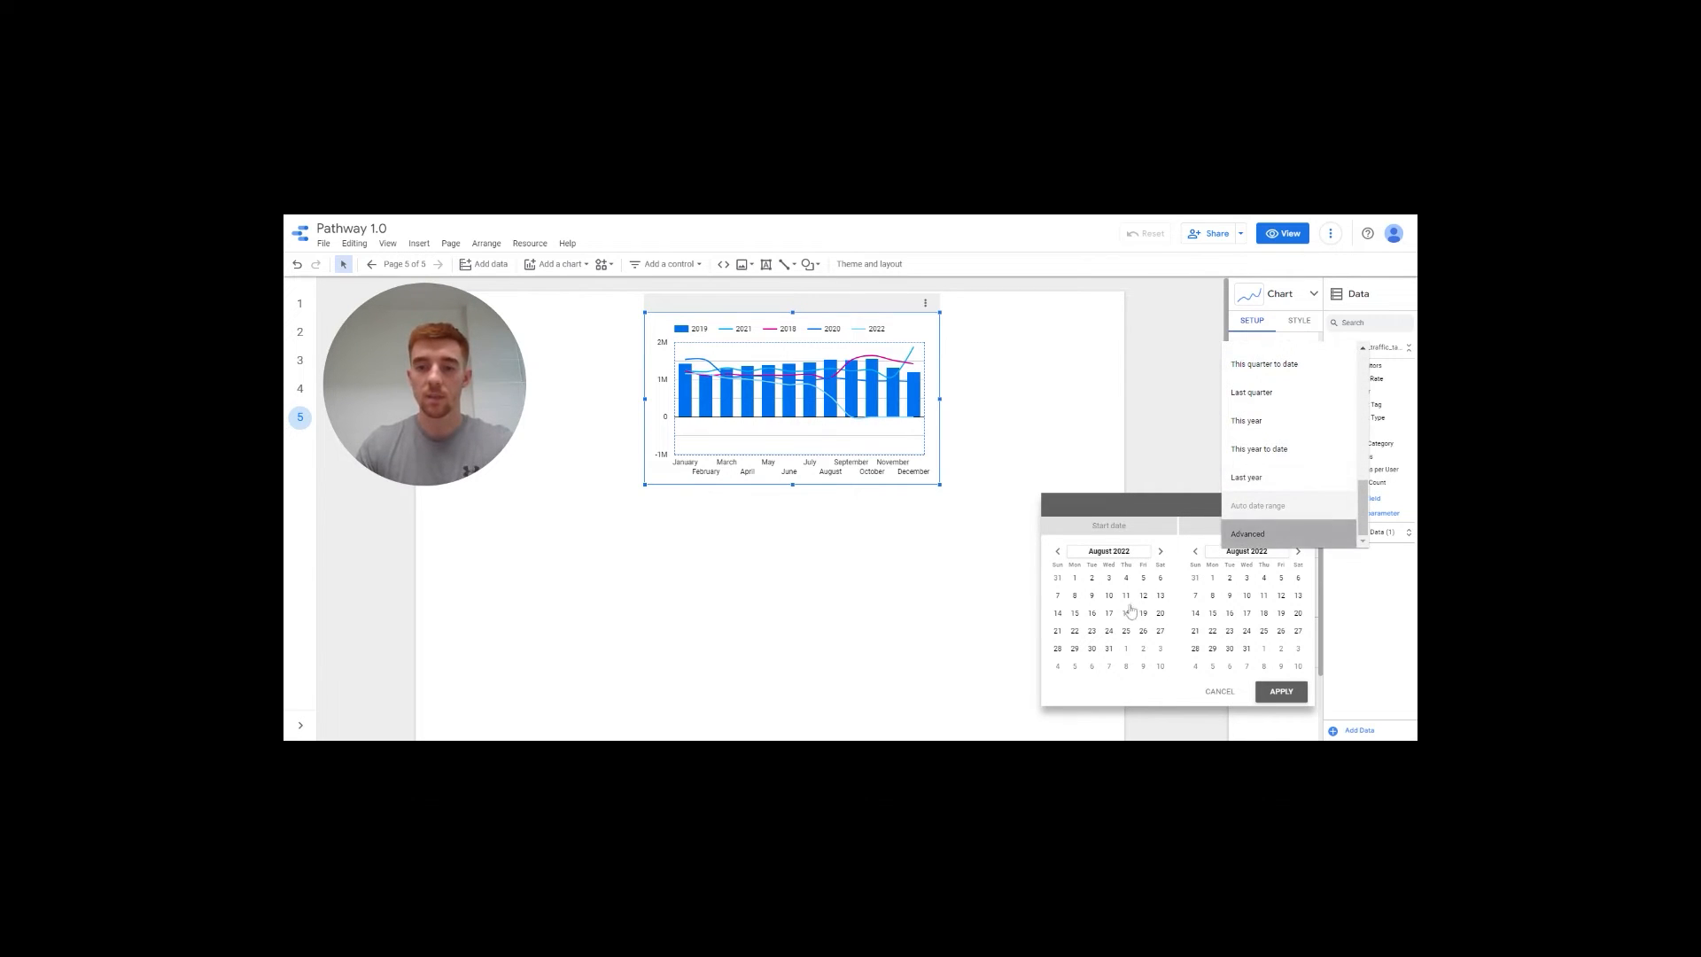
{"action": "left_click", "coordinate": [1263, 534]}
- Set the advanced range's start date to today minus 2 years and apply it to the chart
{"action": "left_click", "coordinate": [1086, 627]}
{"action": "key", "text": "BackSpace"}
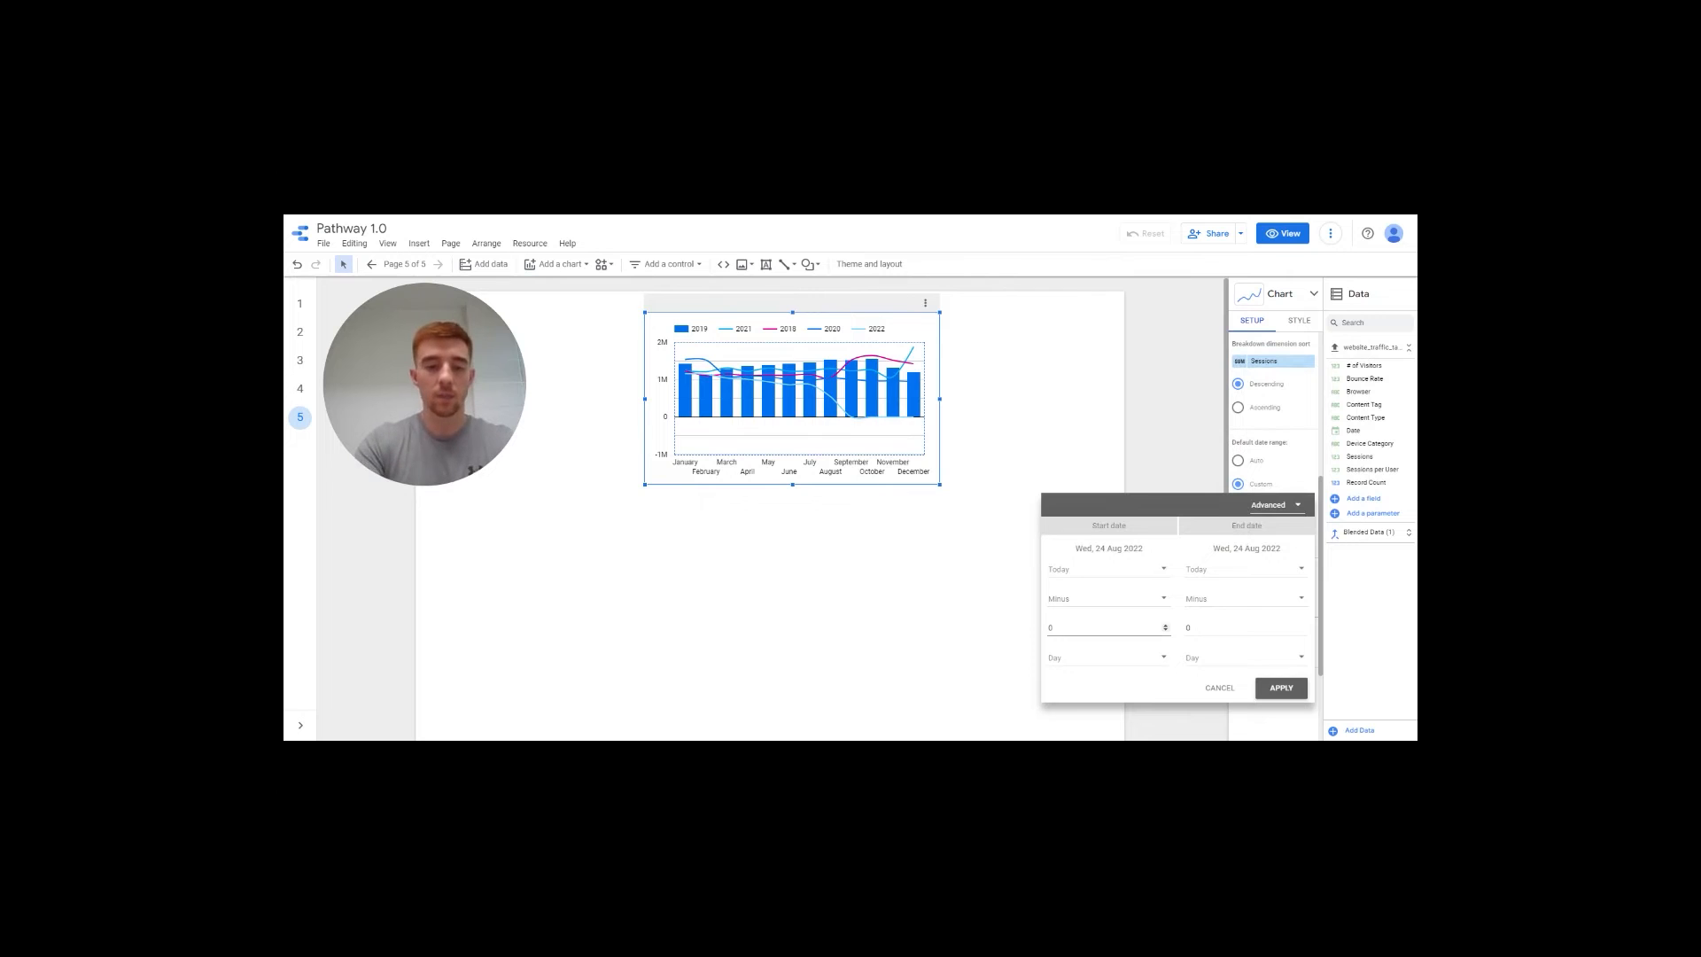
{"action": "type", "text": "3"}
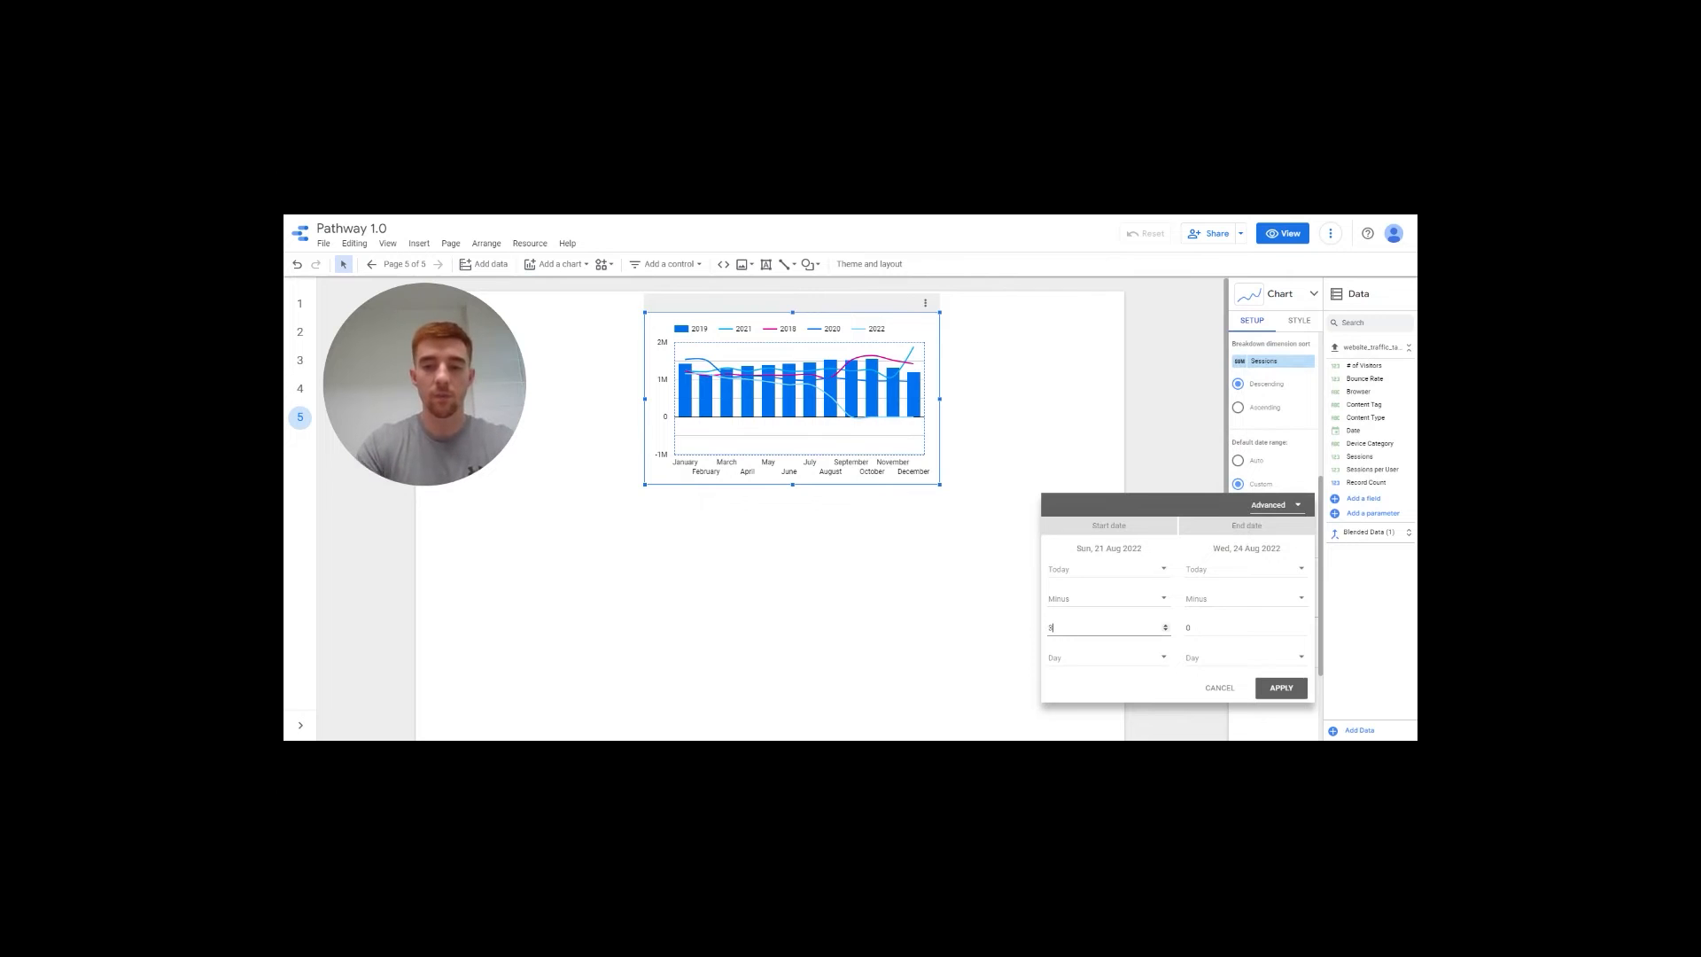
{"action": "left_click", "coordinate": [1101, 654]}
{"action": "left_click", "coordinate": [1063, 716]}
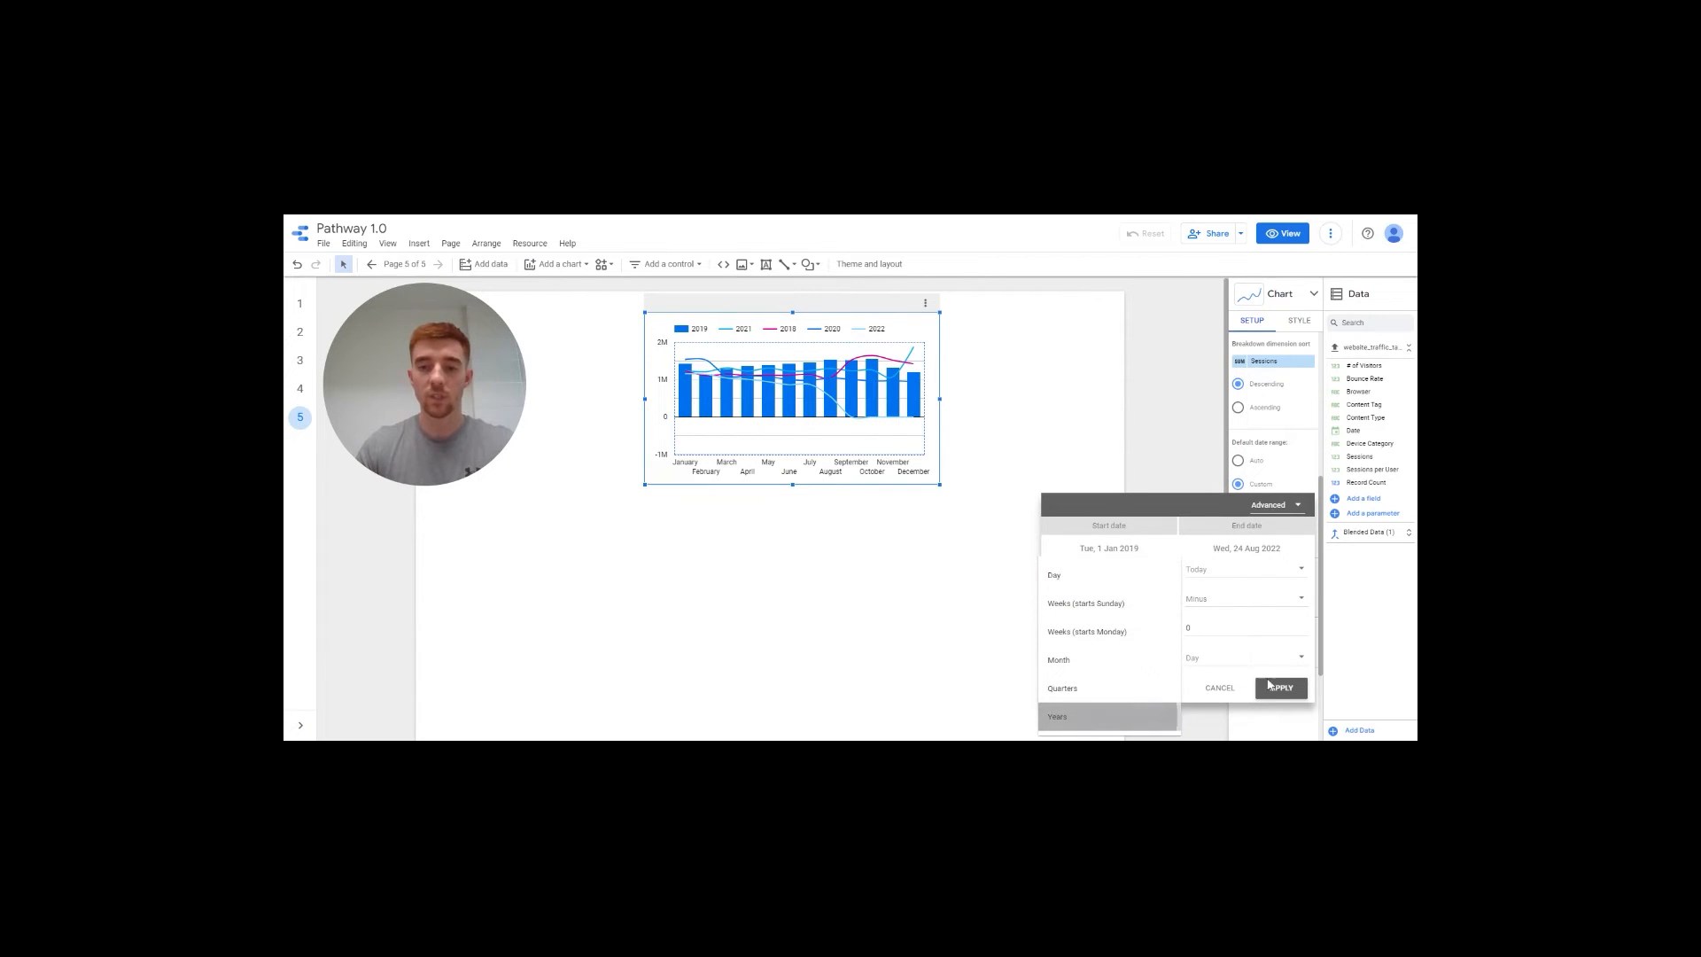
{"action": "left_click", "coordinate": [1083, 628]}
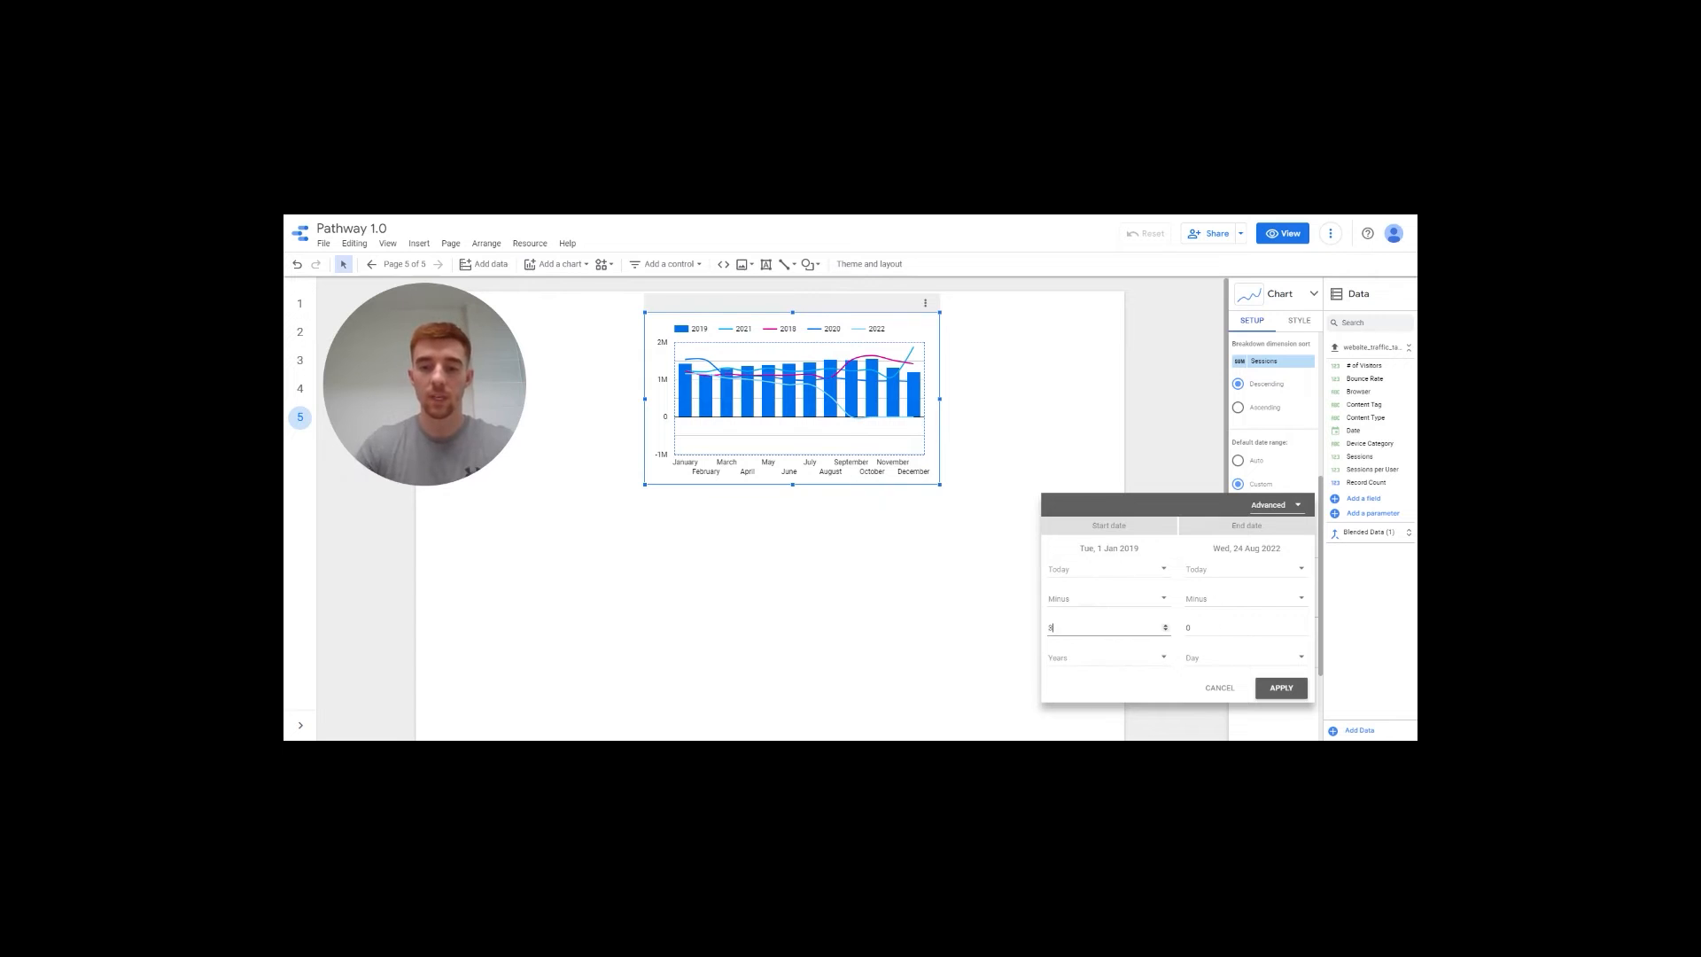
{"action": "key", "text": "BackSpace"}
{"action": "type", "text": "2"}
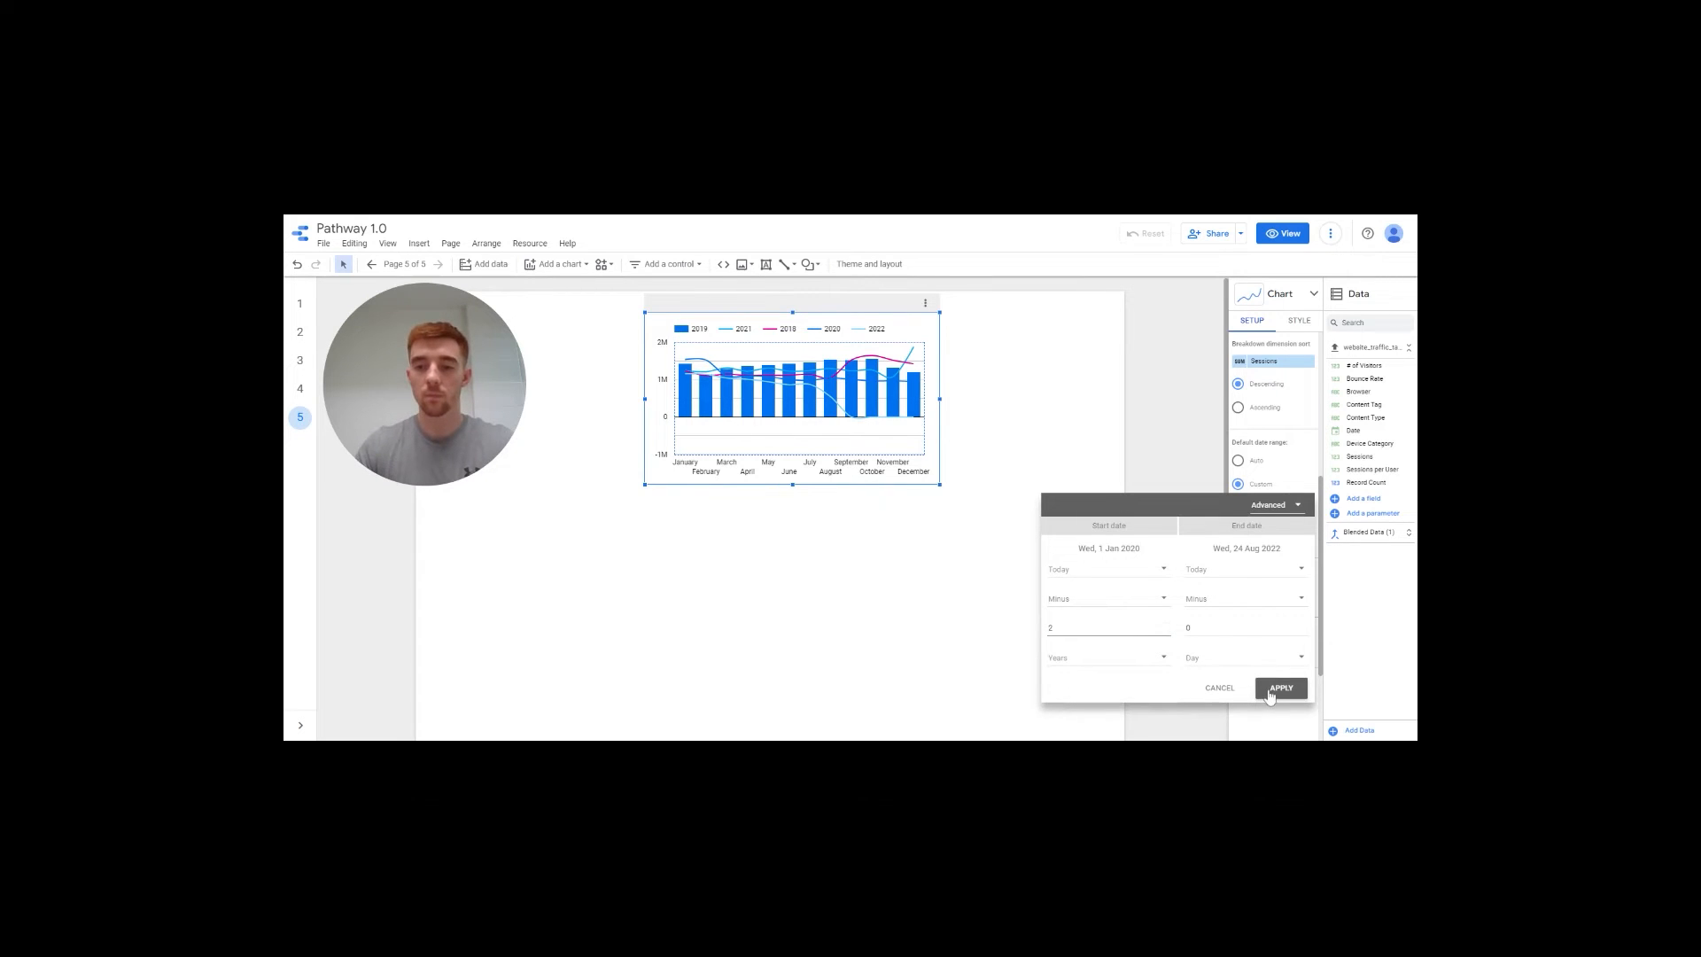
{"action": "left_click", "coordinate": [978, 614]}
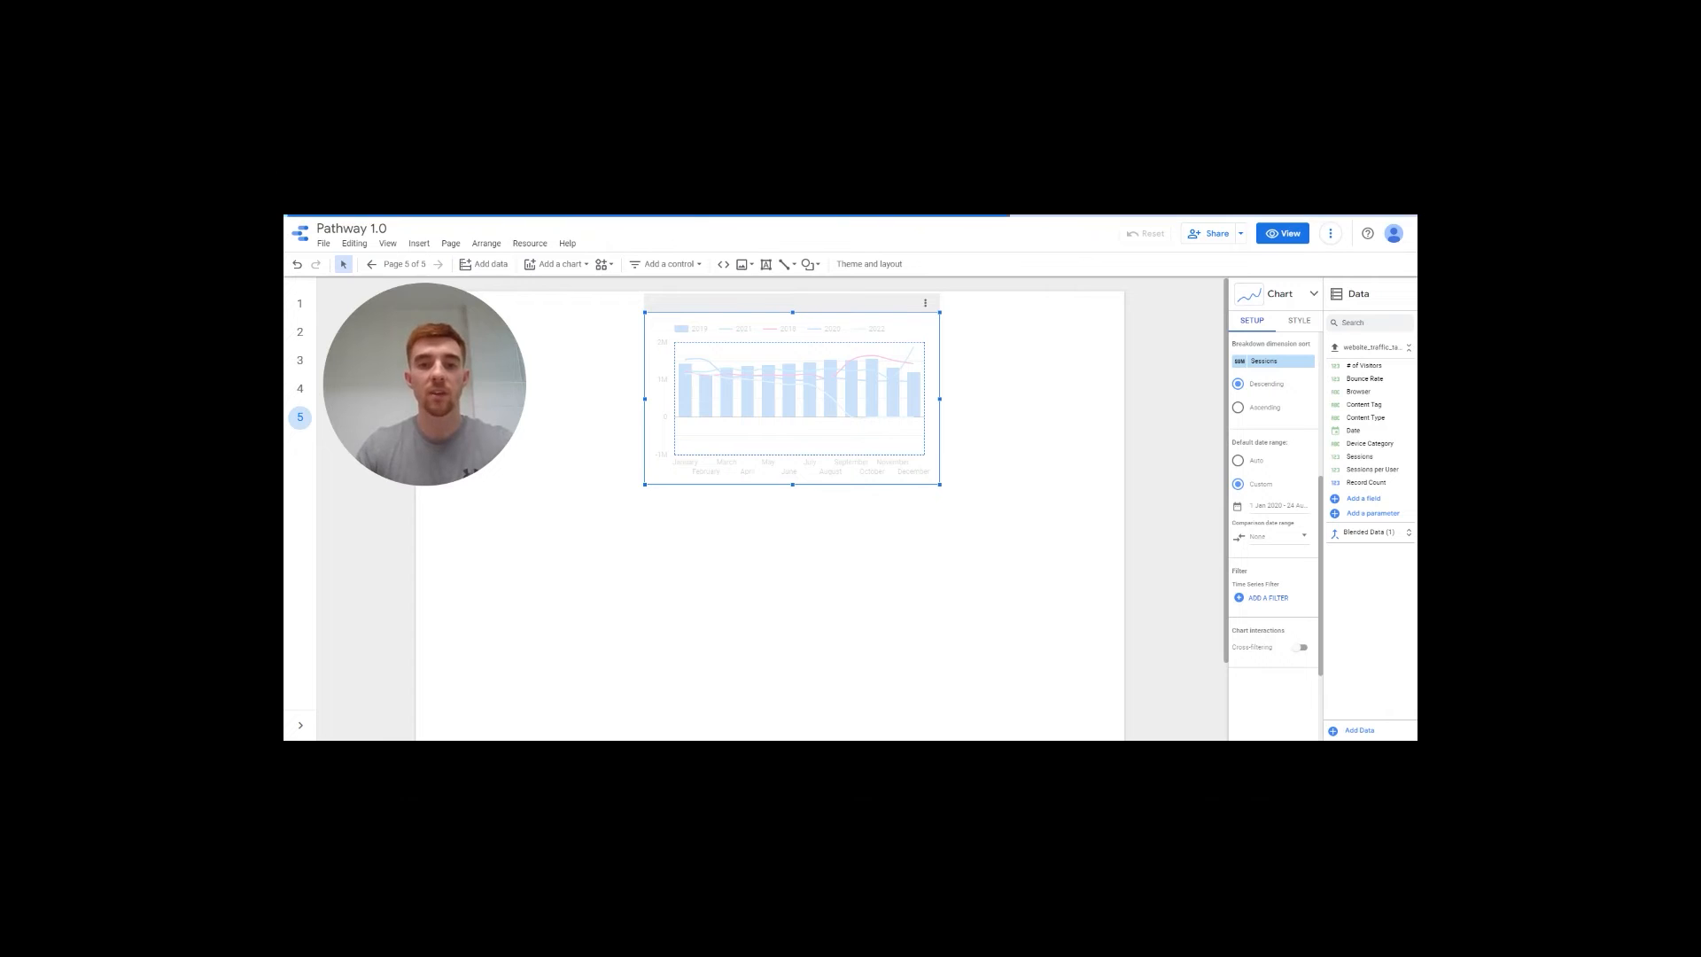
- Change the style of the chart's series no. 2 and series no. 3 from lines to bars
{"action": "left_click", "coordinate": [1301, 322]}
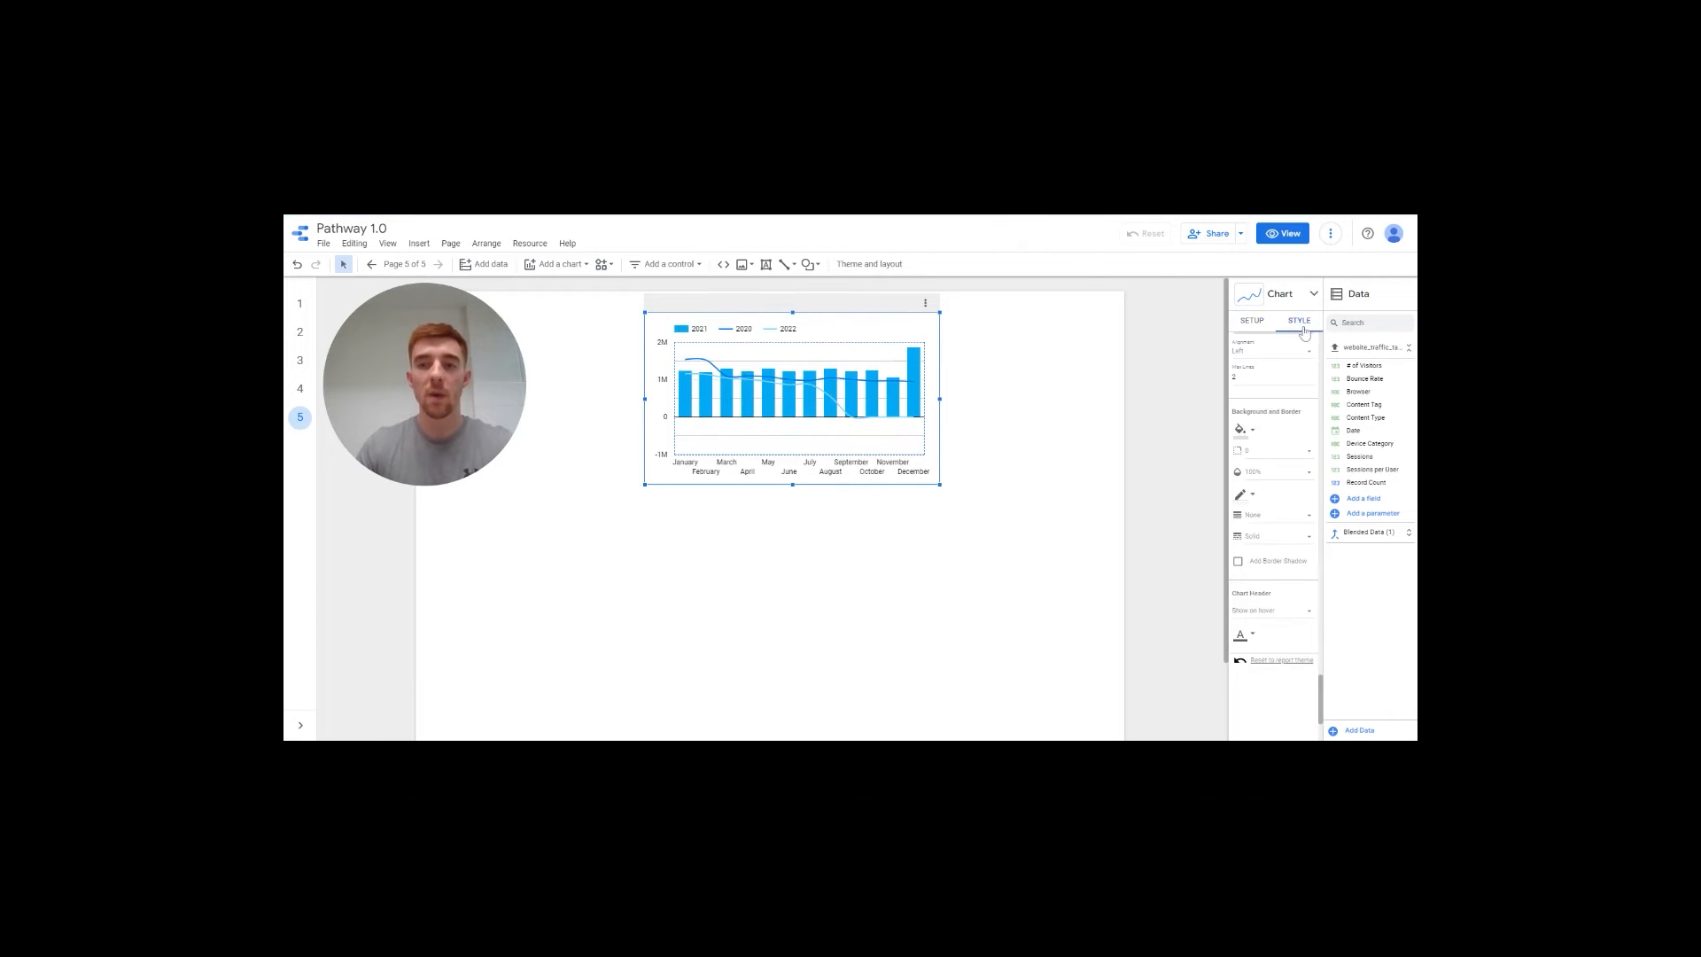
{"action": "scroll", "coordinate": [1276, 532], "scroll_direction": "up", "scroll_amount": 10}
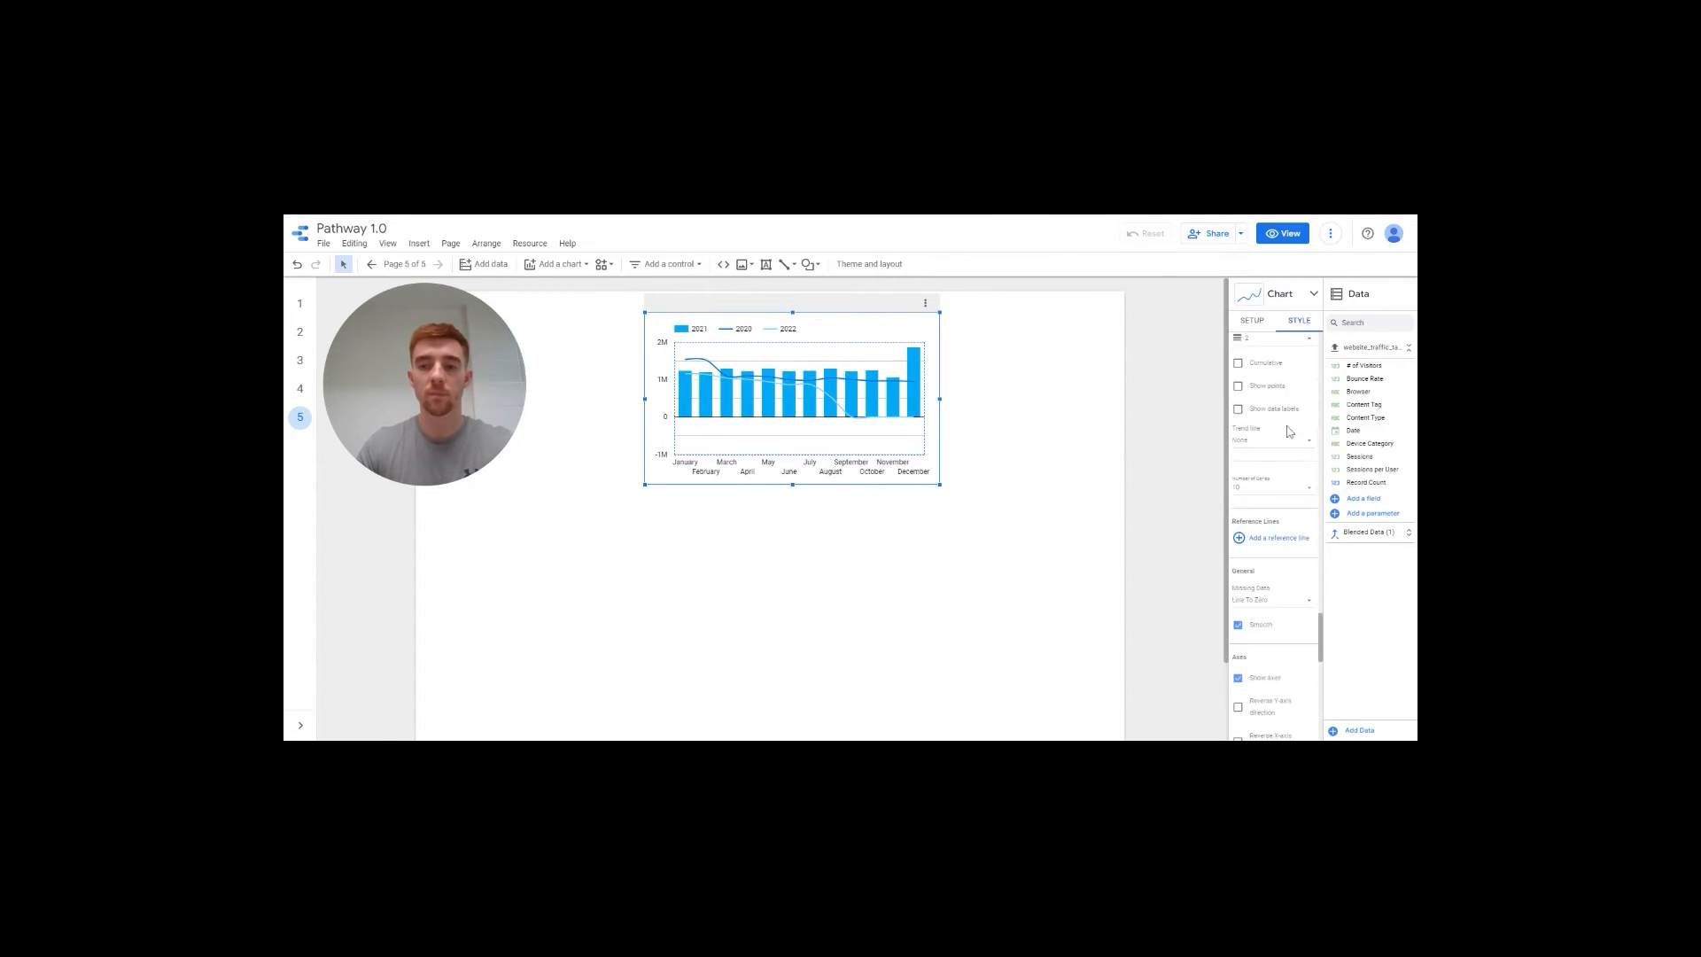
{"action": "scroll", "coordinate": [1315, 554], "scroll_direction": "up", "scroll_amount": 12}
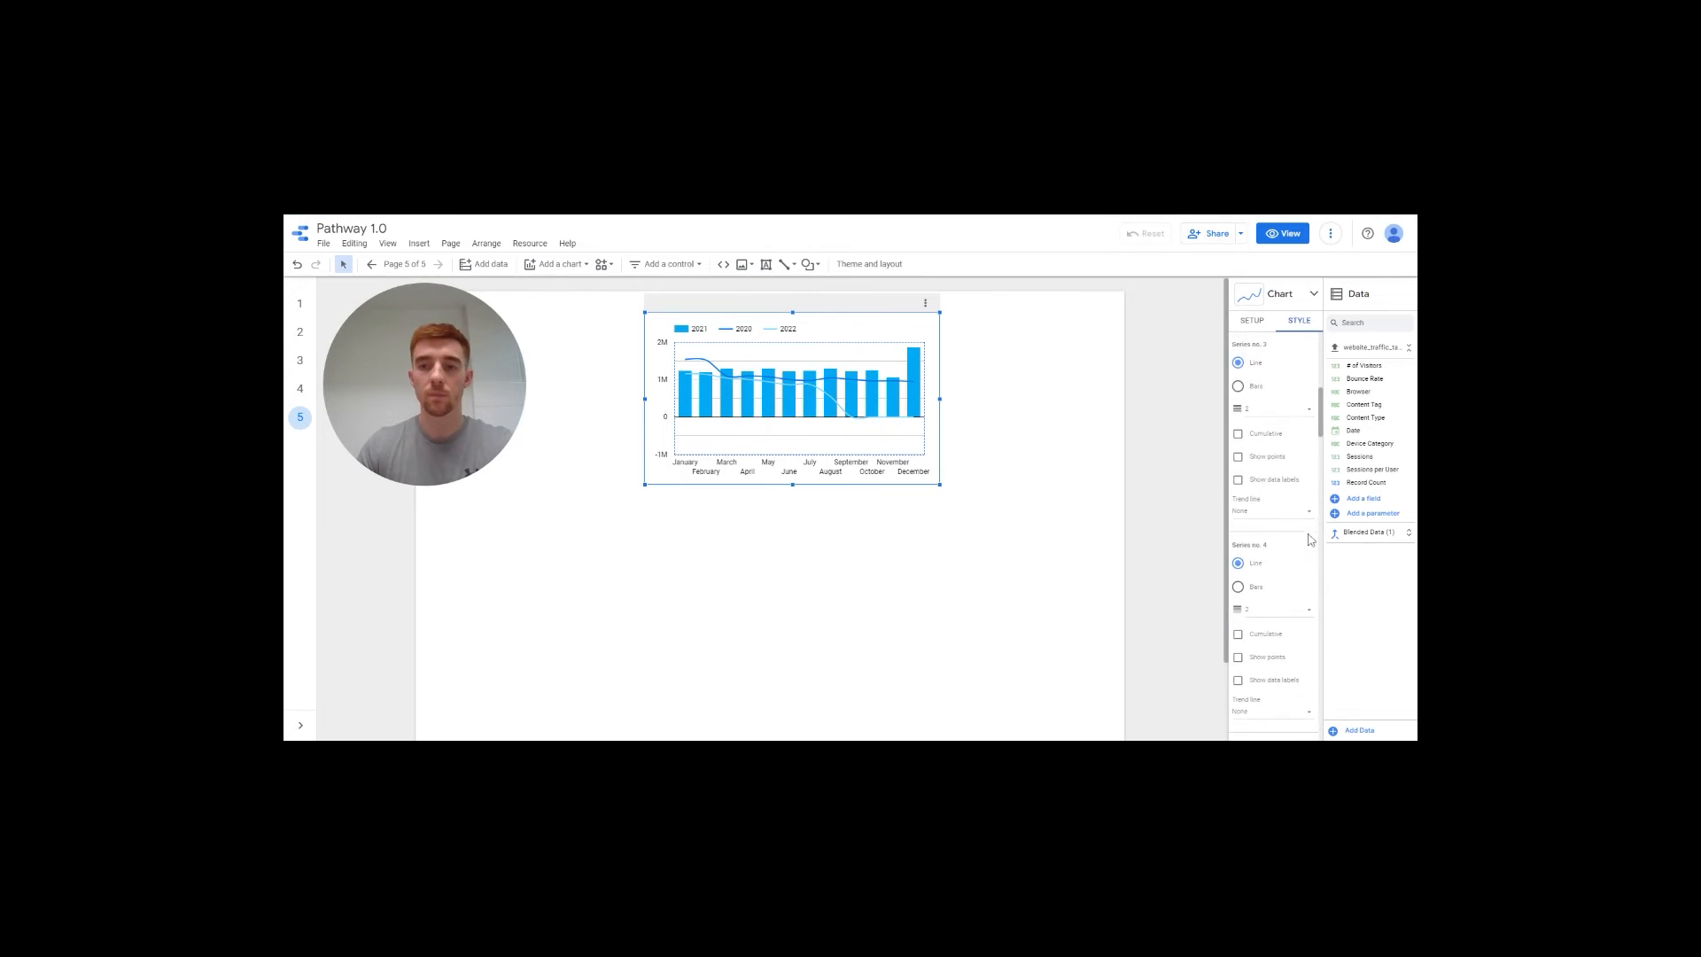
{"action": "scroll", "coordinate": [1309, 523], "scroll_direction": "up", "scroll_amount": 2}
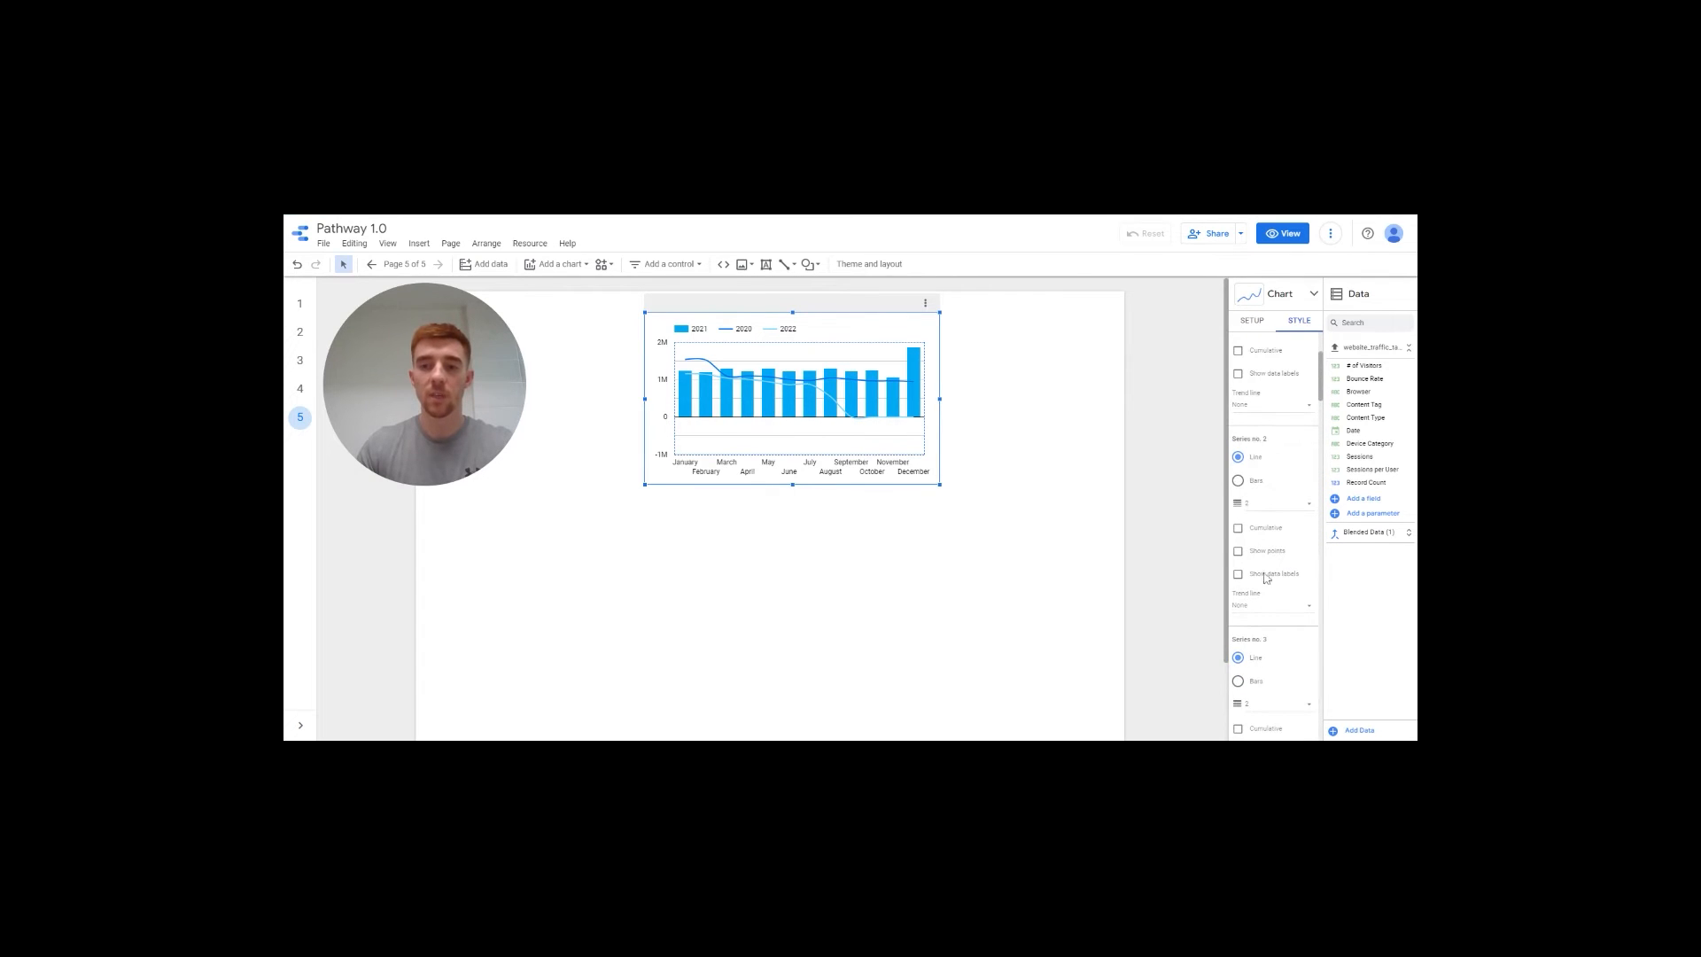
{"action": "left_click", "coordinate": [1238, 481]}
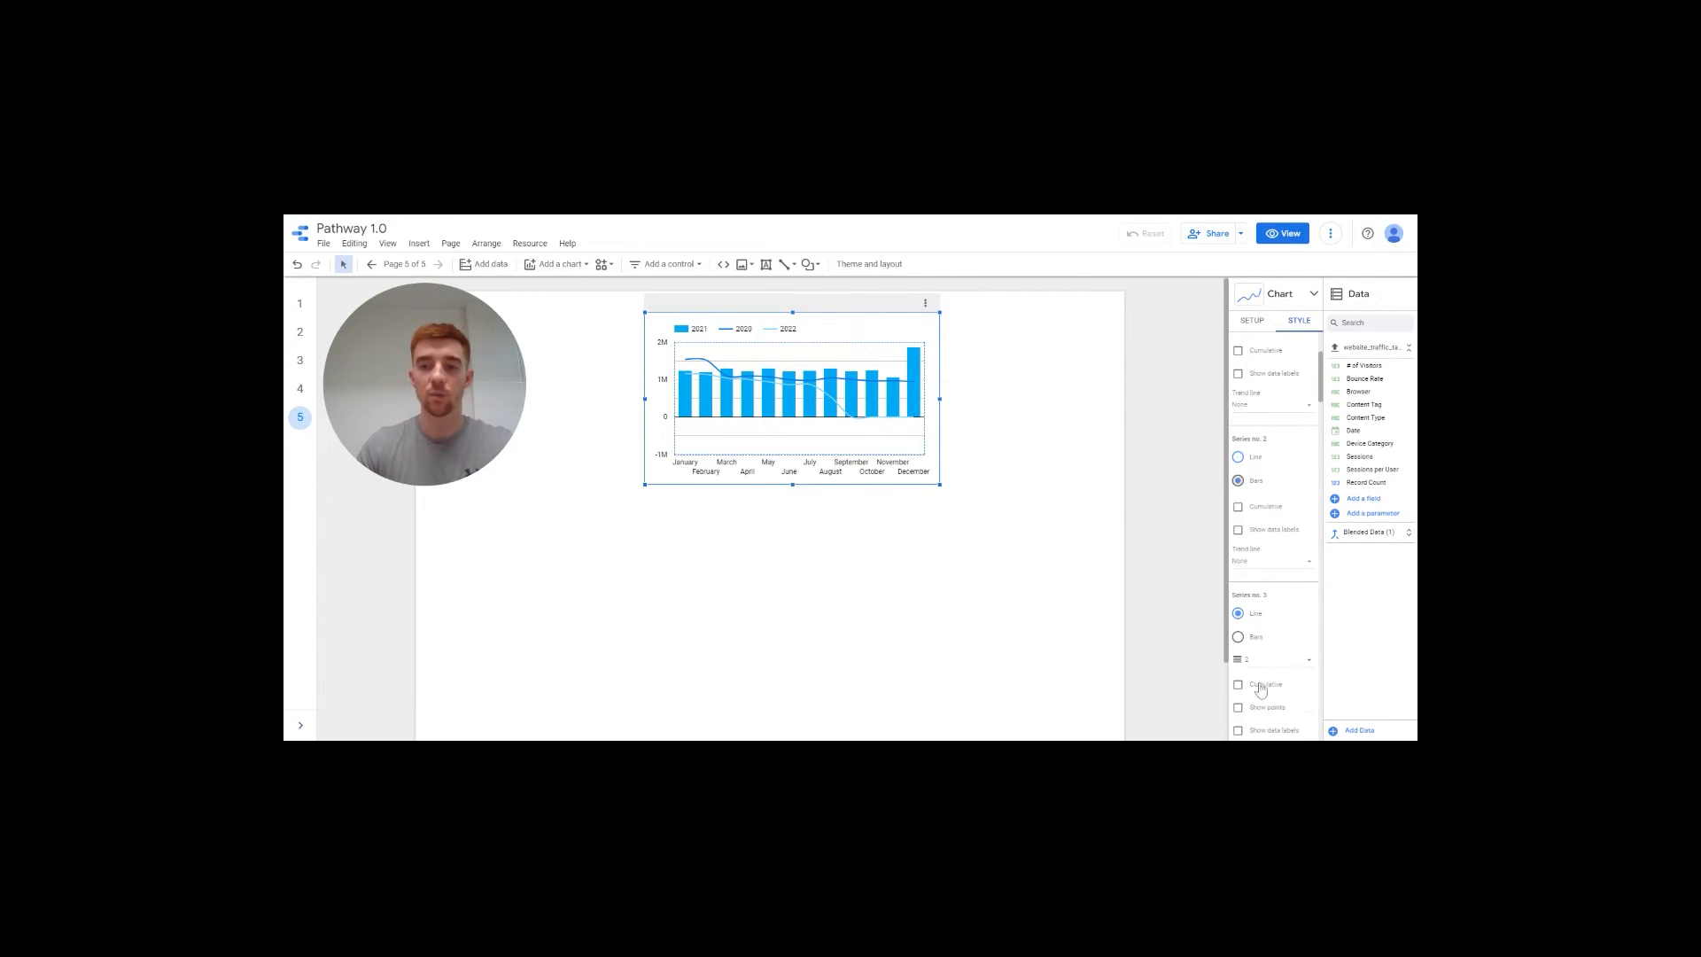
{"action": "left_click", "coordinate": [1239, 637]}
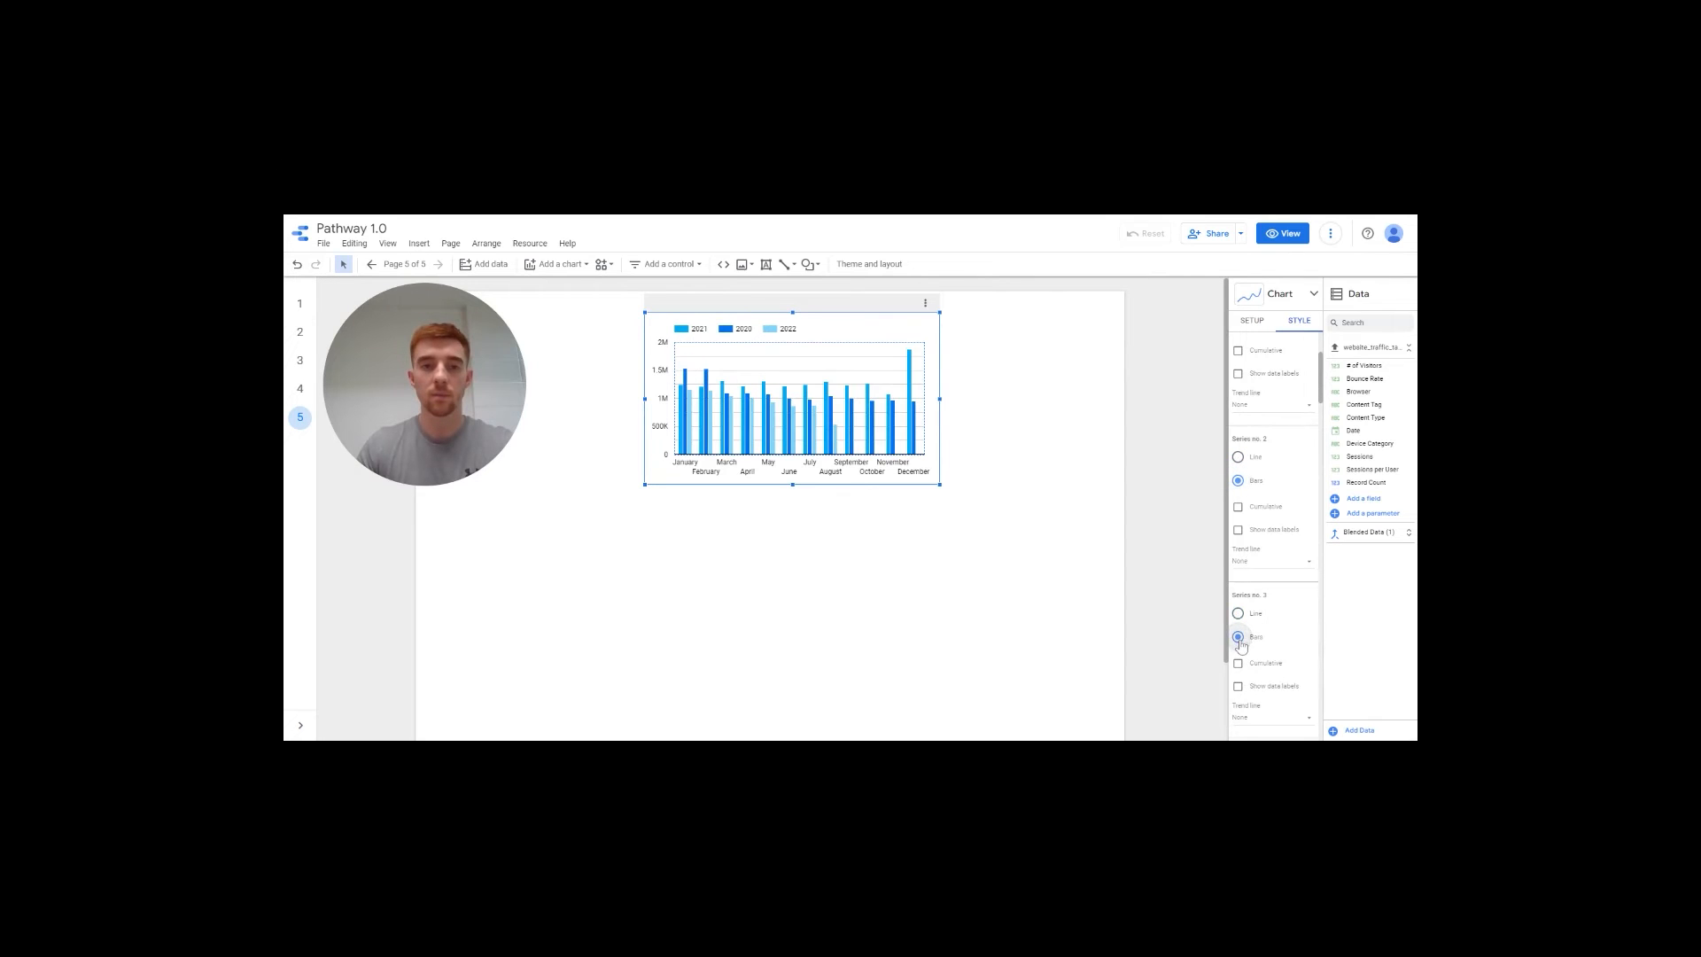
{"action": "mouse_move", "coordinate": [681, 398]}
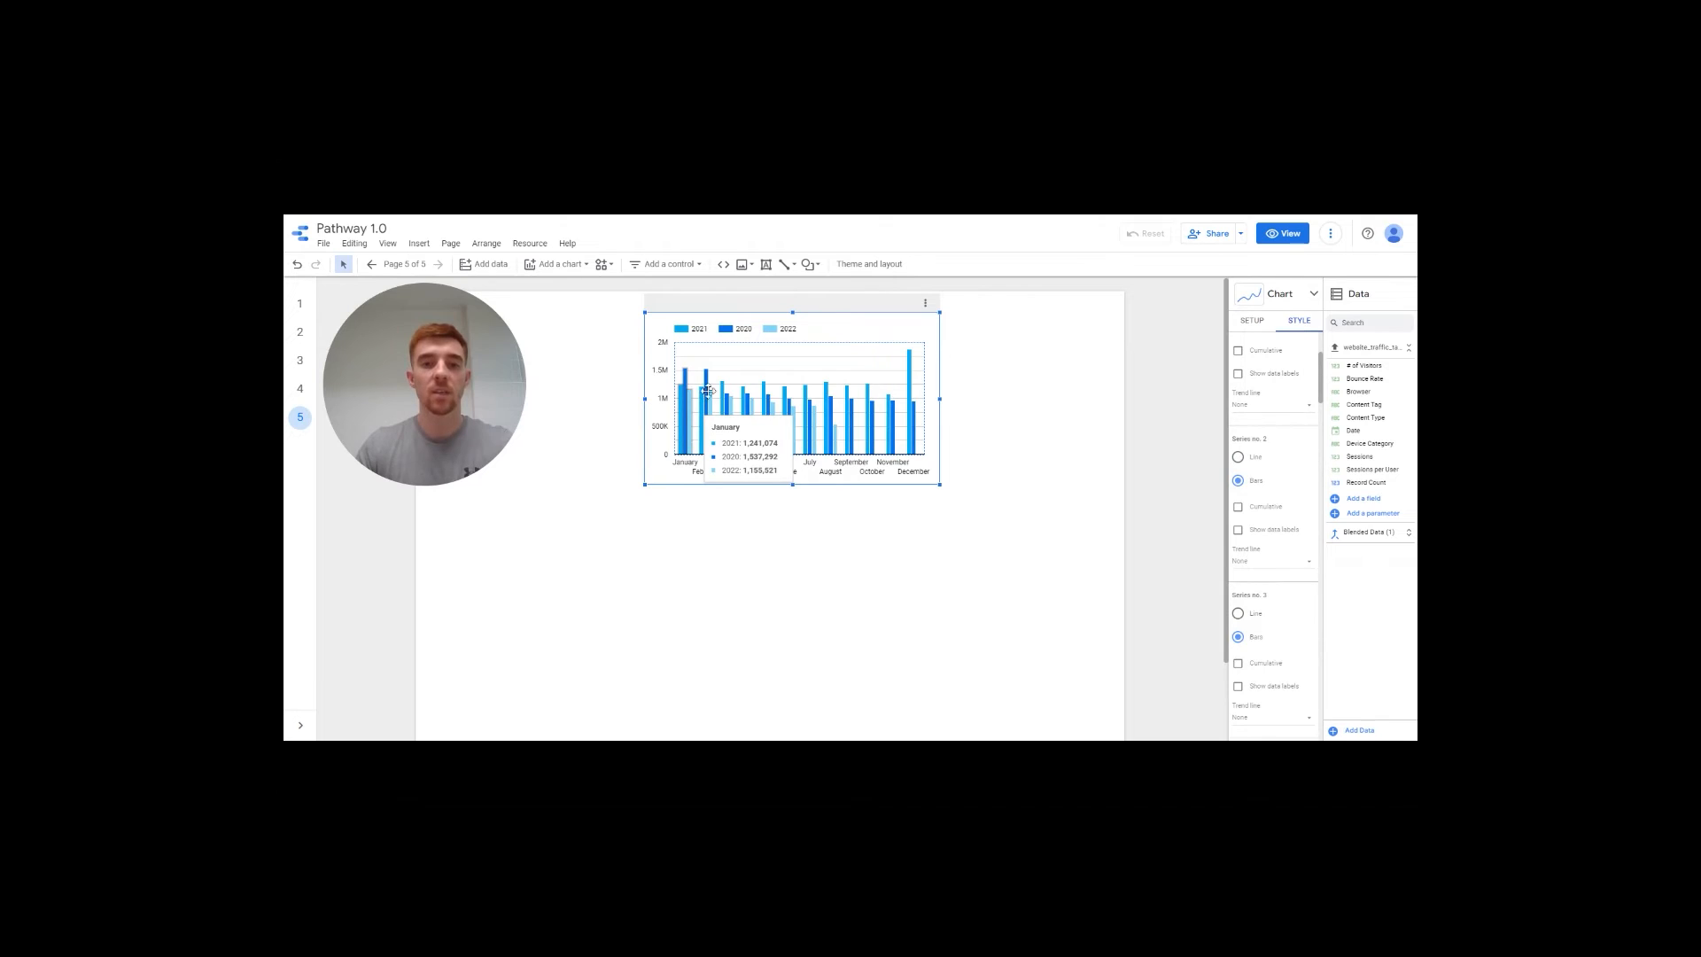
{"action": "left_click", "coordinate": [982, 561]}
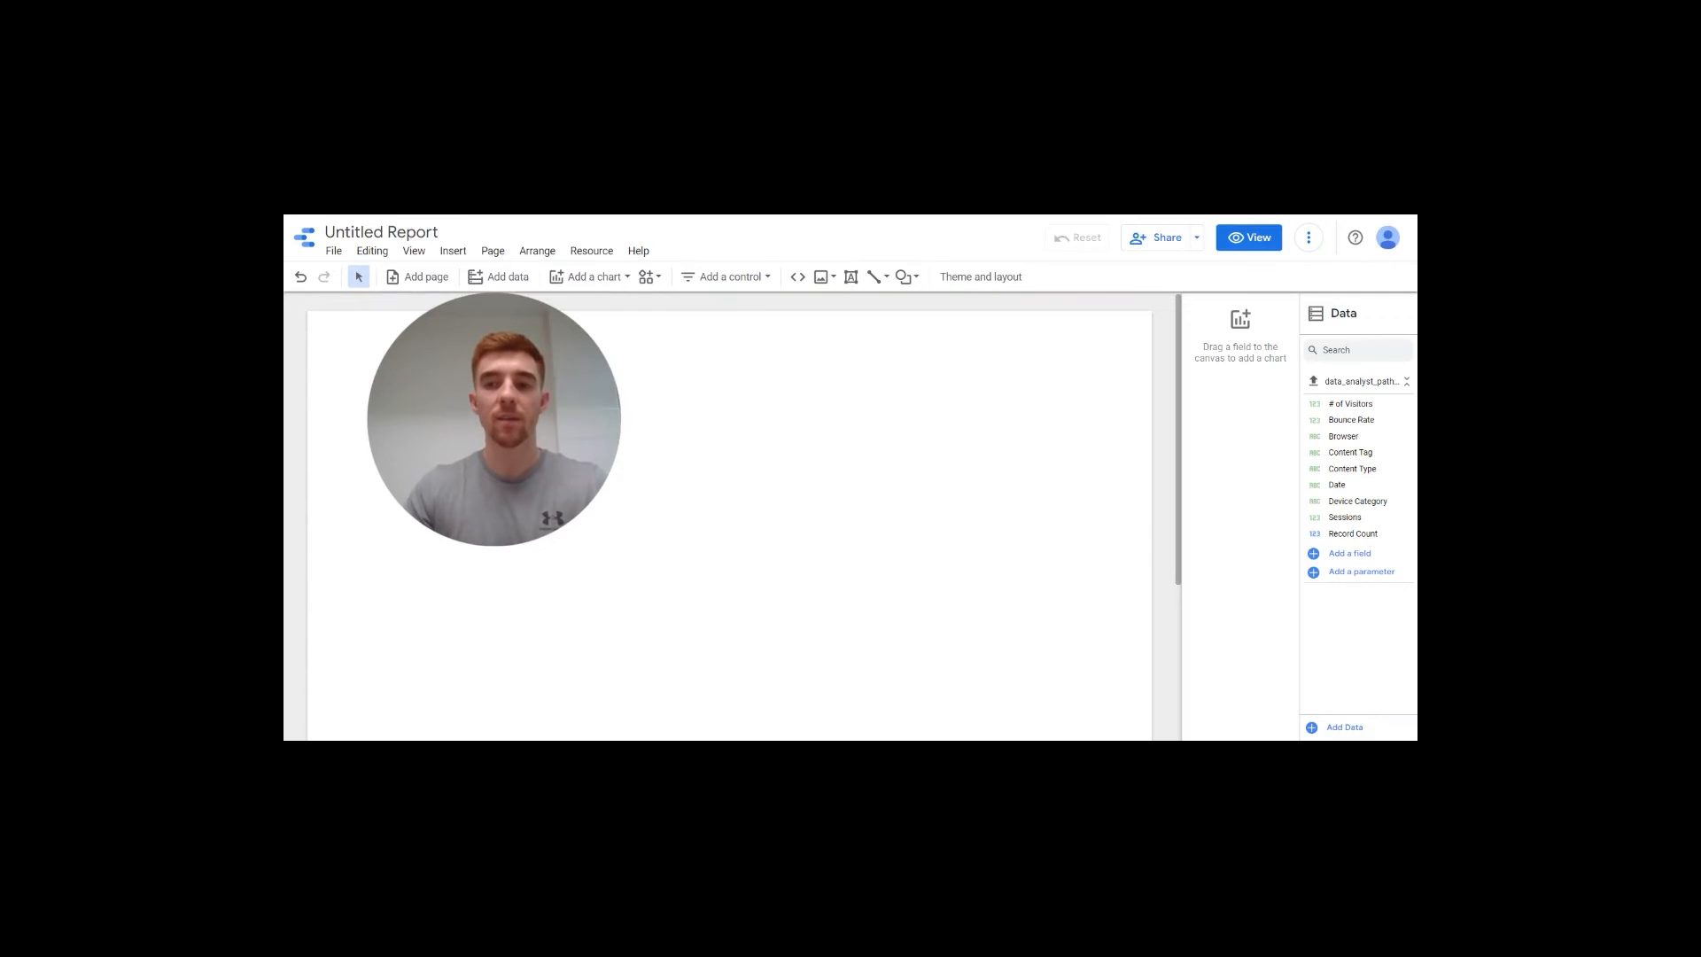
- Add a calculated field to the Untitled Report's data source and name it "Sessions per User"
{"action": "left_click", "coordinate": [1380, 557]}
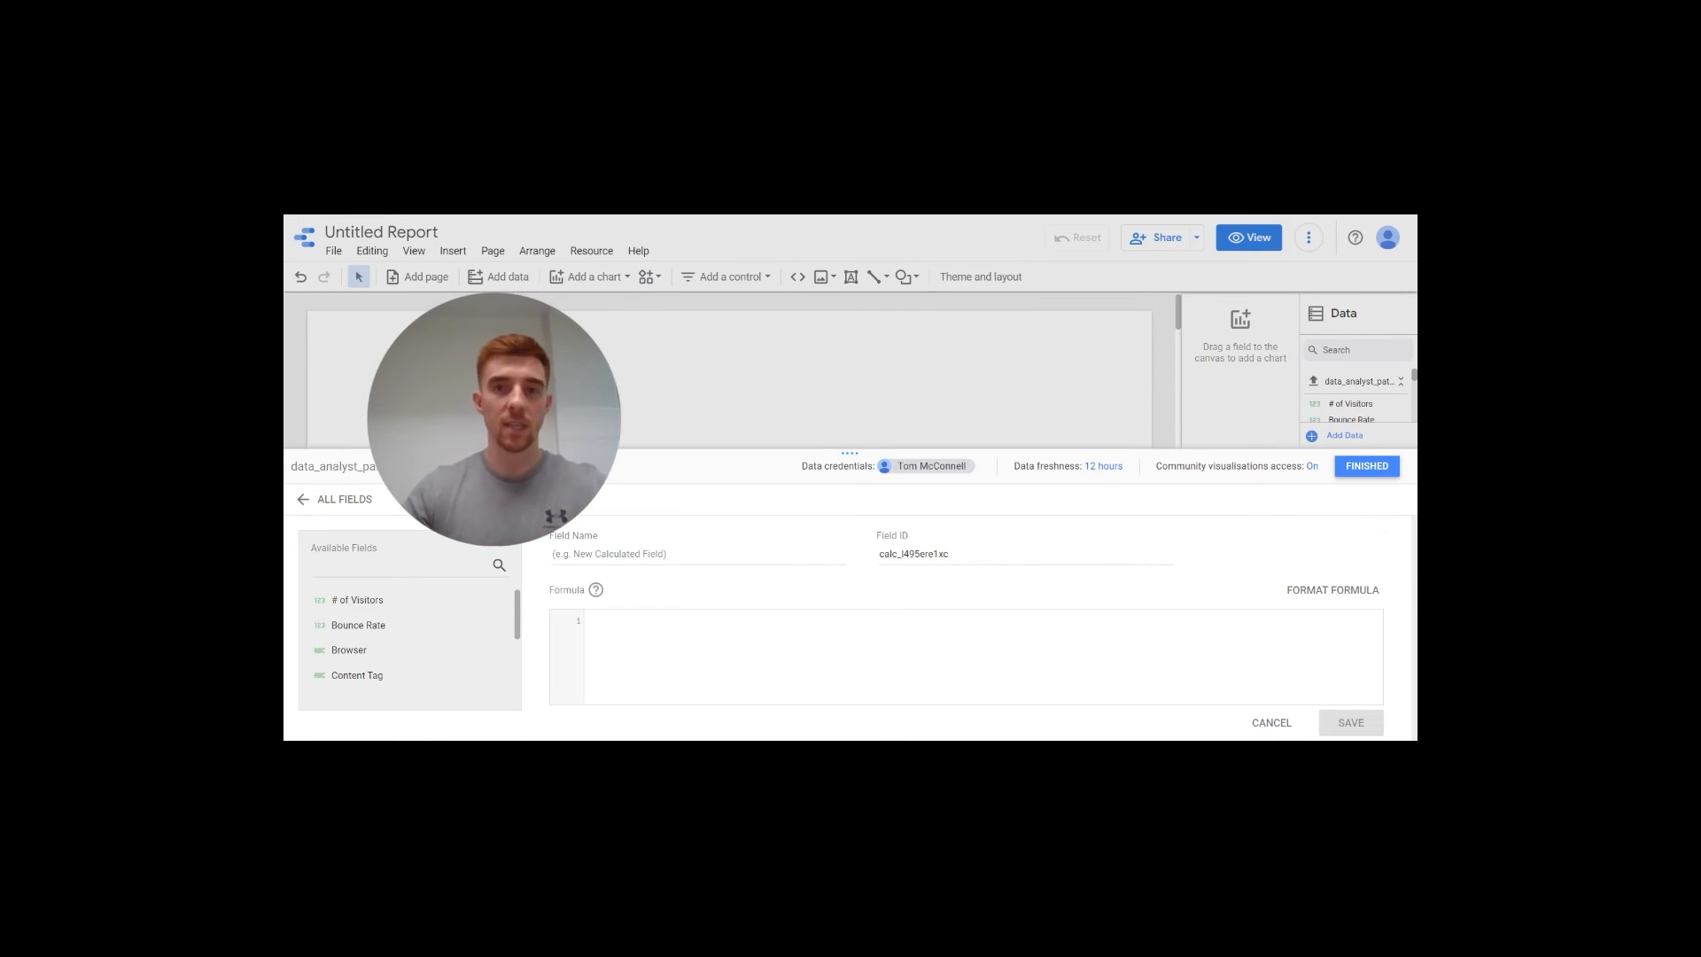
{"action": "left_click", "coordinate": [697, 553]}
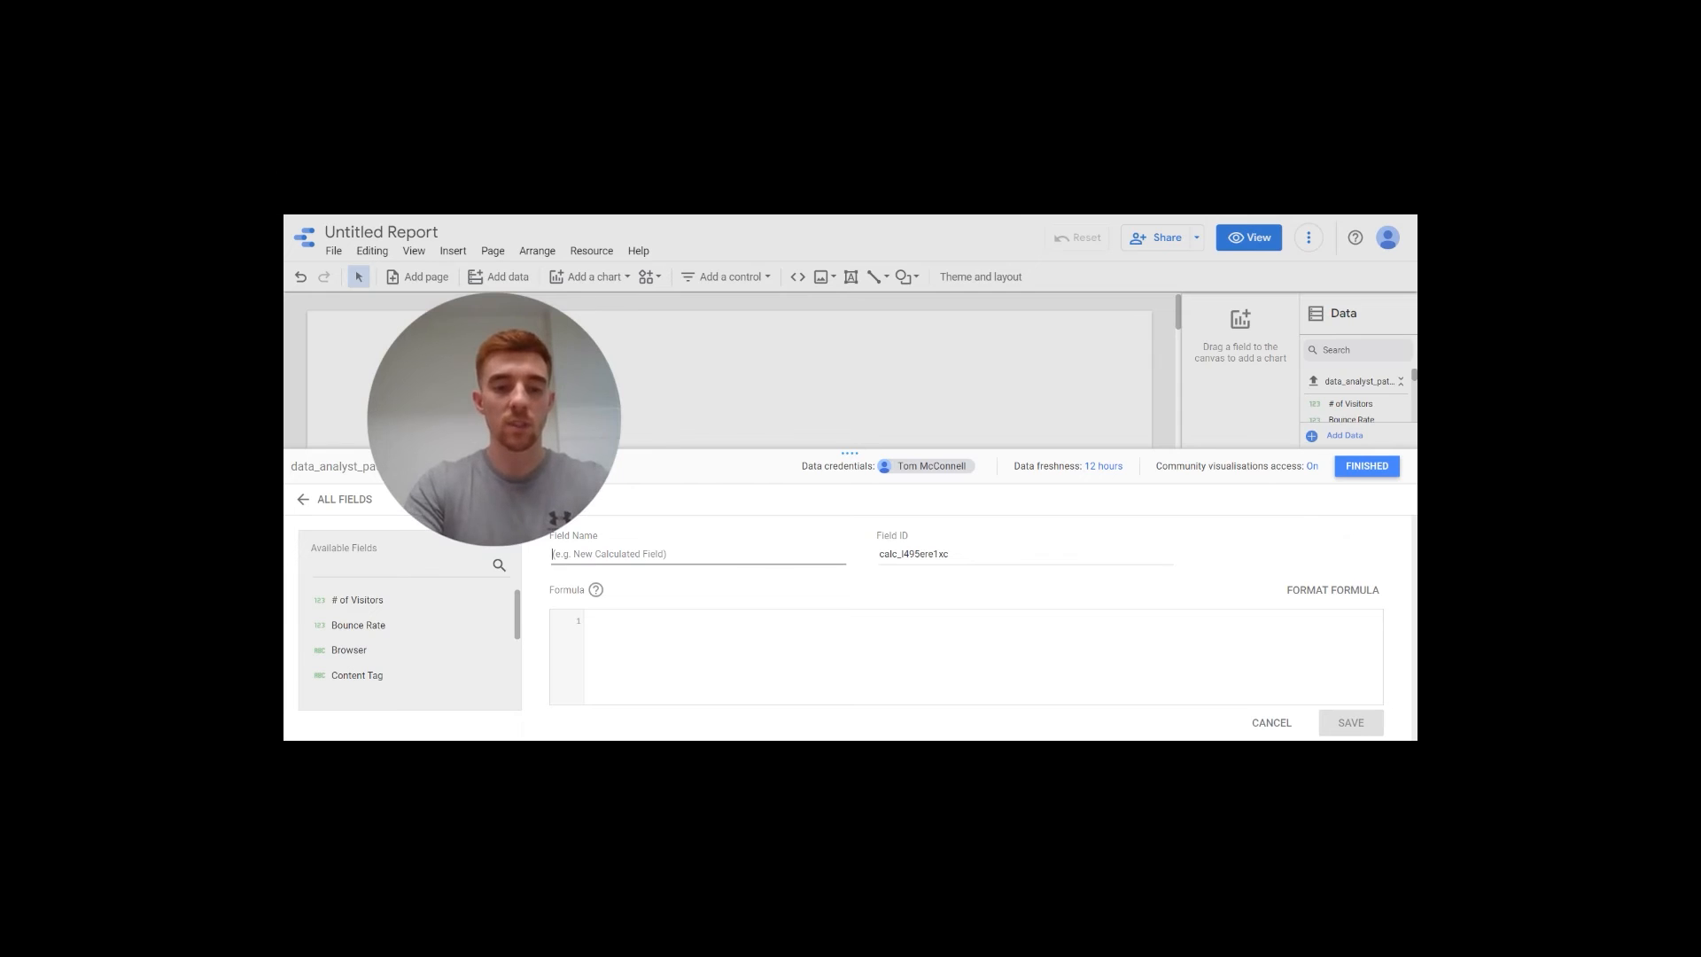
{"action": "type", "text": "Sessions pe"}
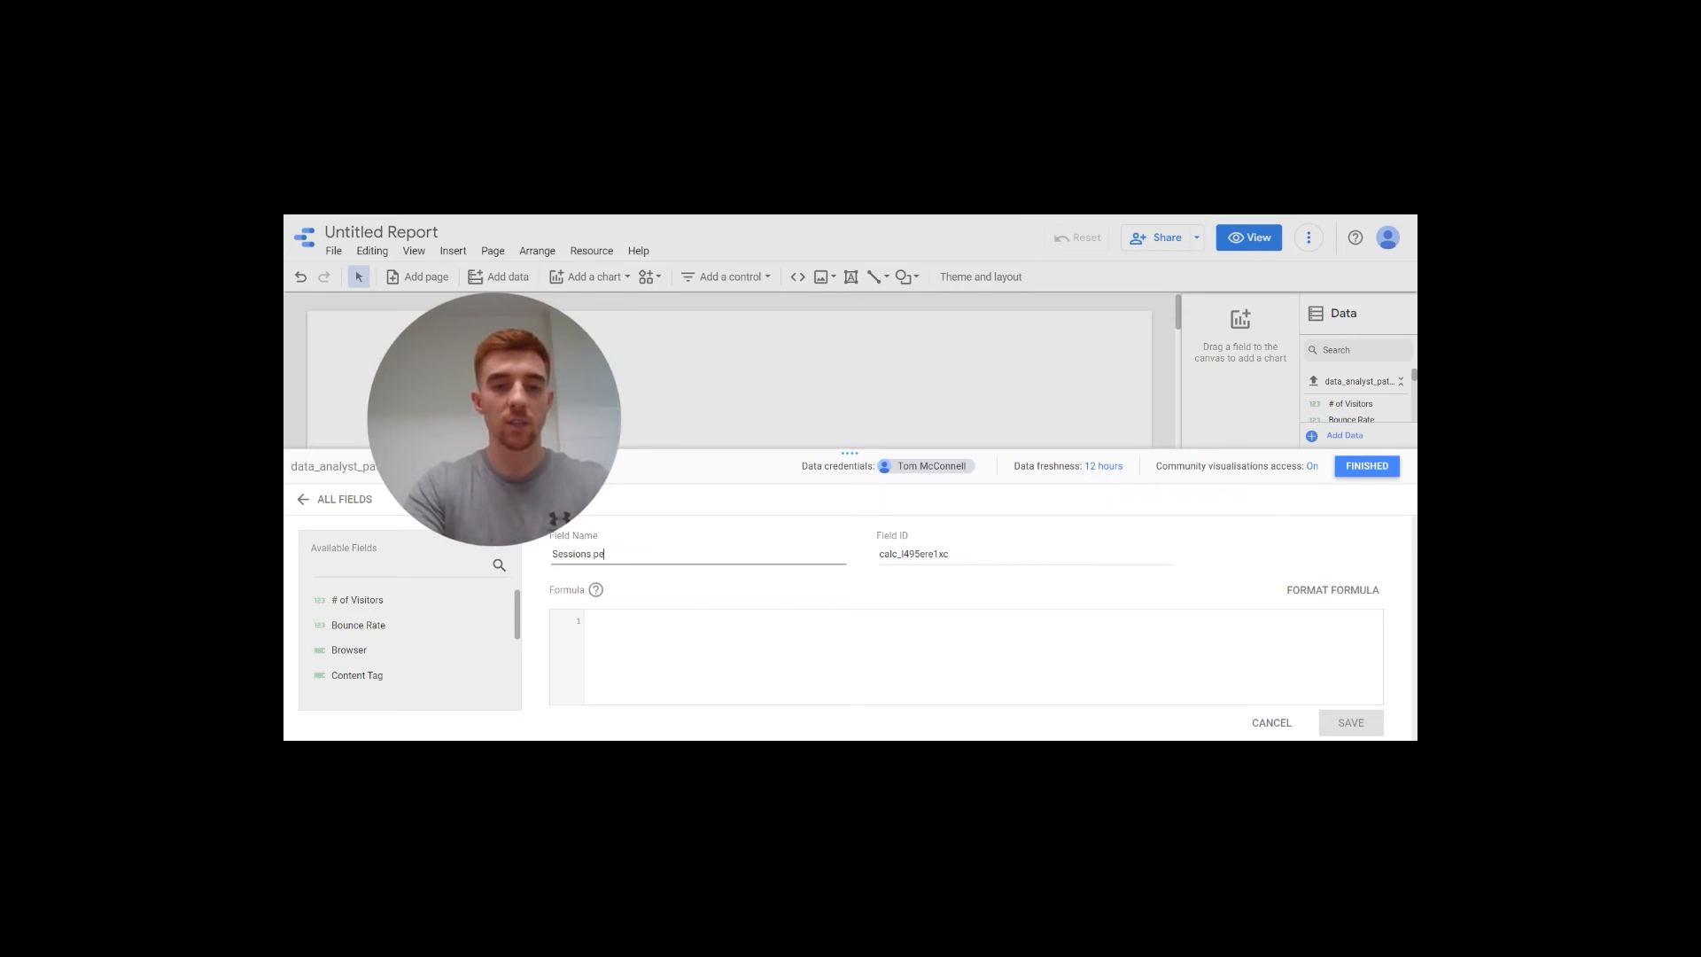
{"action": "type", "text": "r User"}
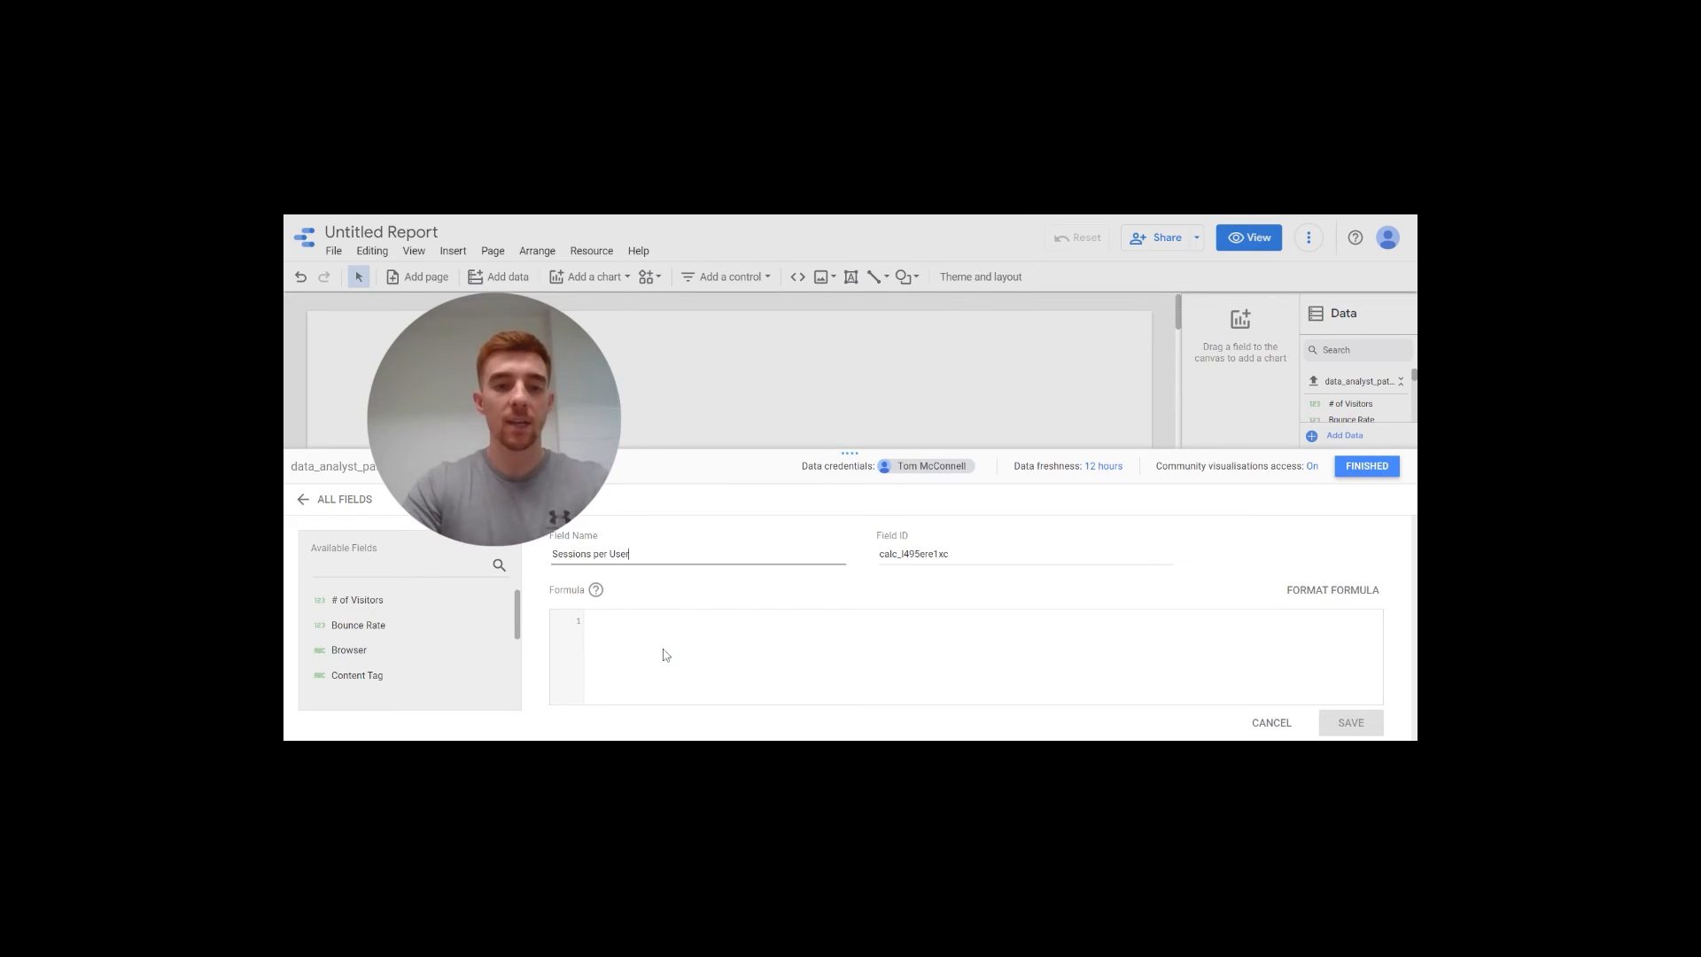
- Define the Sessions per User formula as Sessions / # of Visitors and save the field
{"action": "left_click", "coordinate": [666, 655]}
{"action": "type", "text": "Sess"}
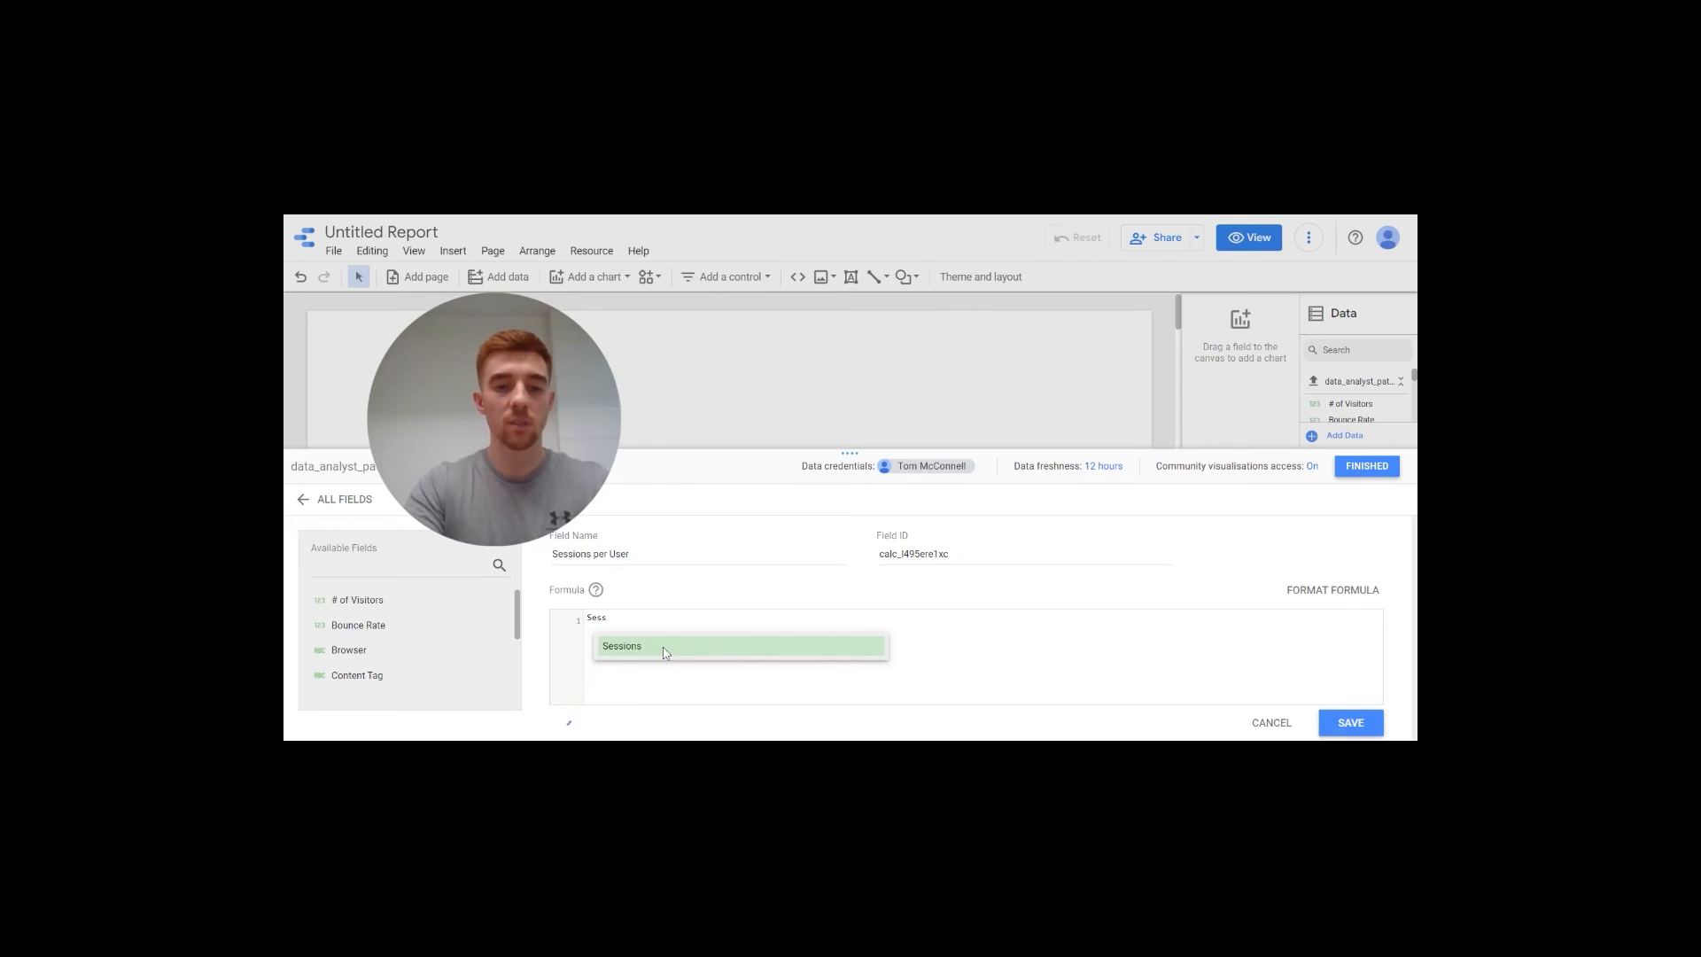
{"action": "key", "text": "Return"}
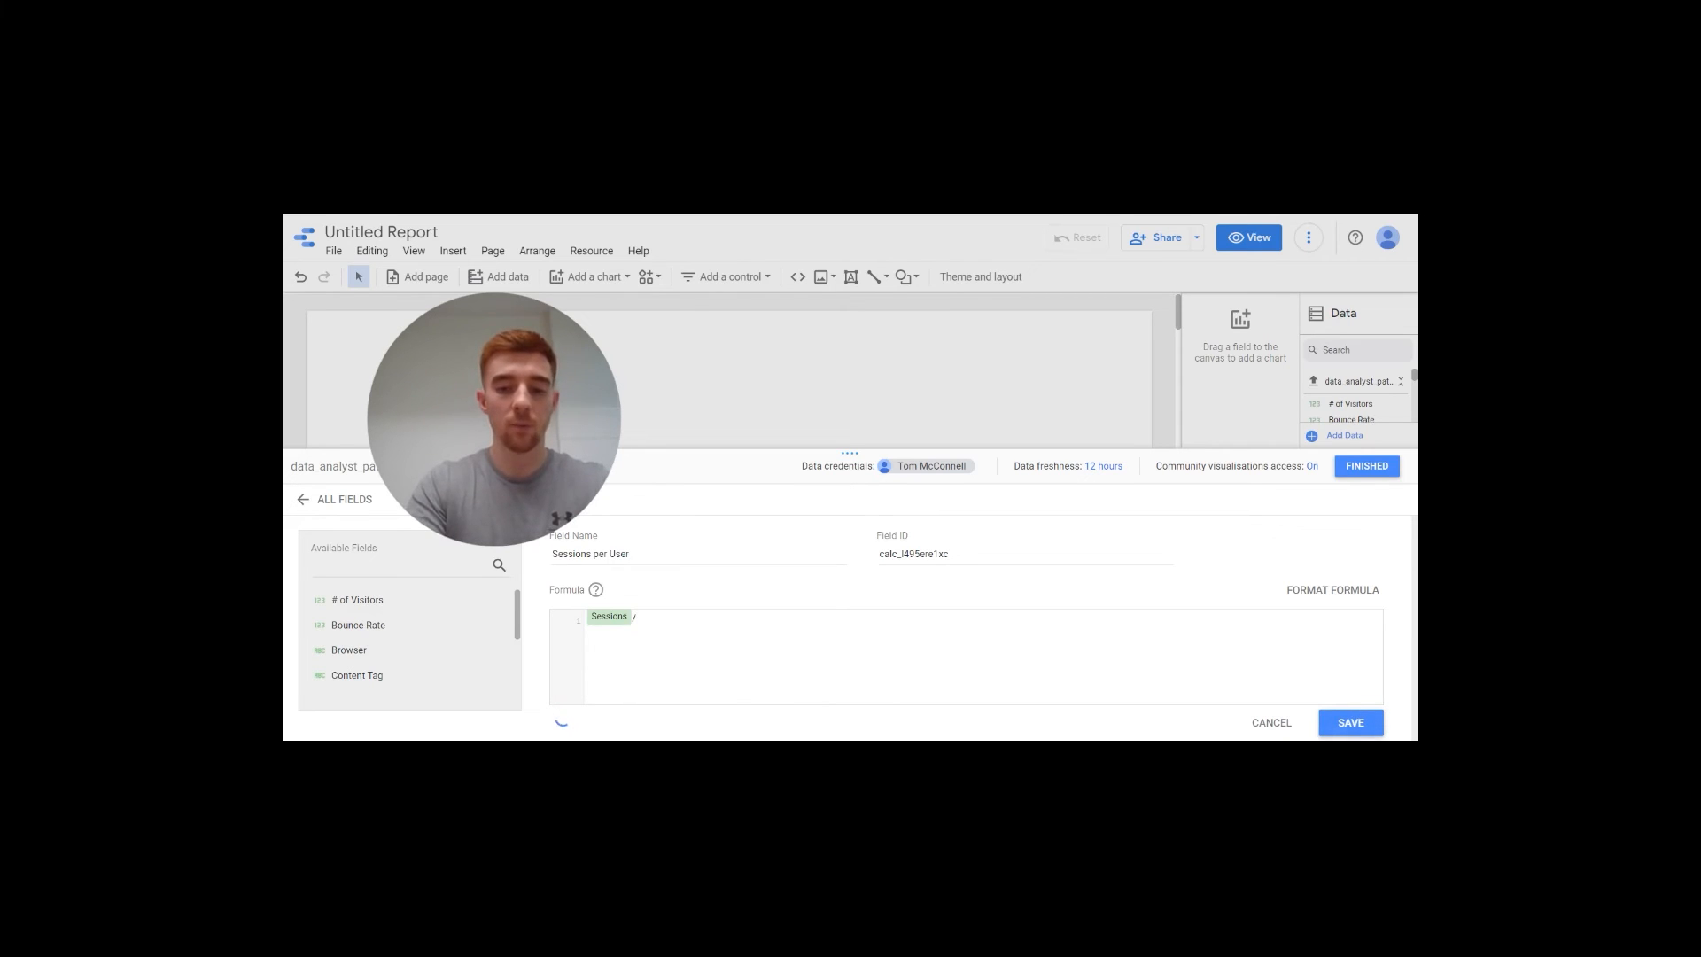
{"action": "type", "text": "/#"}
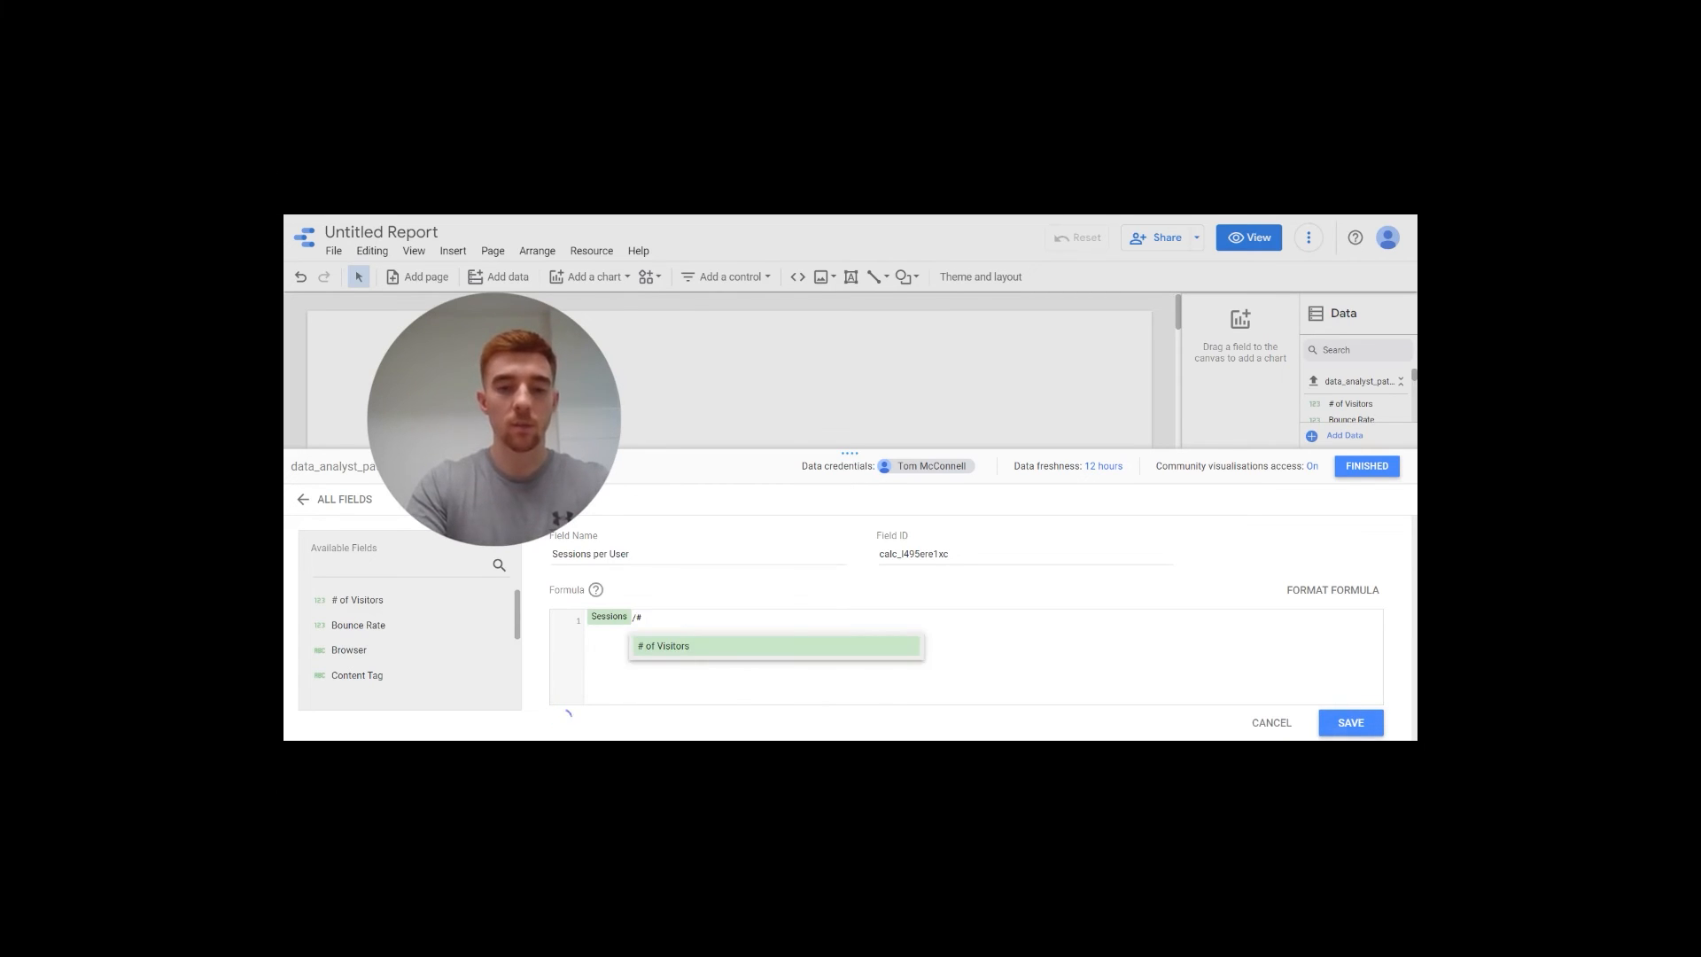
{"action": "key", "text": "Return"}
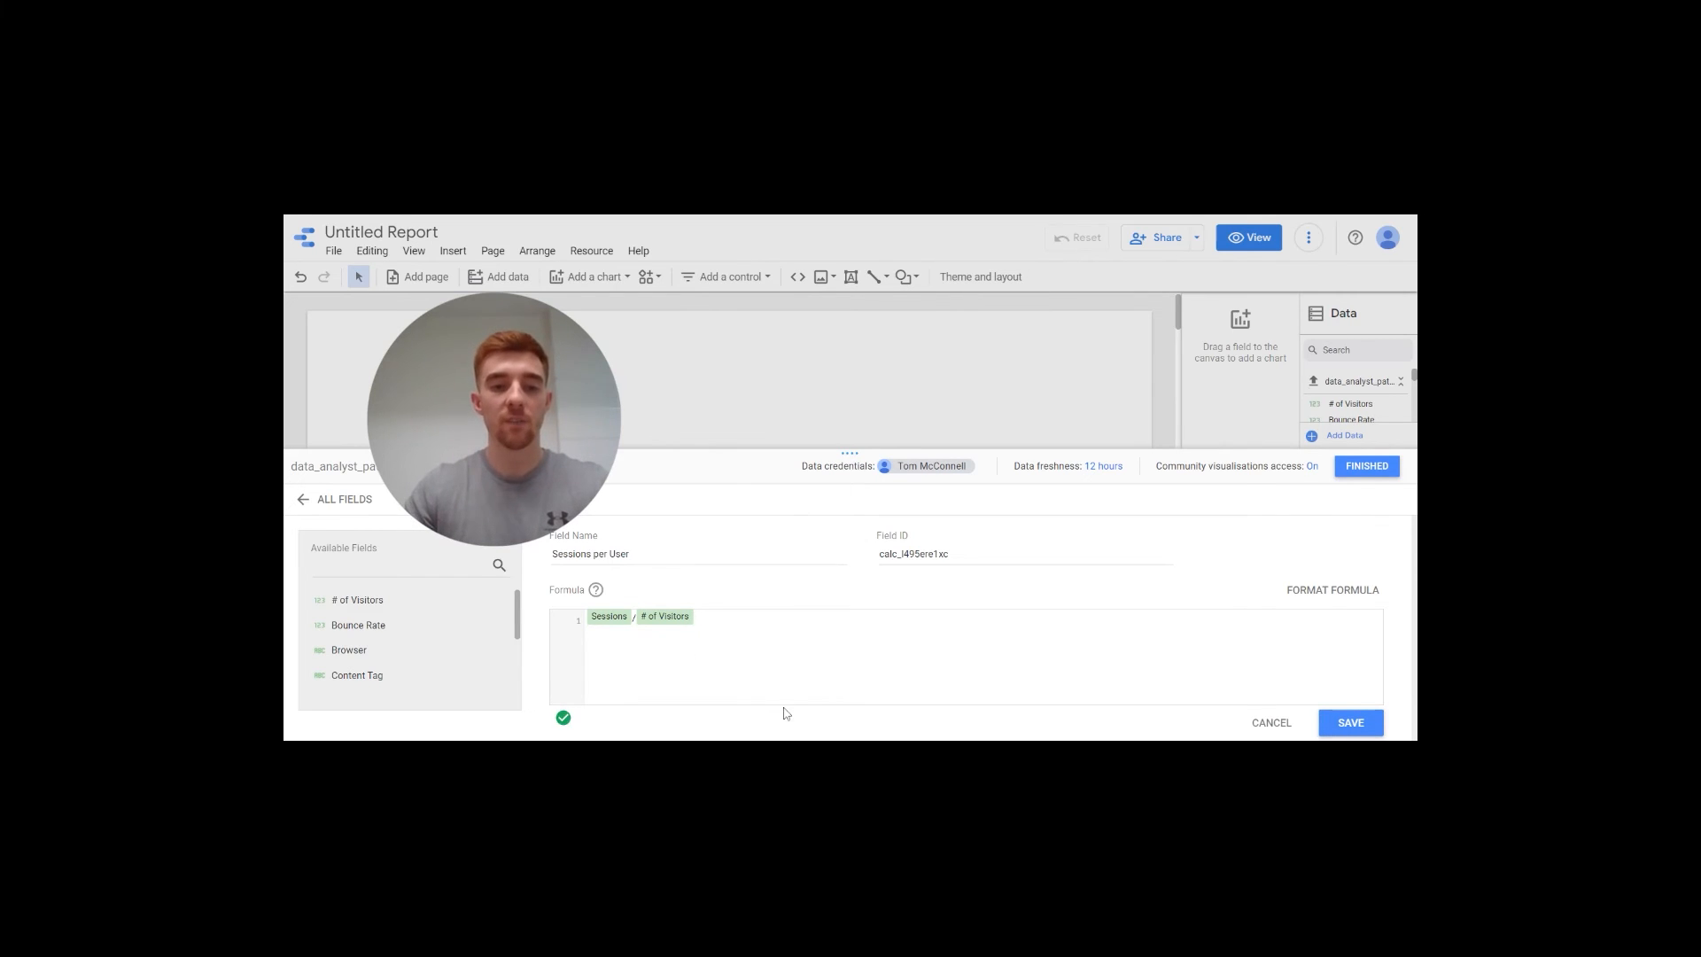
{"action": "mouse_move", "coordinate": [566, 727]}
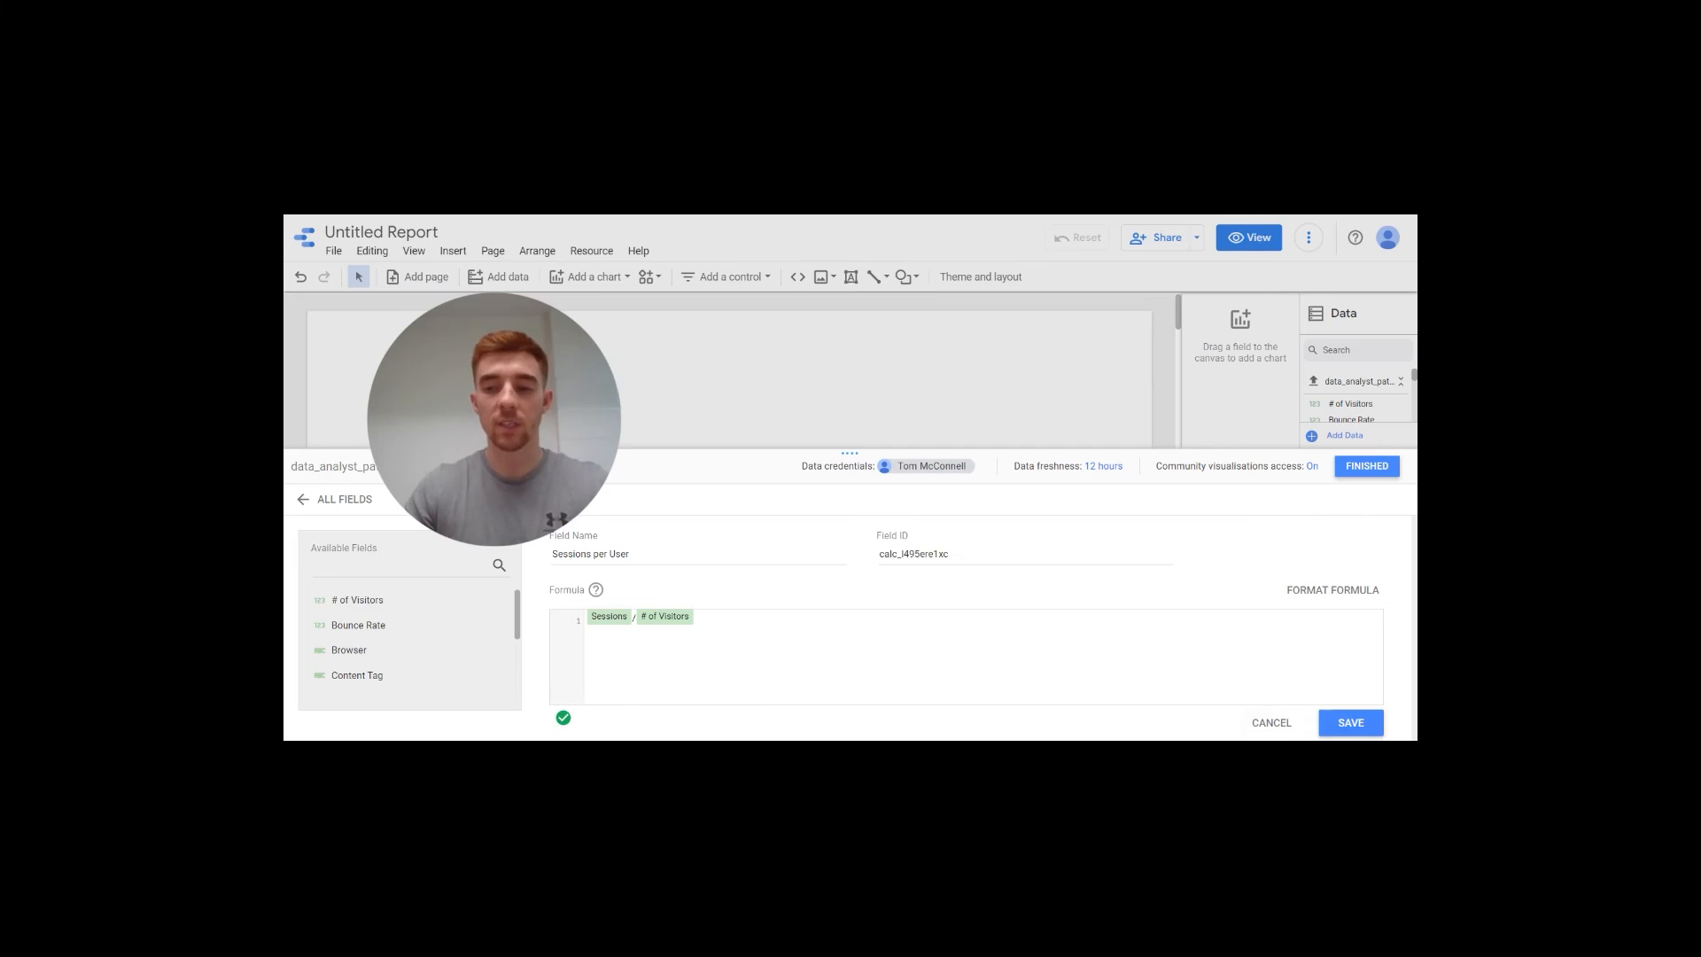
{"action": "left_click", "coordinate": [1352, 723]}
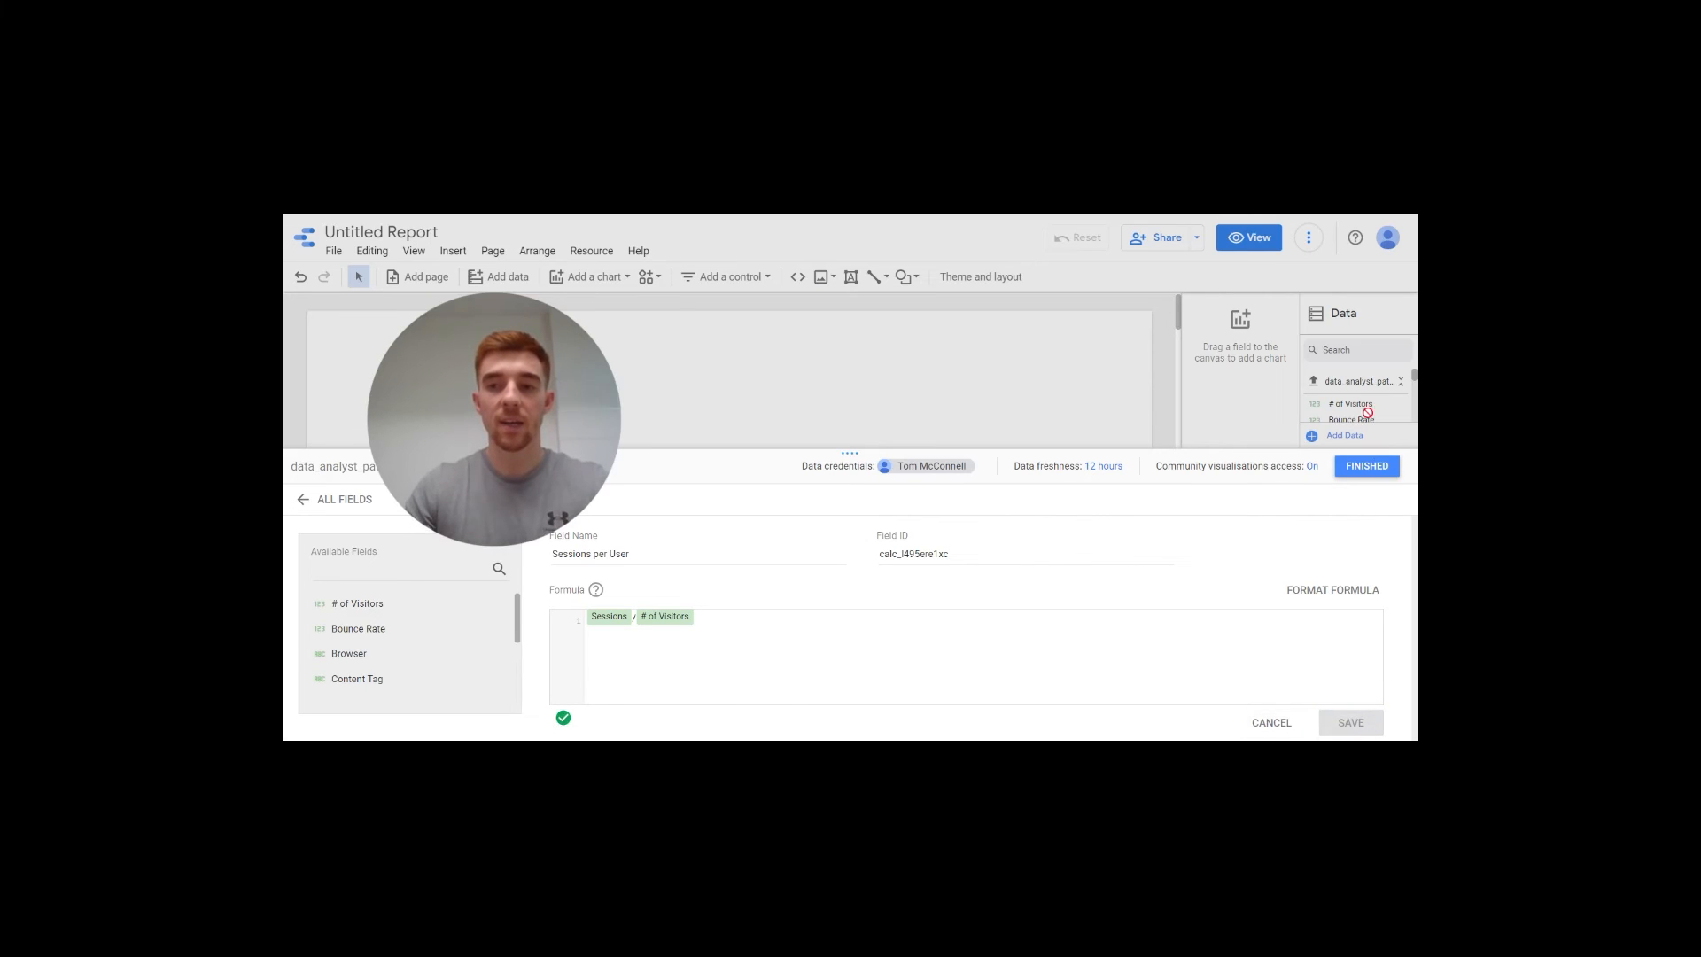